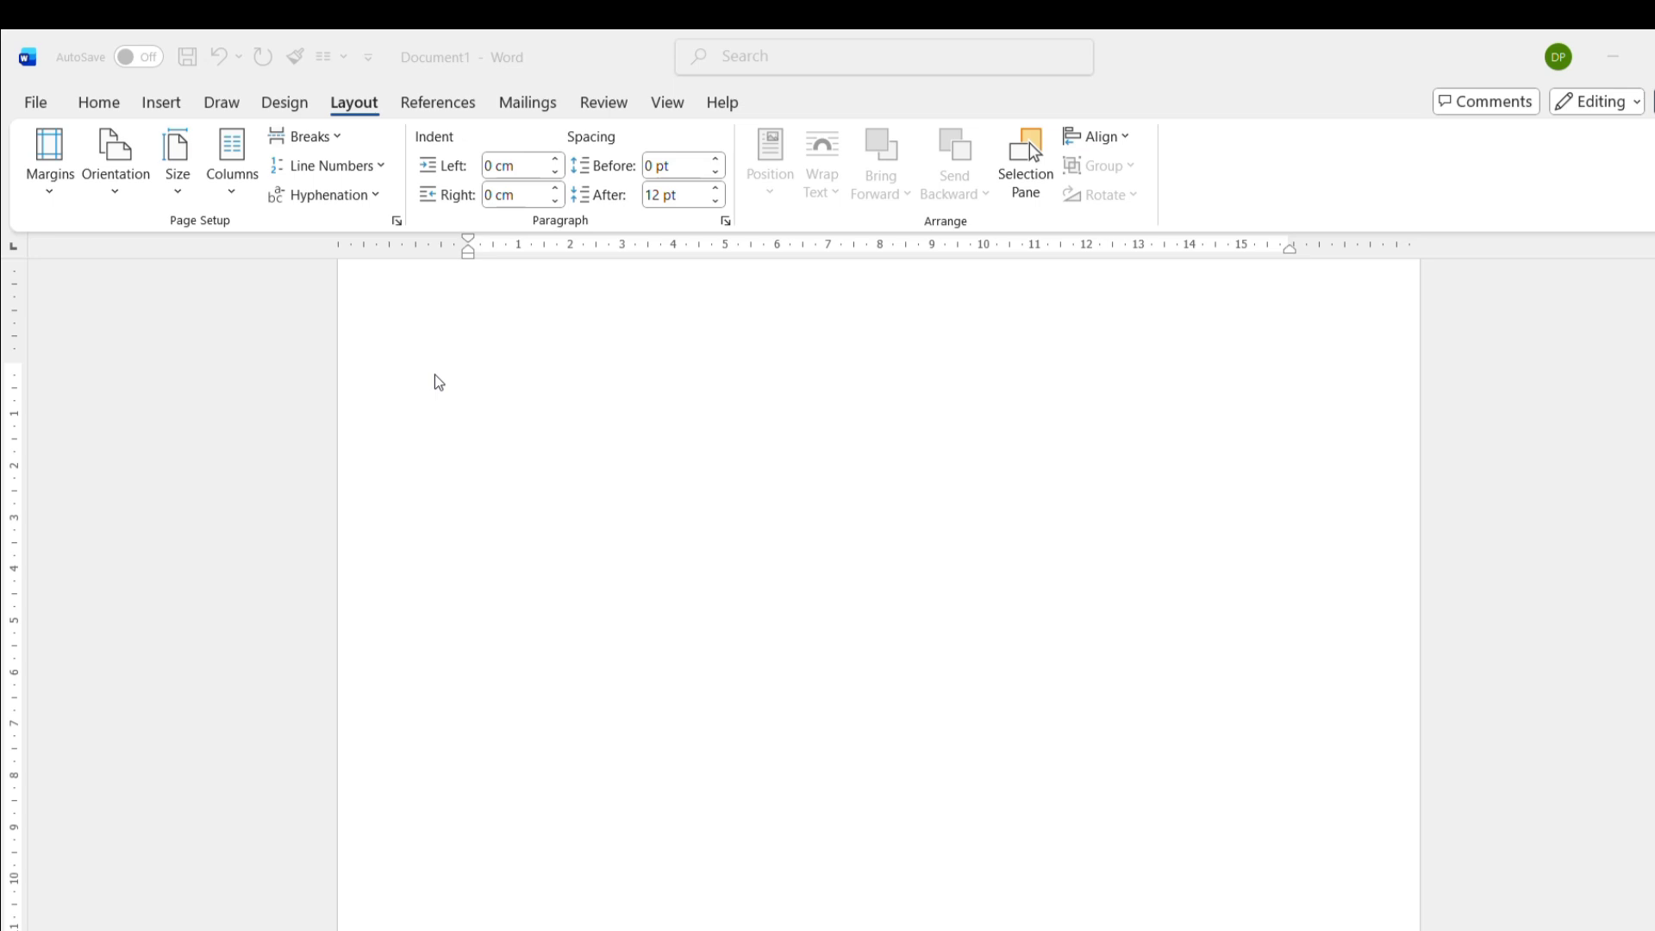
- Generate three paragraphs of sample text at the start of the blank document with =rand(3)
click(480, 389)
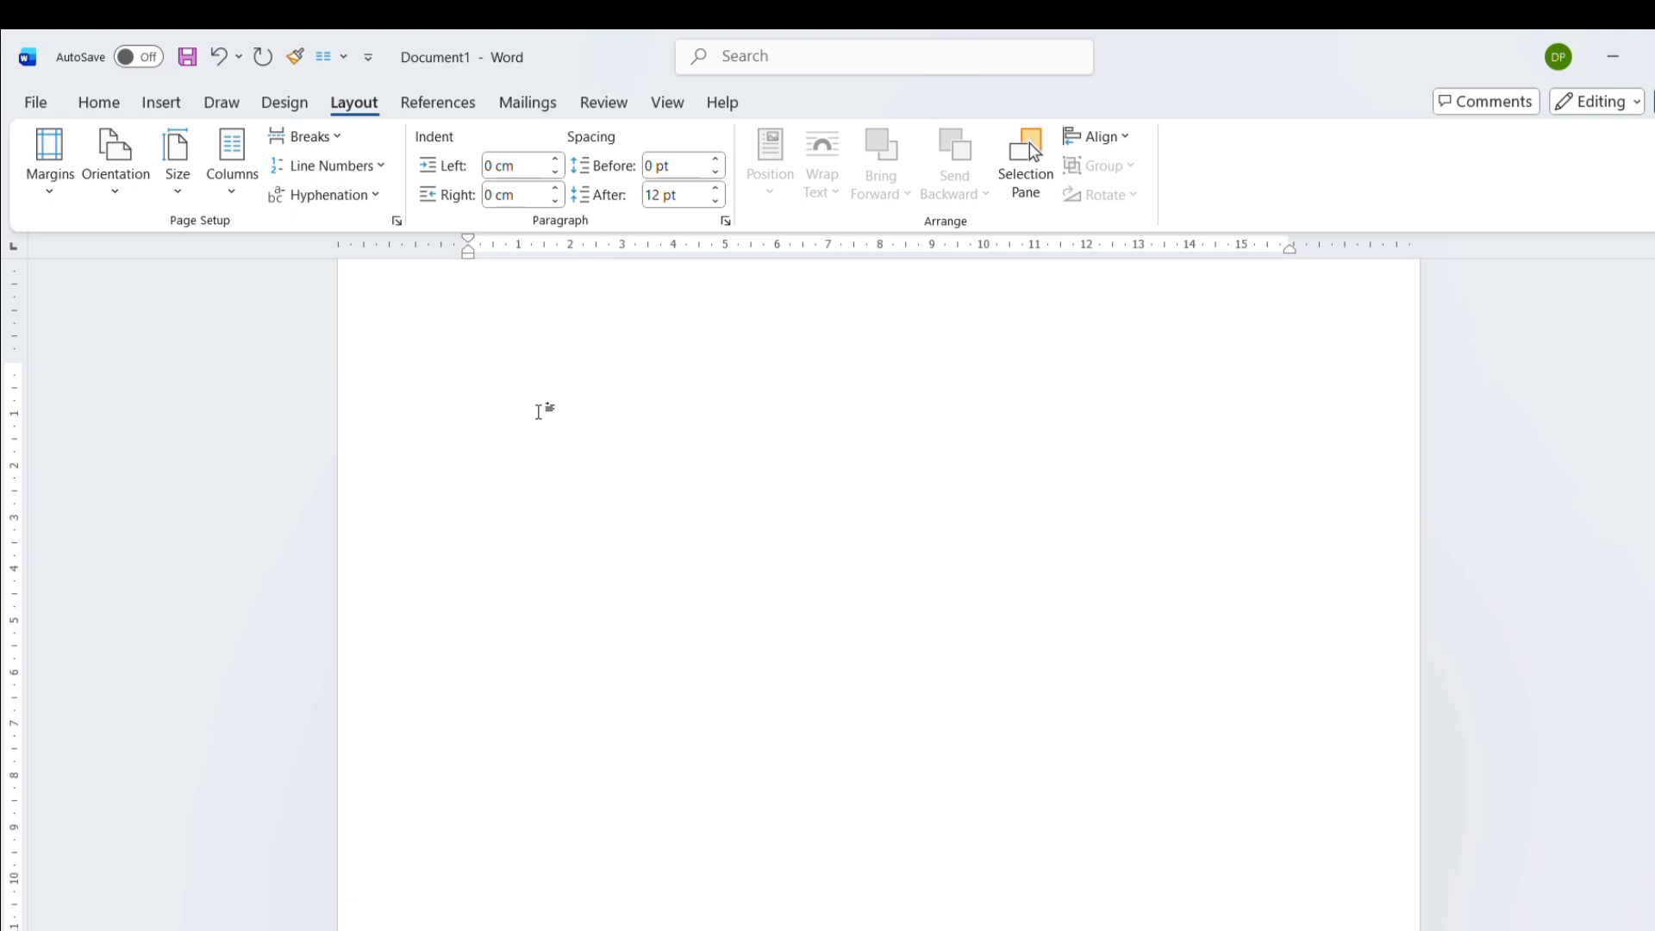
text(=rand(3))
key(Return)
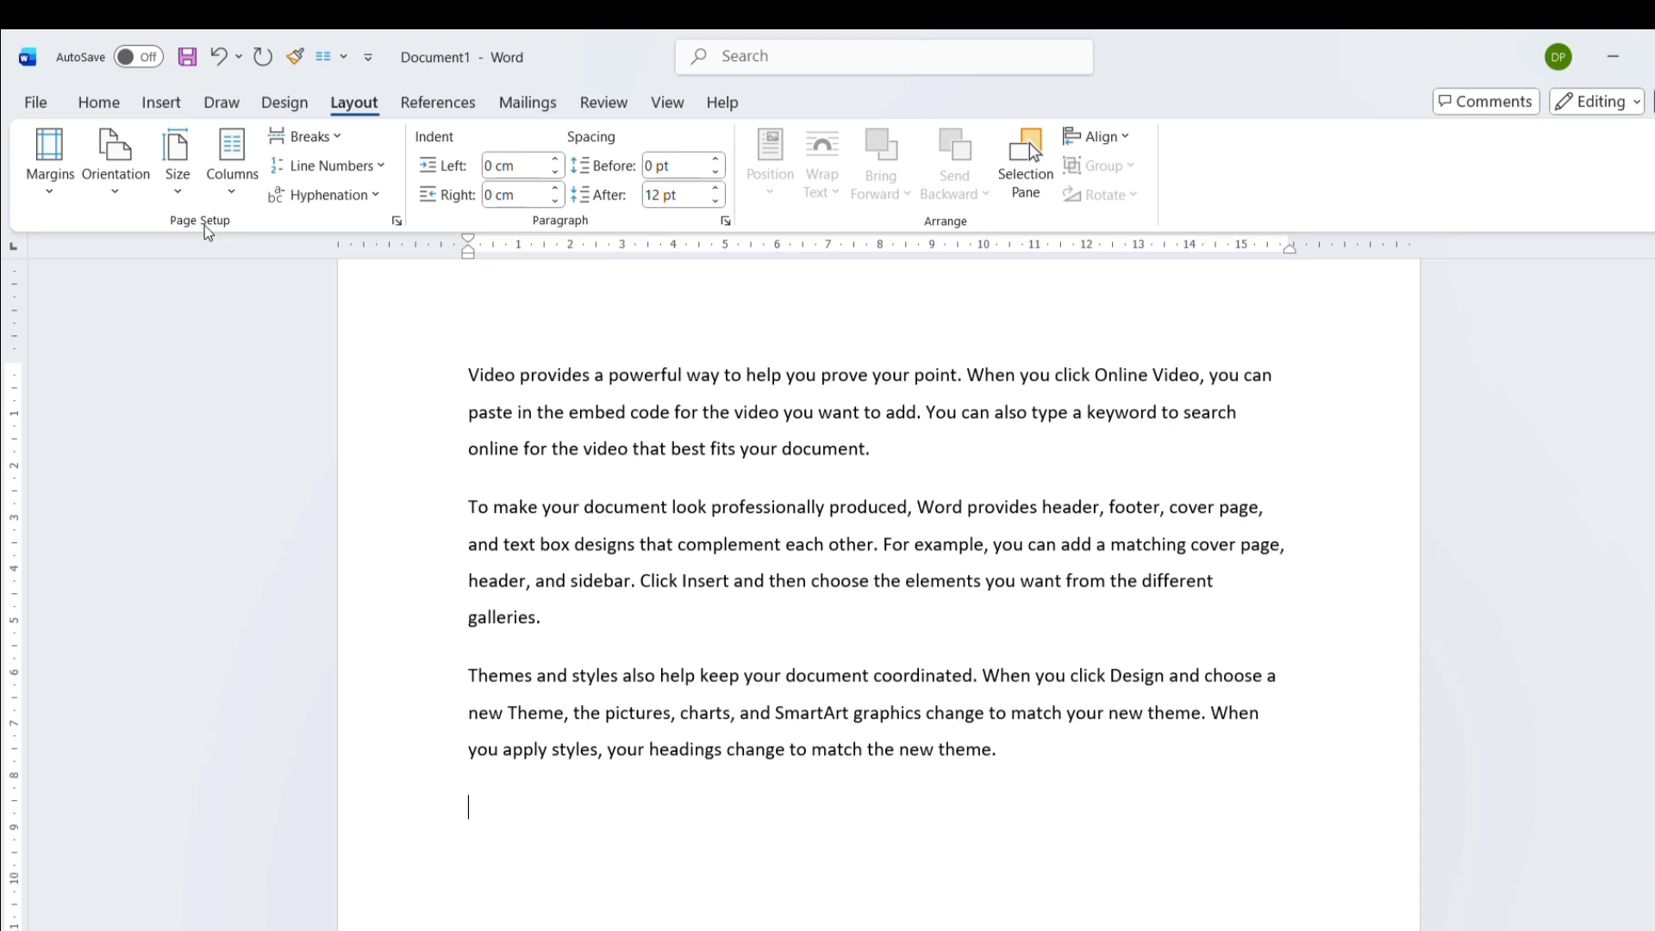
- Review the margin presets and the gutter position choices in the custom margin settings, and close them without changing anything
click(47, 192)
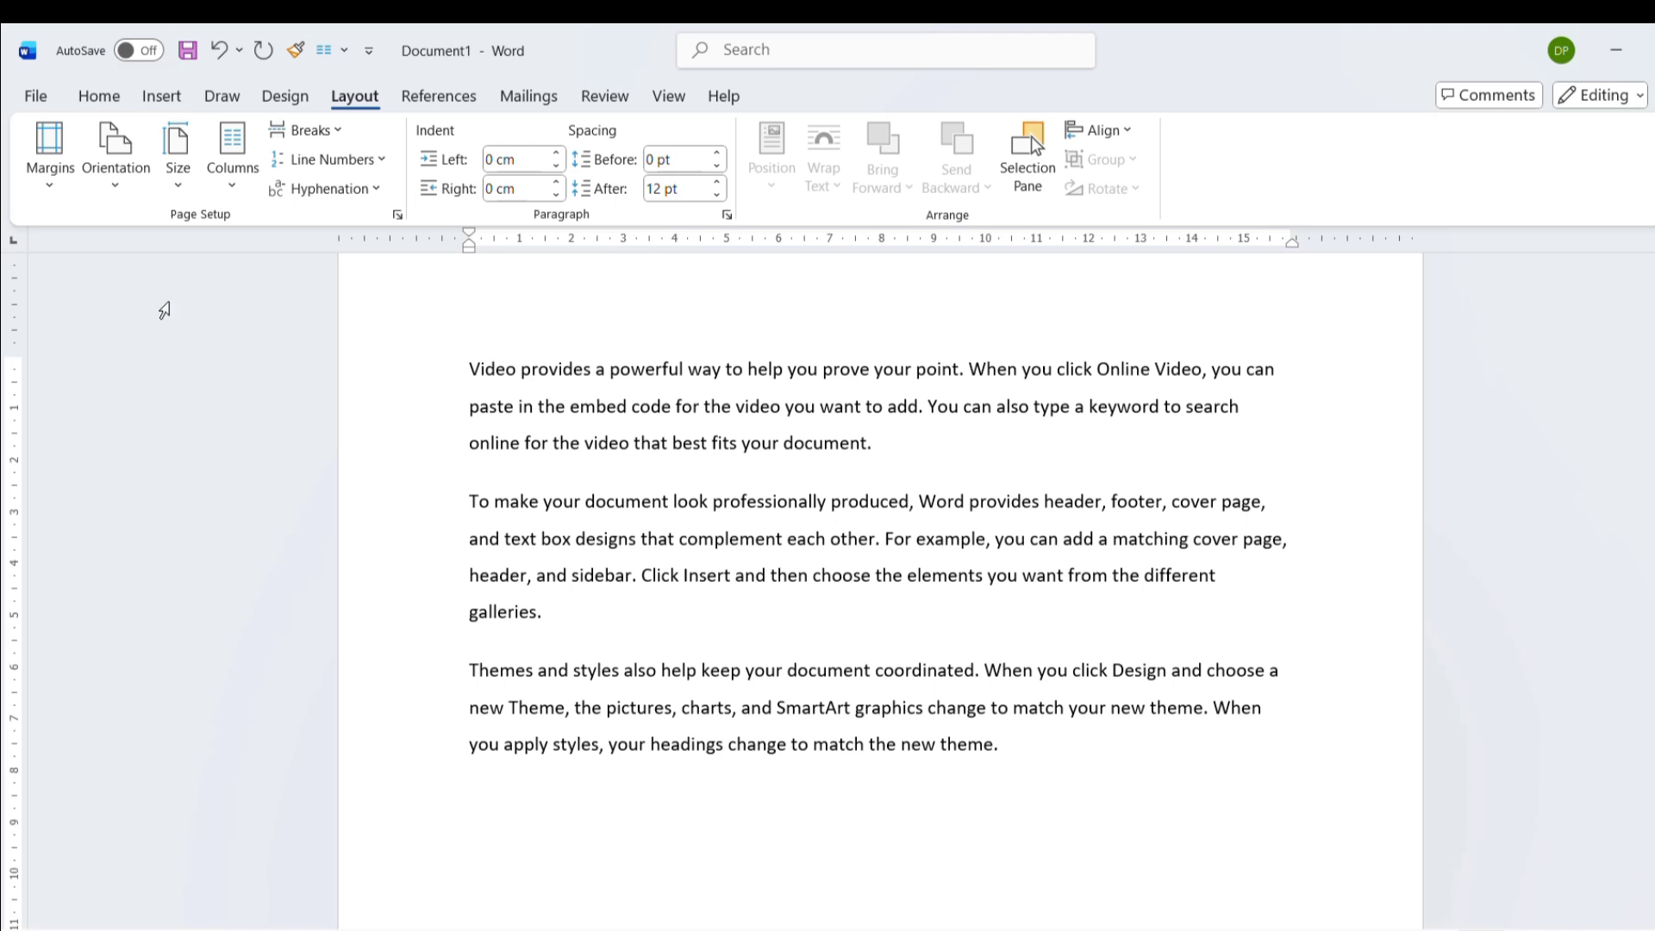
click(50, 193)
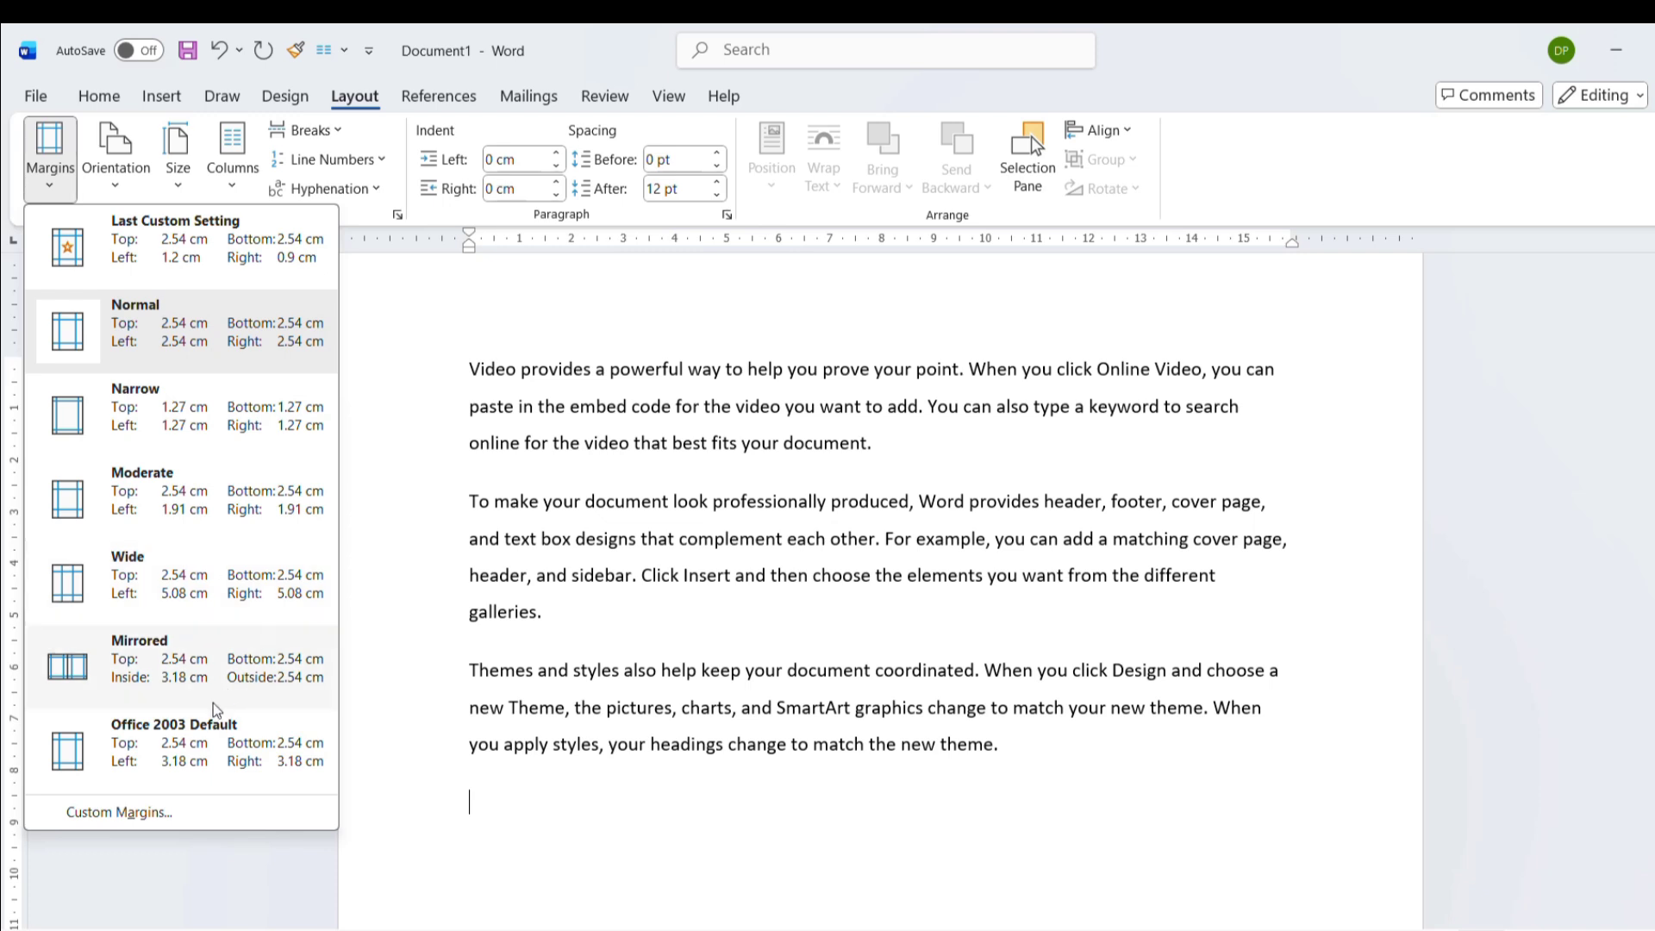
click(126, 810)
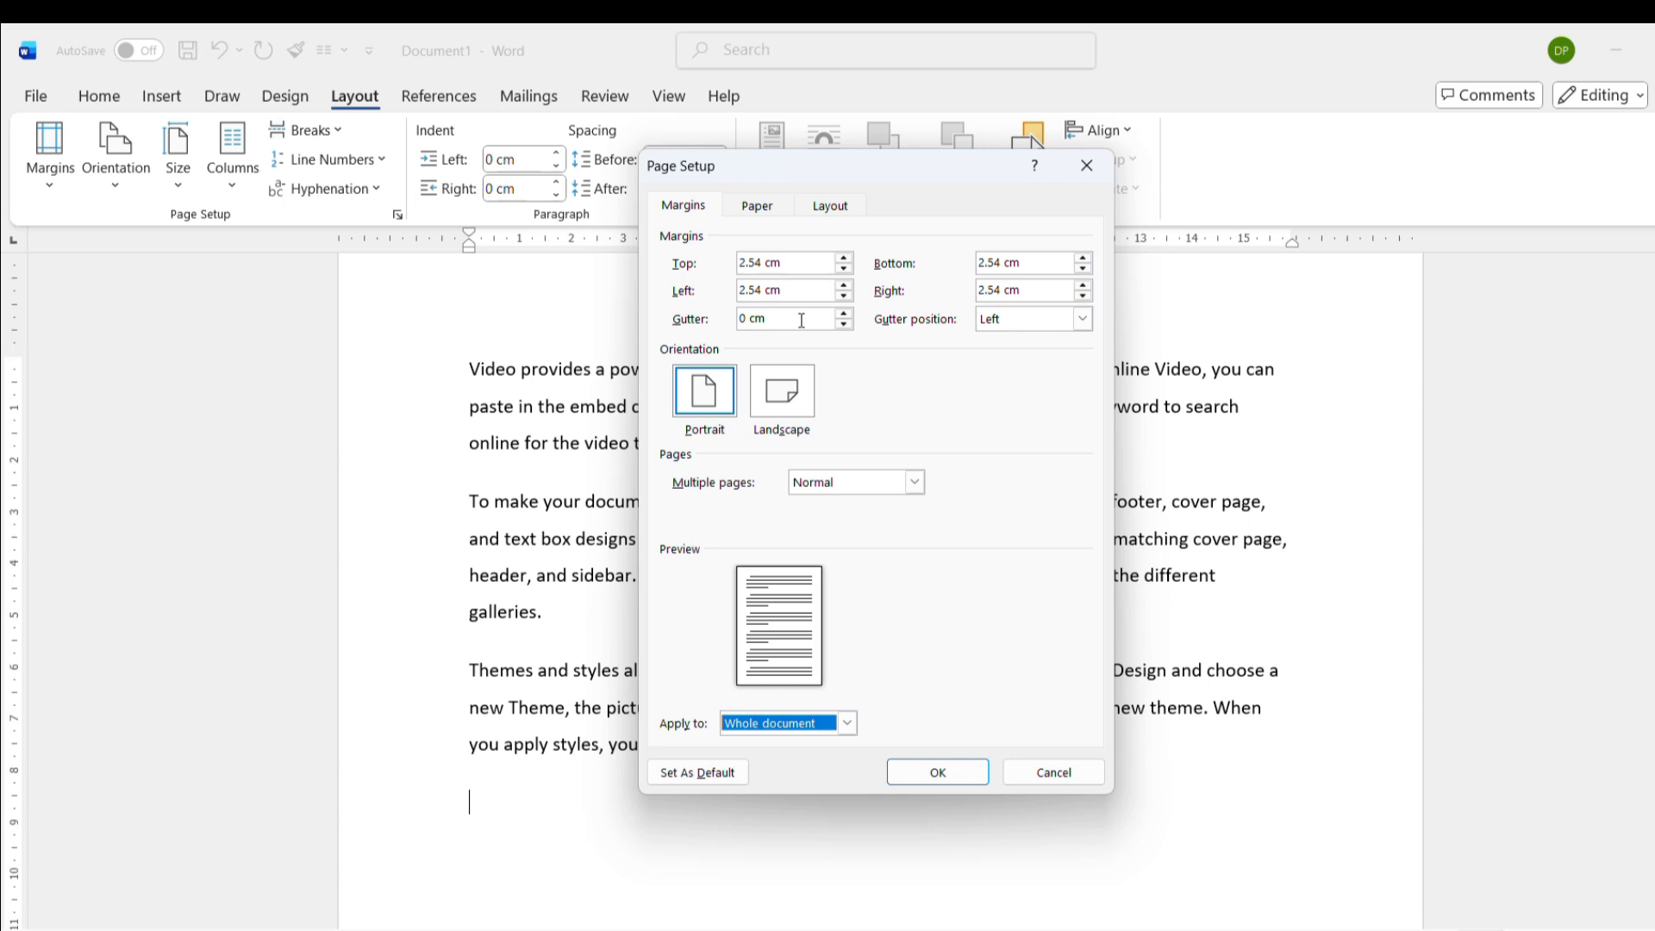
click(1083, 319)
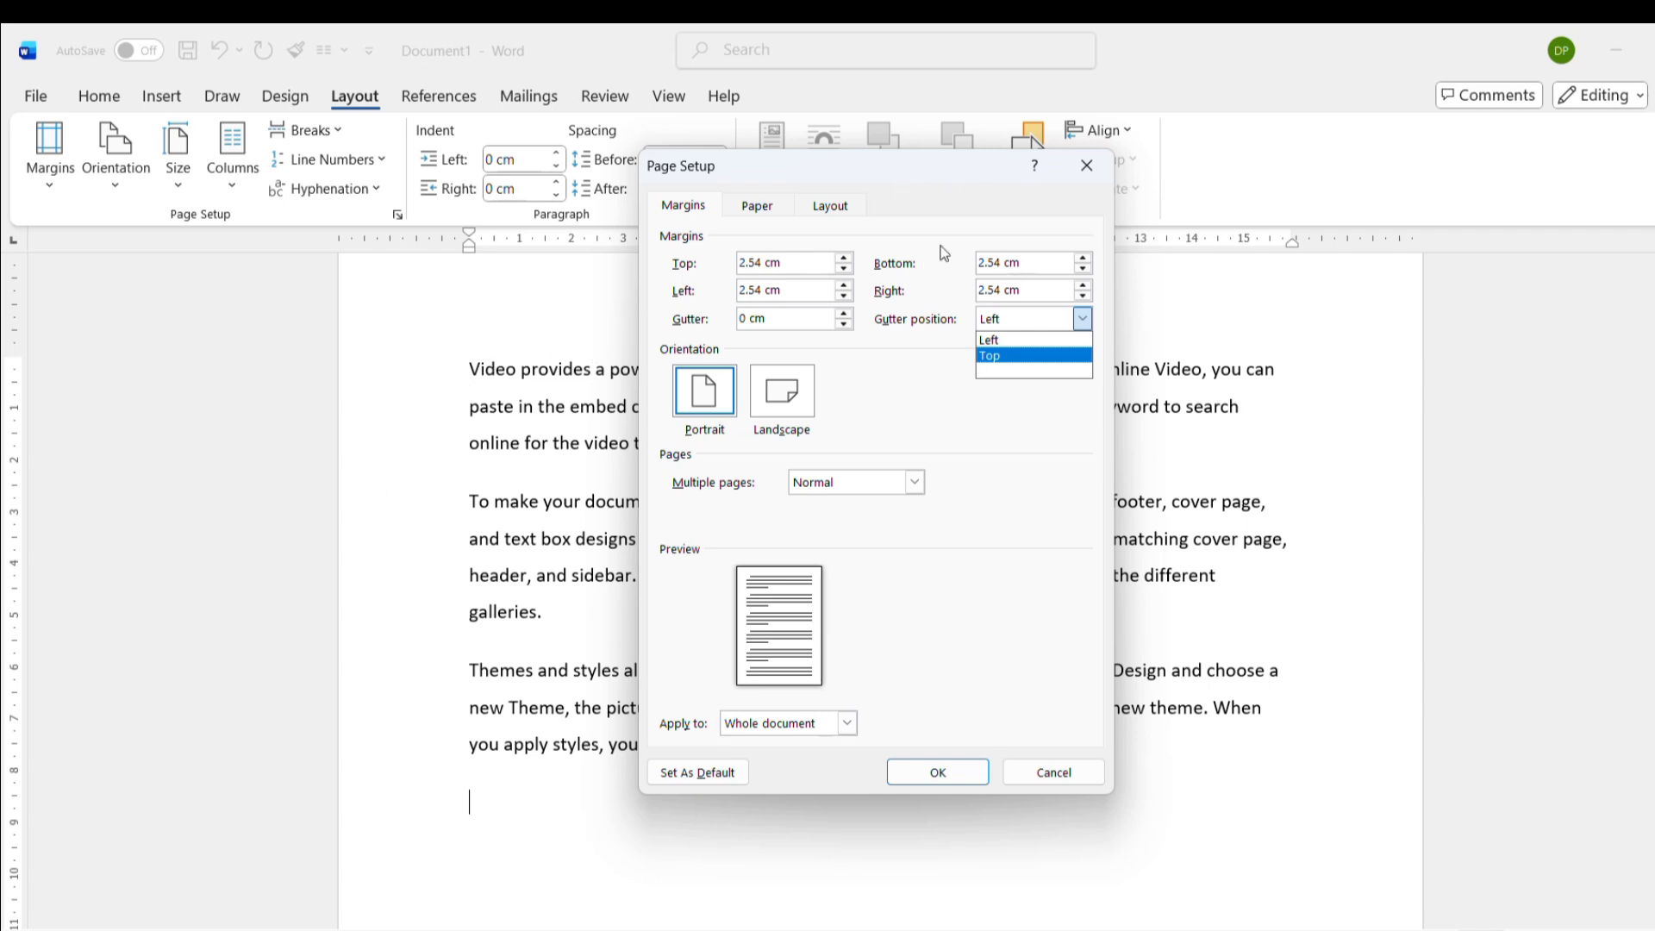
click(1074, 175)
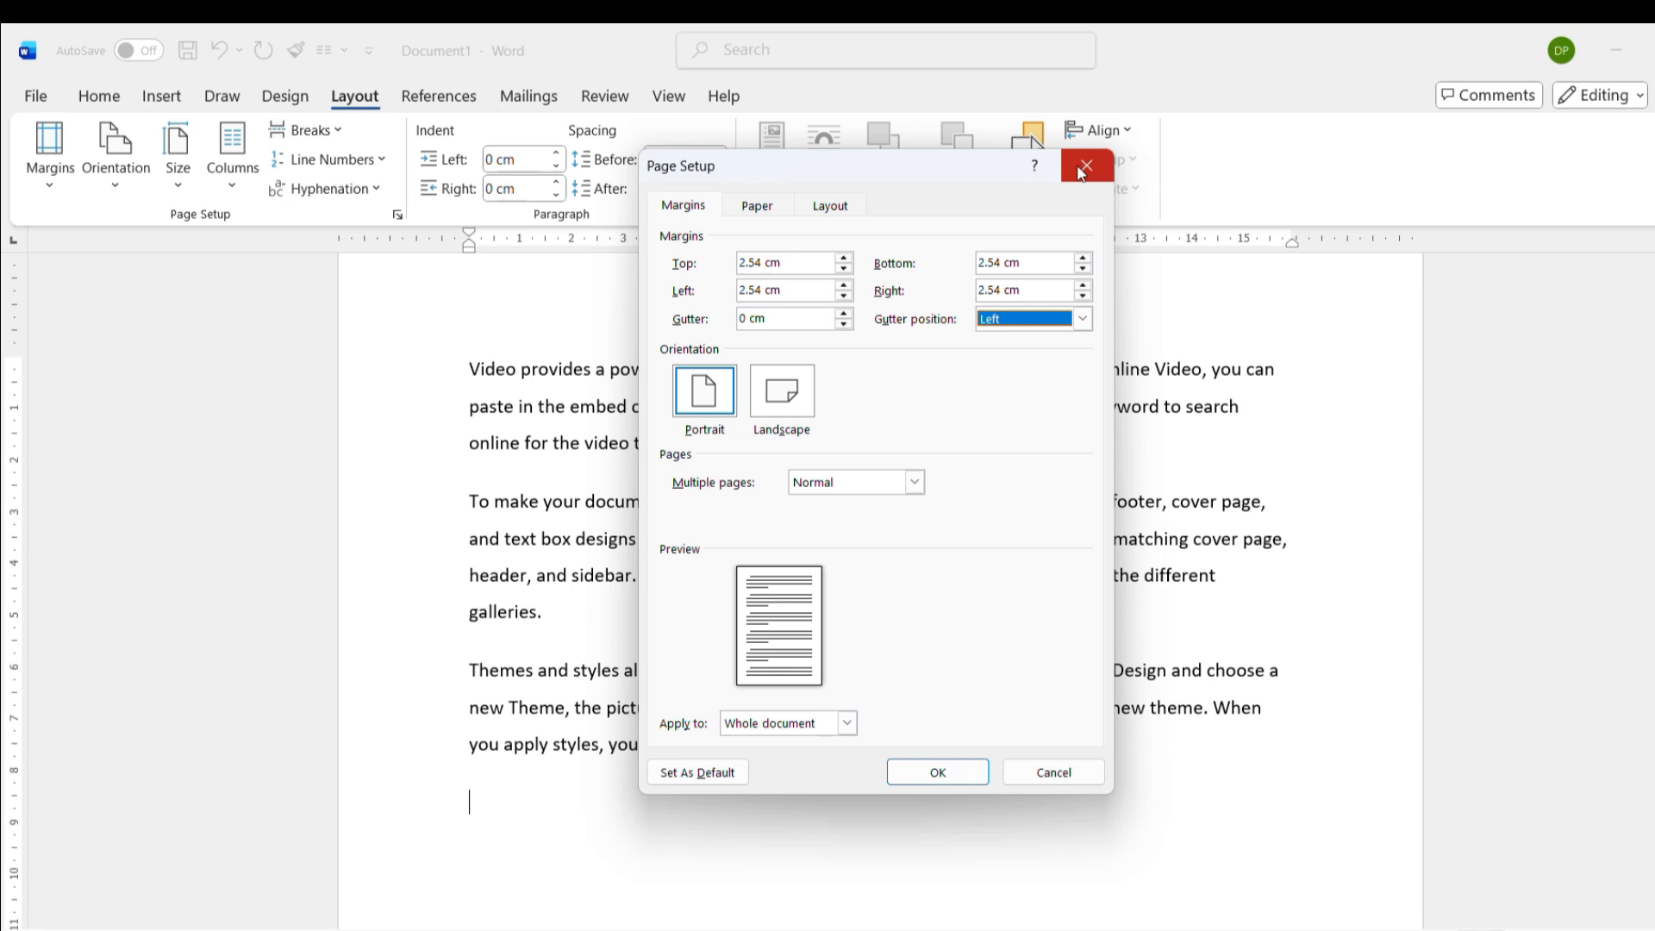
click(1074, 175)
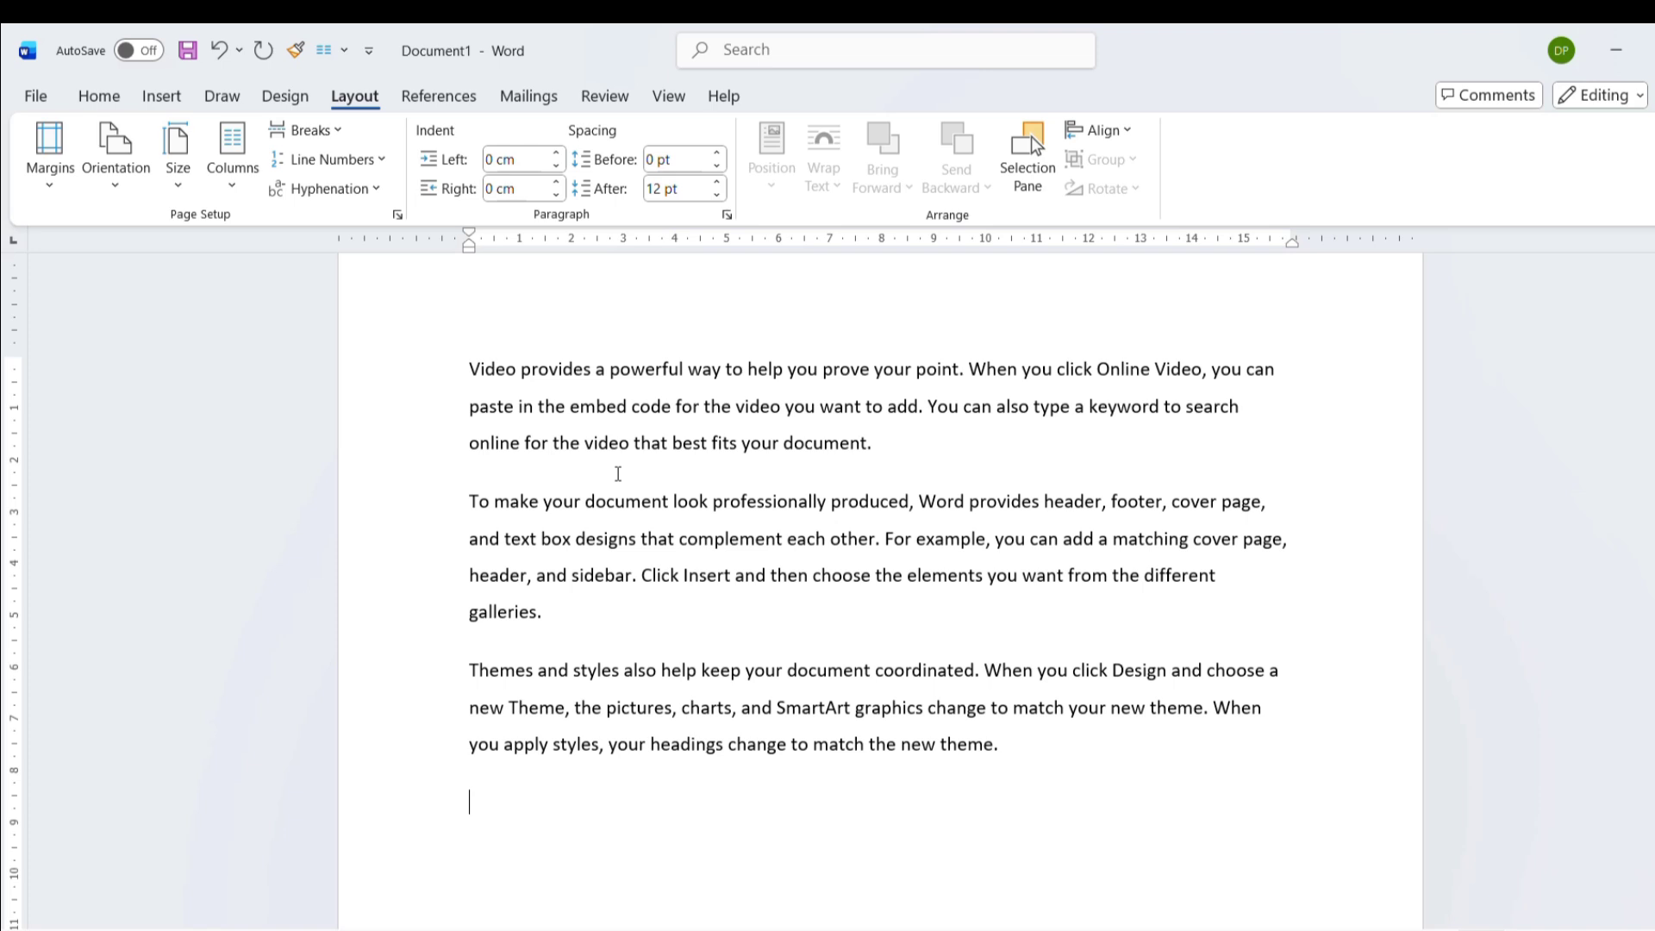
- Switch the page orientation to Landscape and return it to Portrait
scroll(618, 474, down, 8)
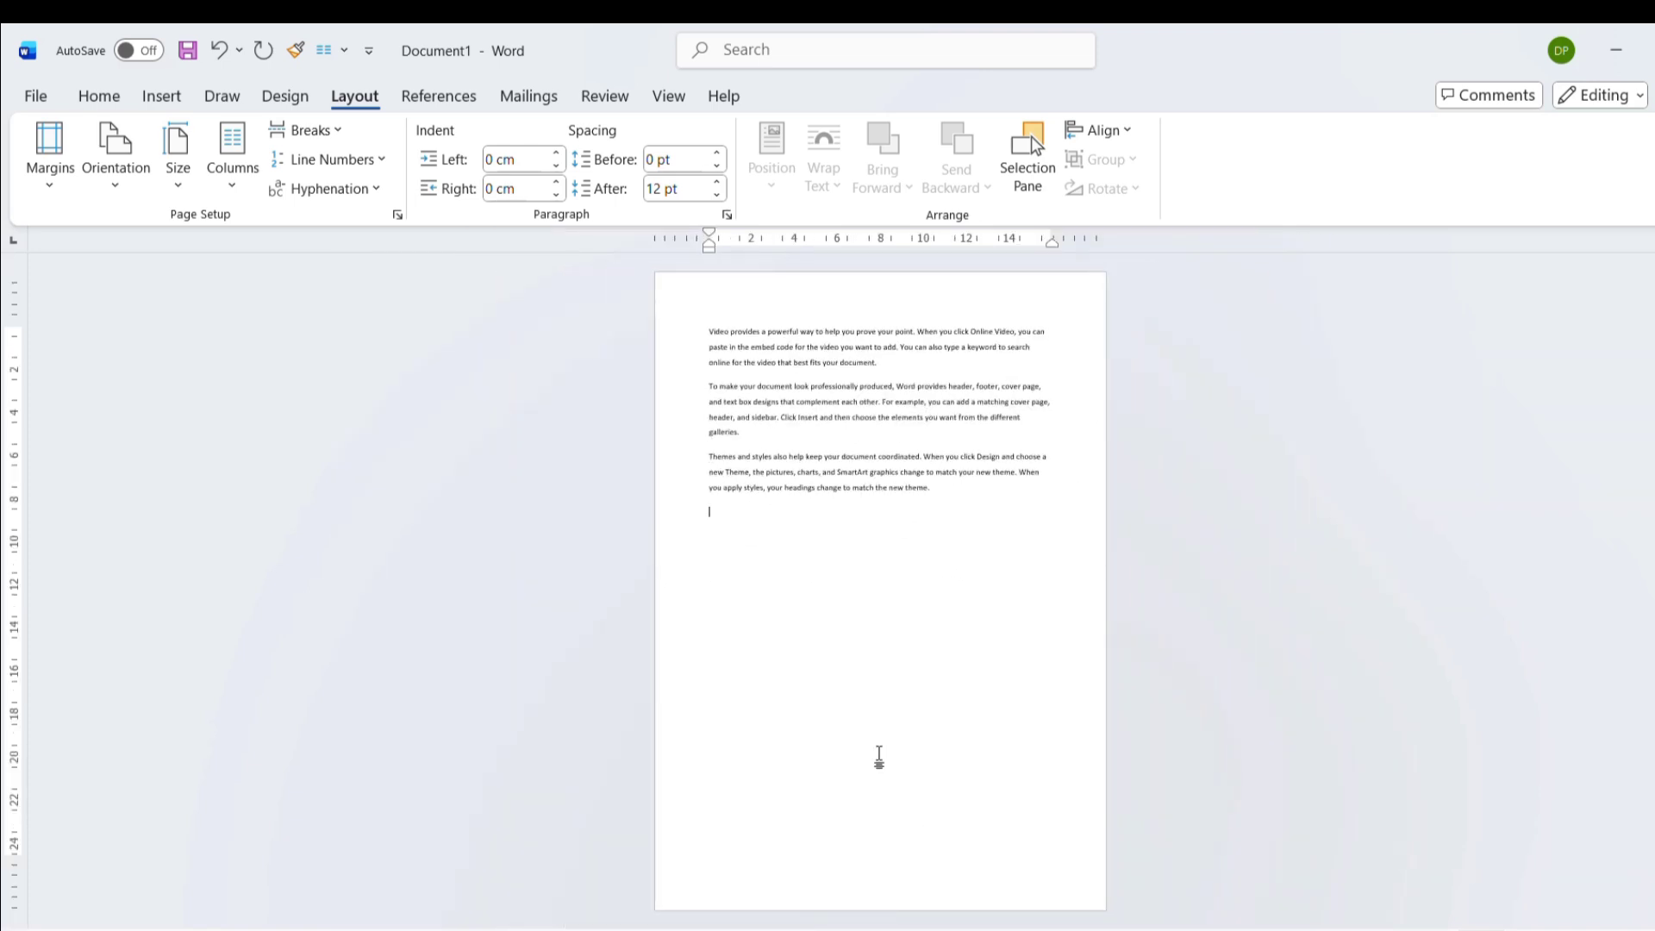
click(117, 181)
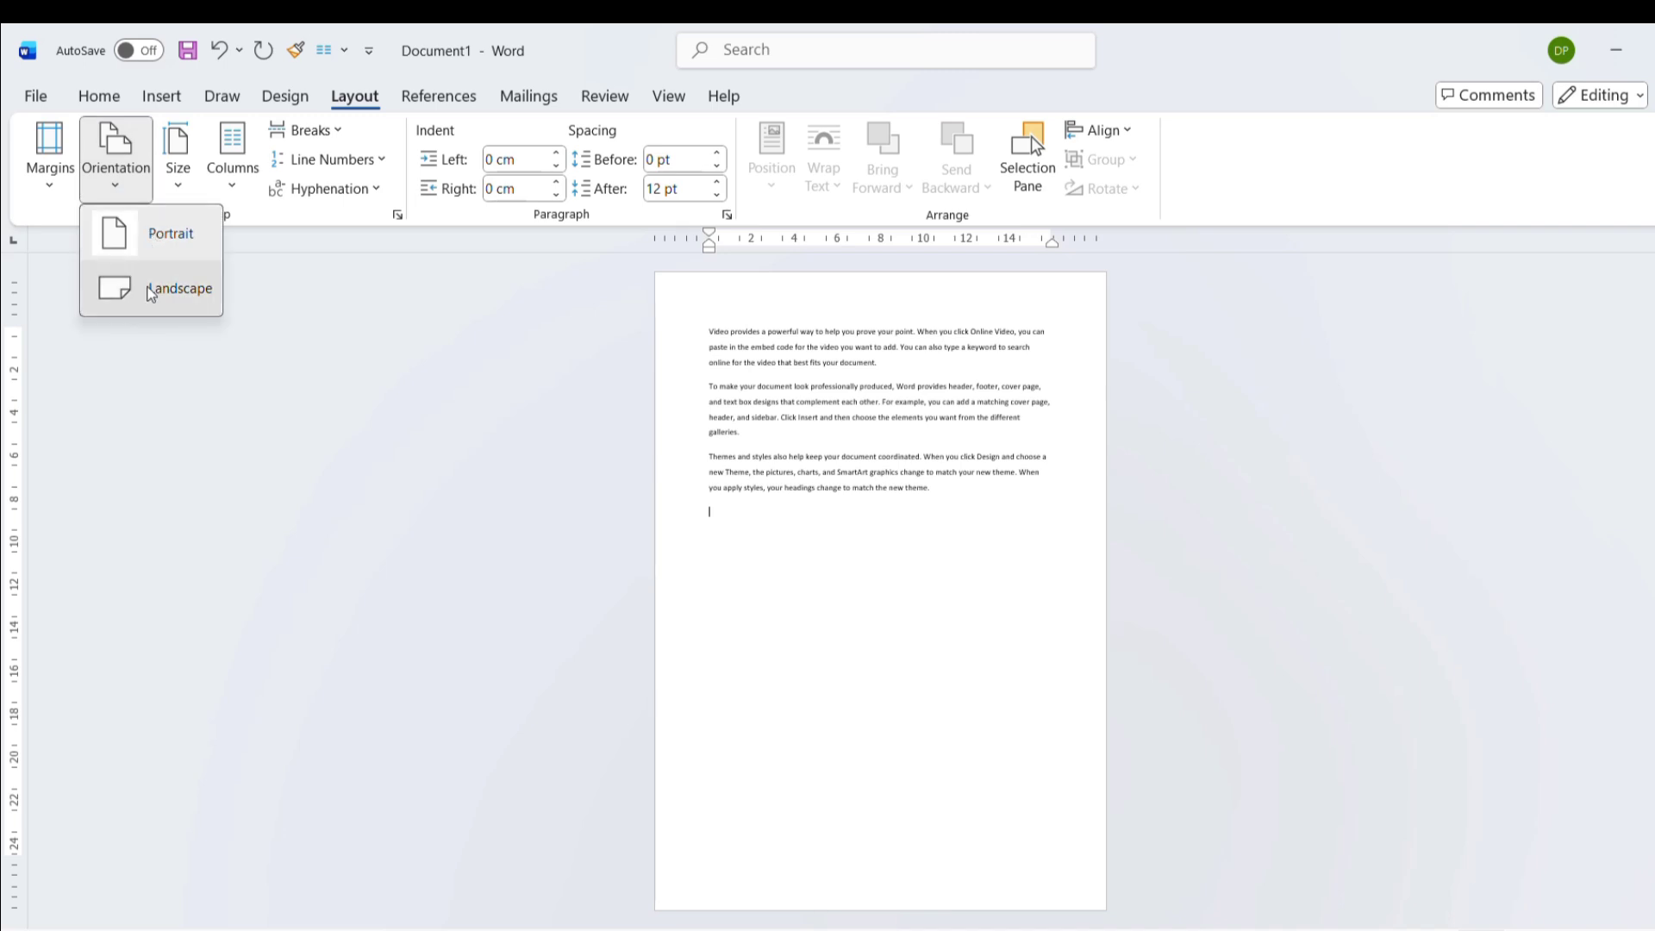
click(142, 291)
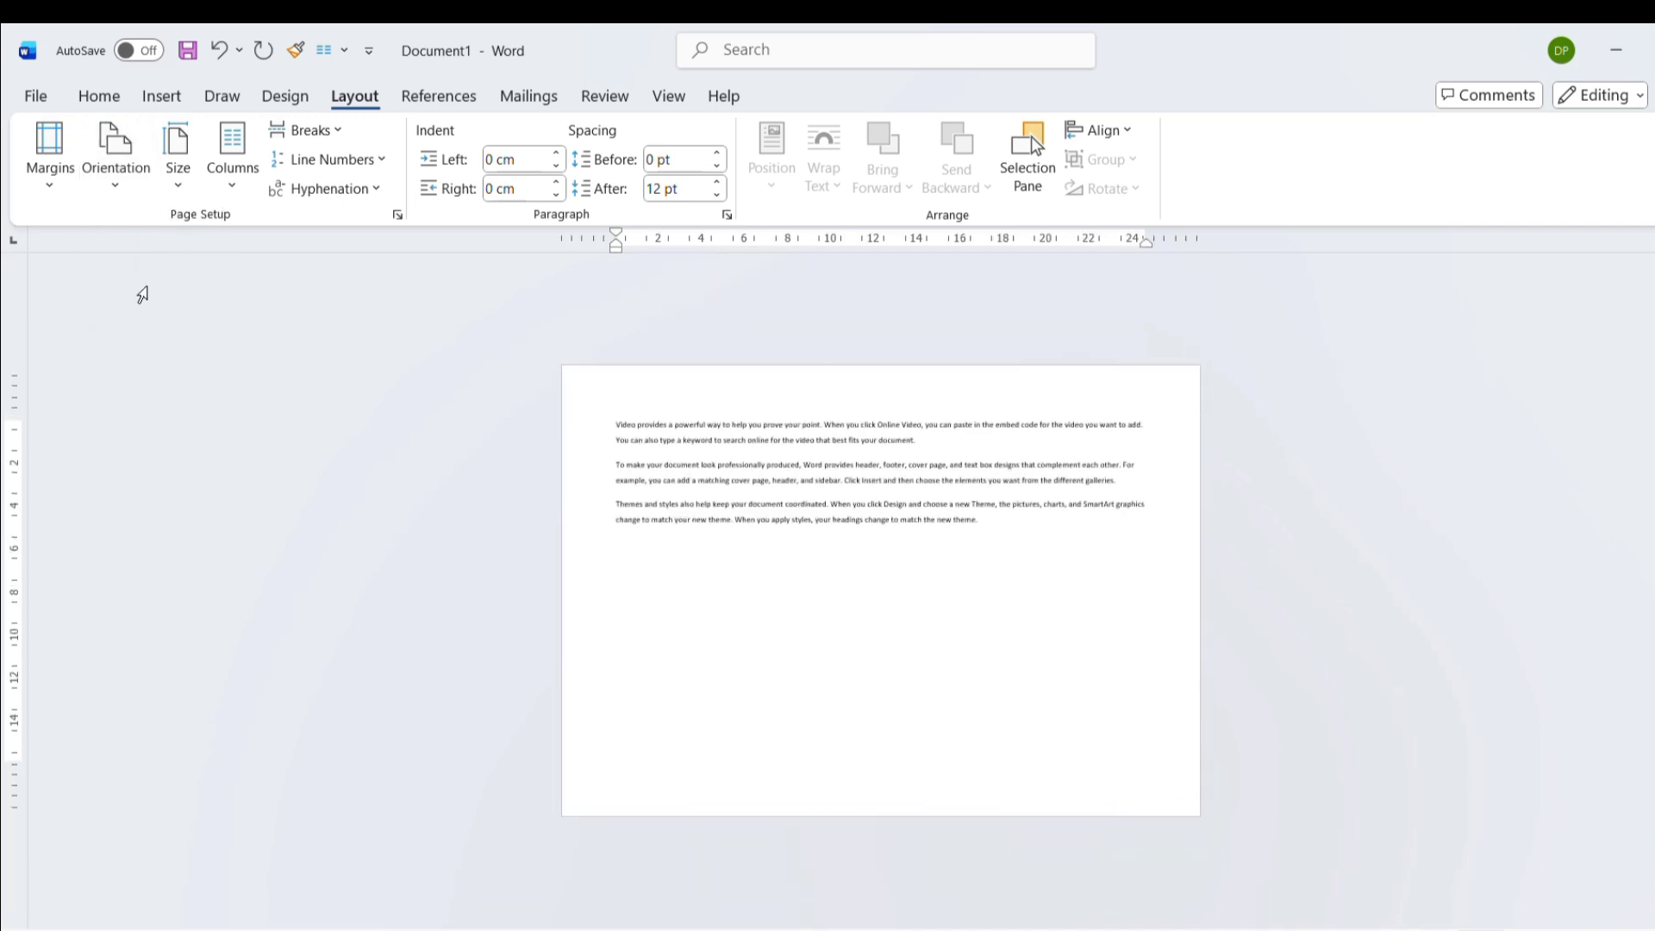
click(117, 177)
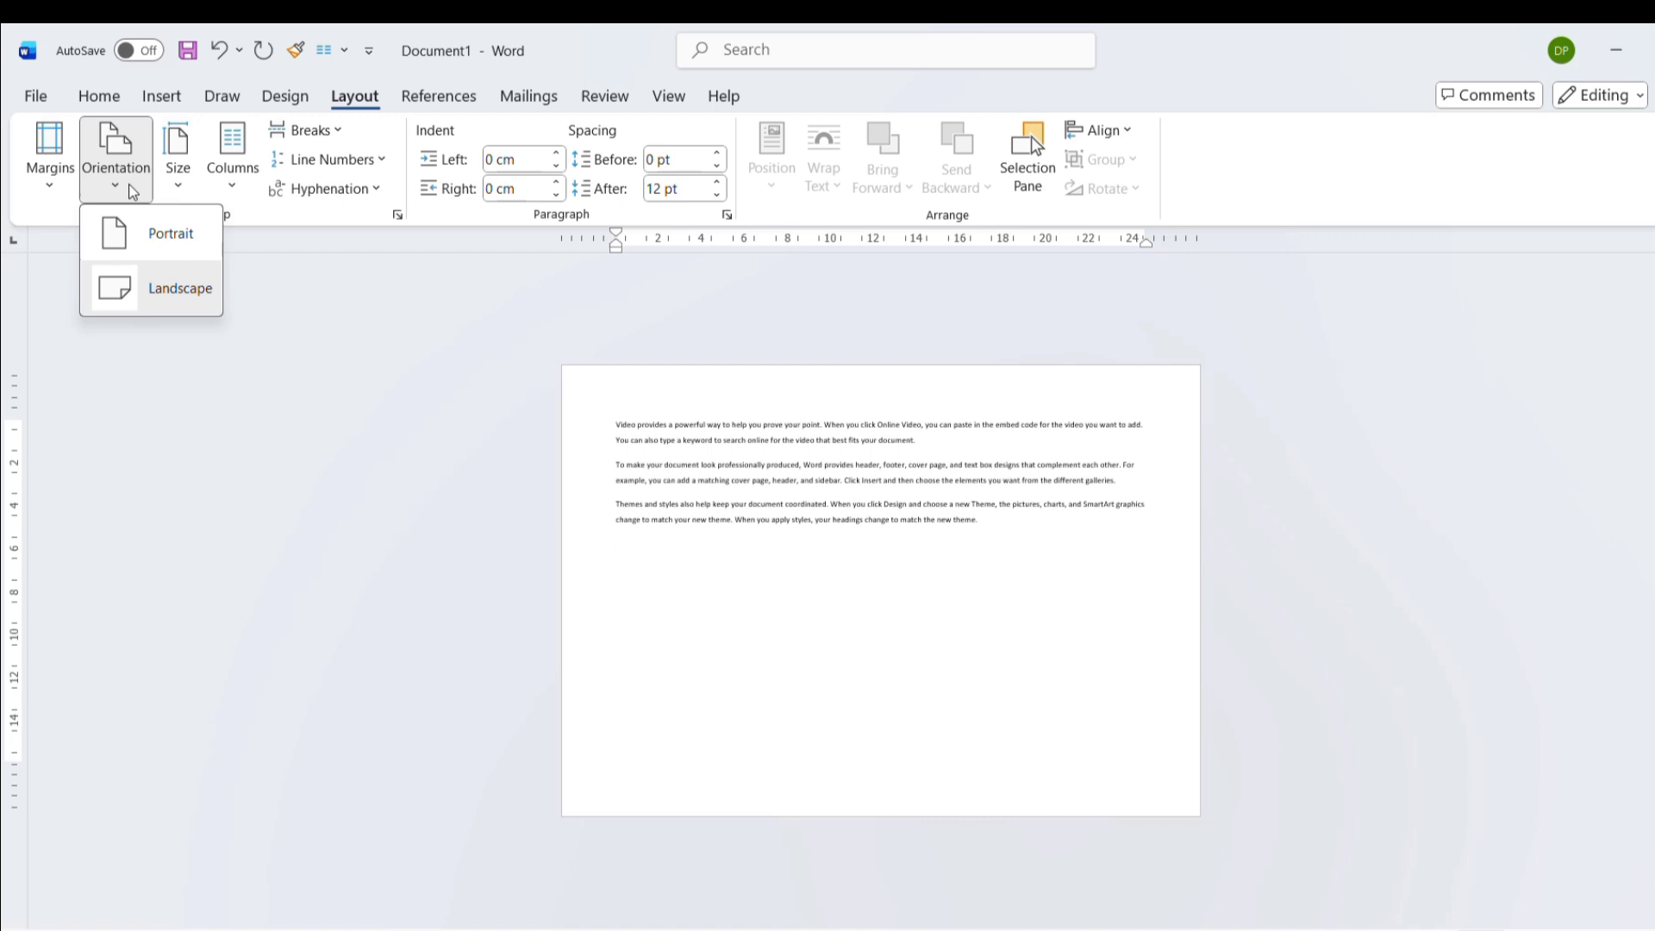
click(148, 241)
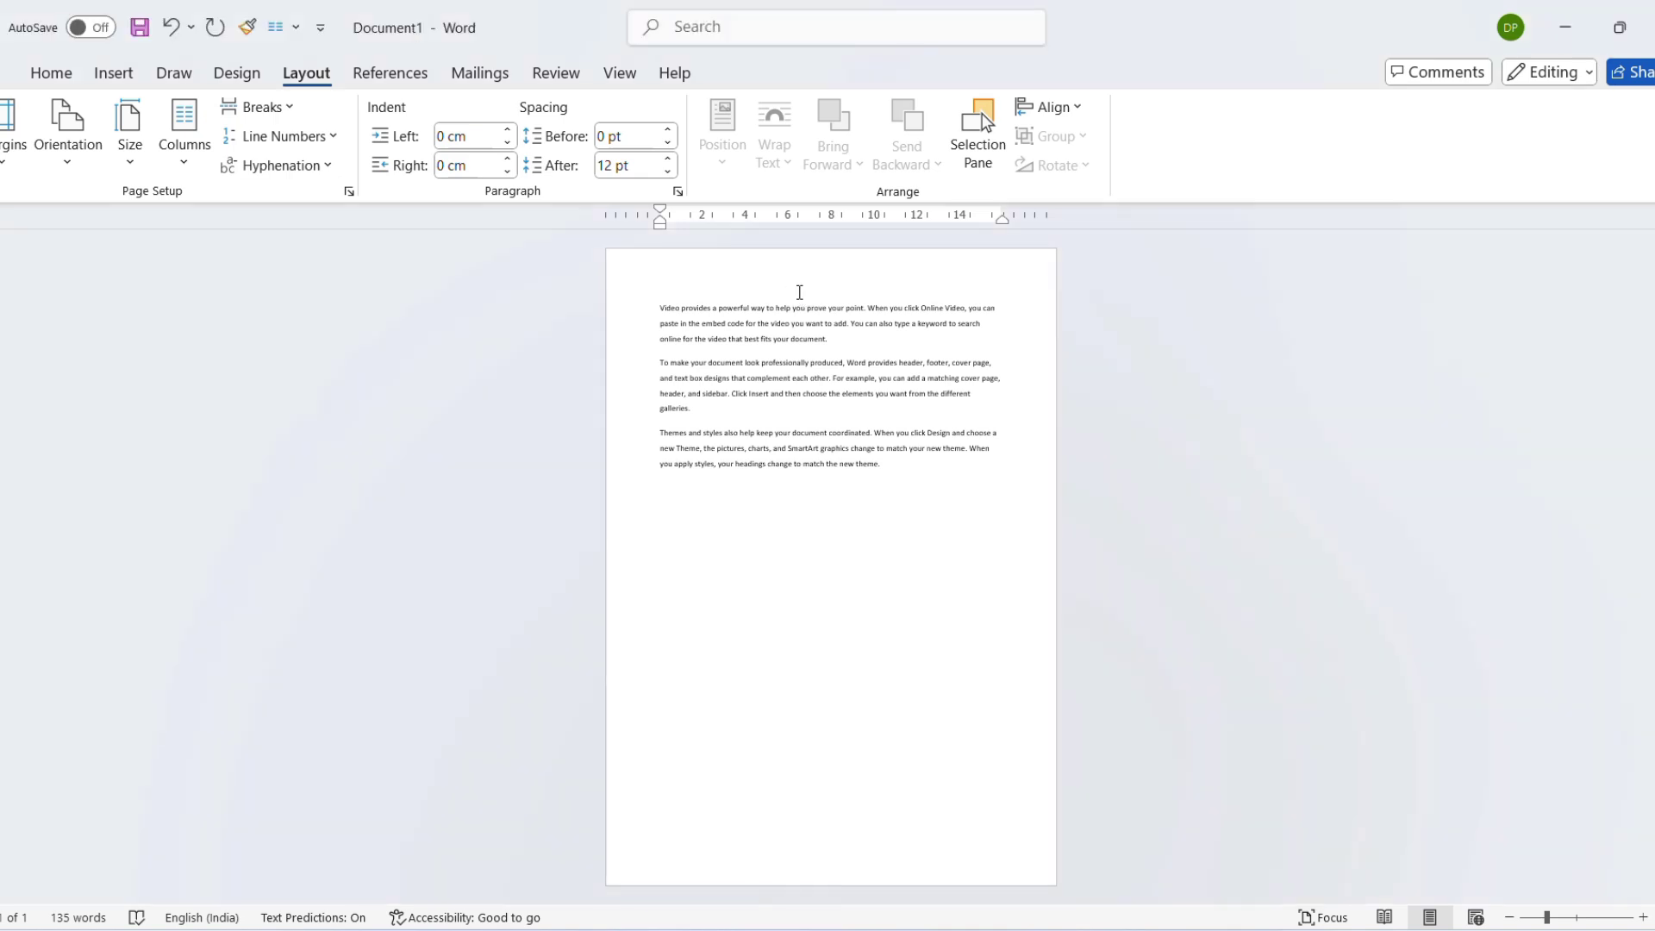
- Apply a custom paper size 10 cm wide and 15 cm high to the whole document, and undo it
scroll(797, 291, up, 3)
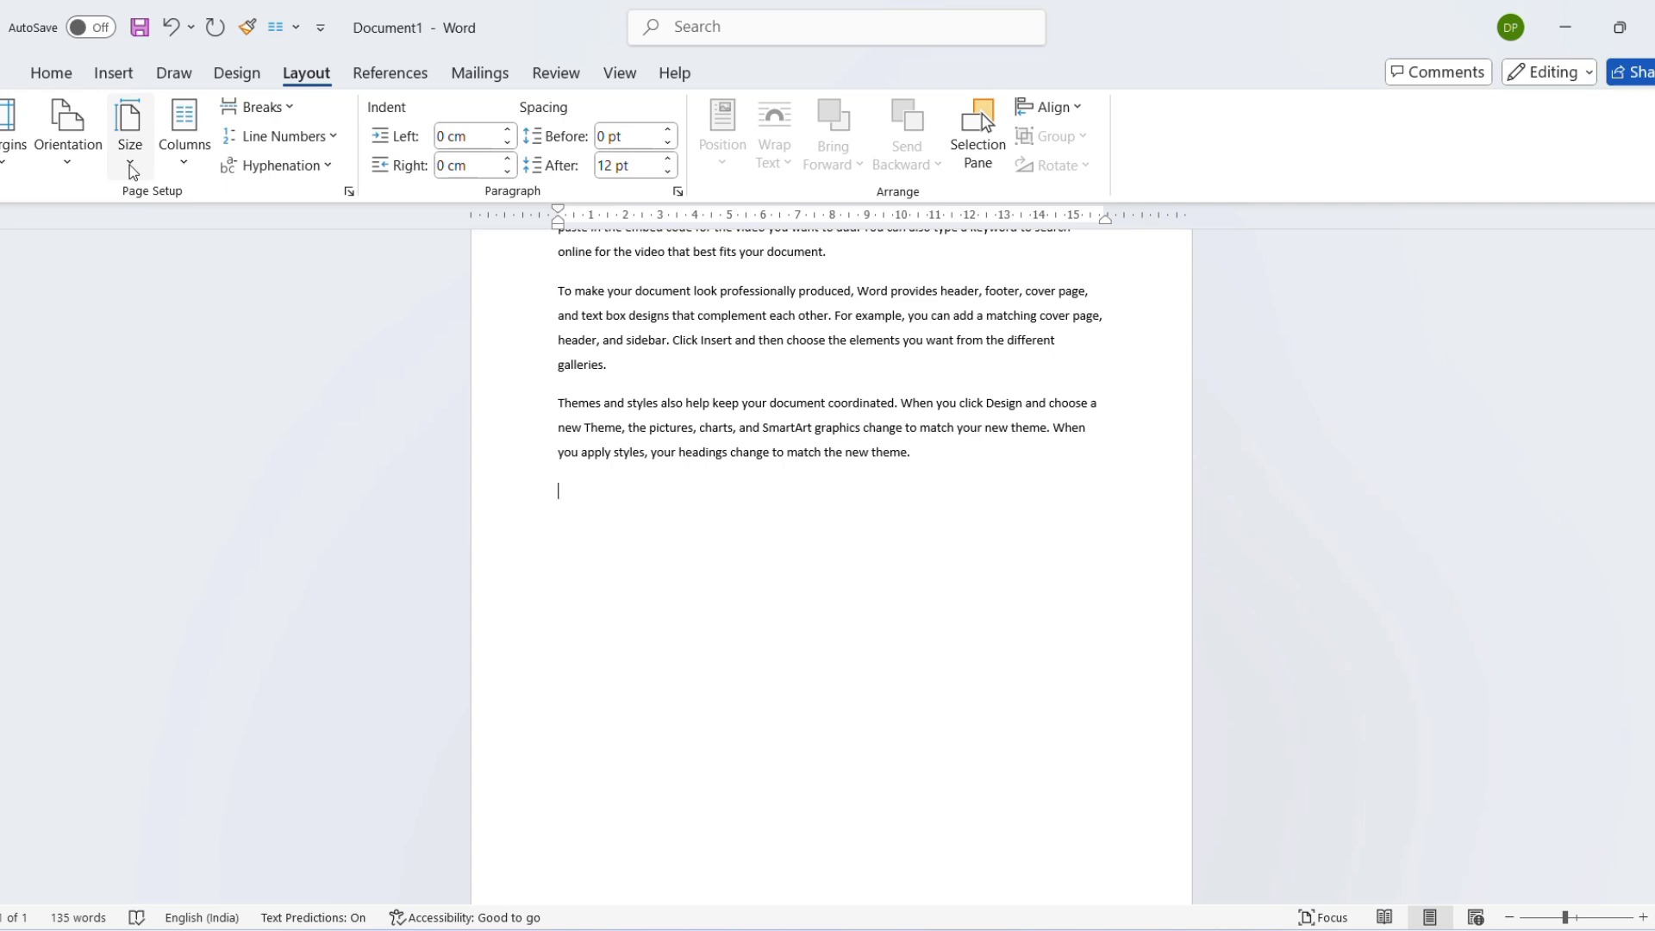
click(136, 169)
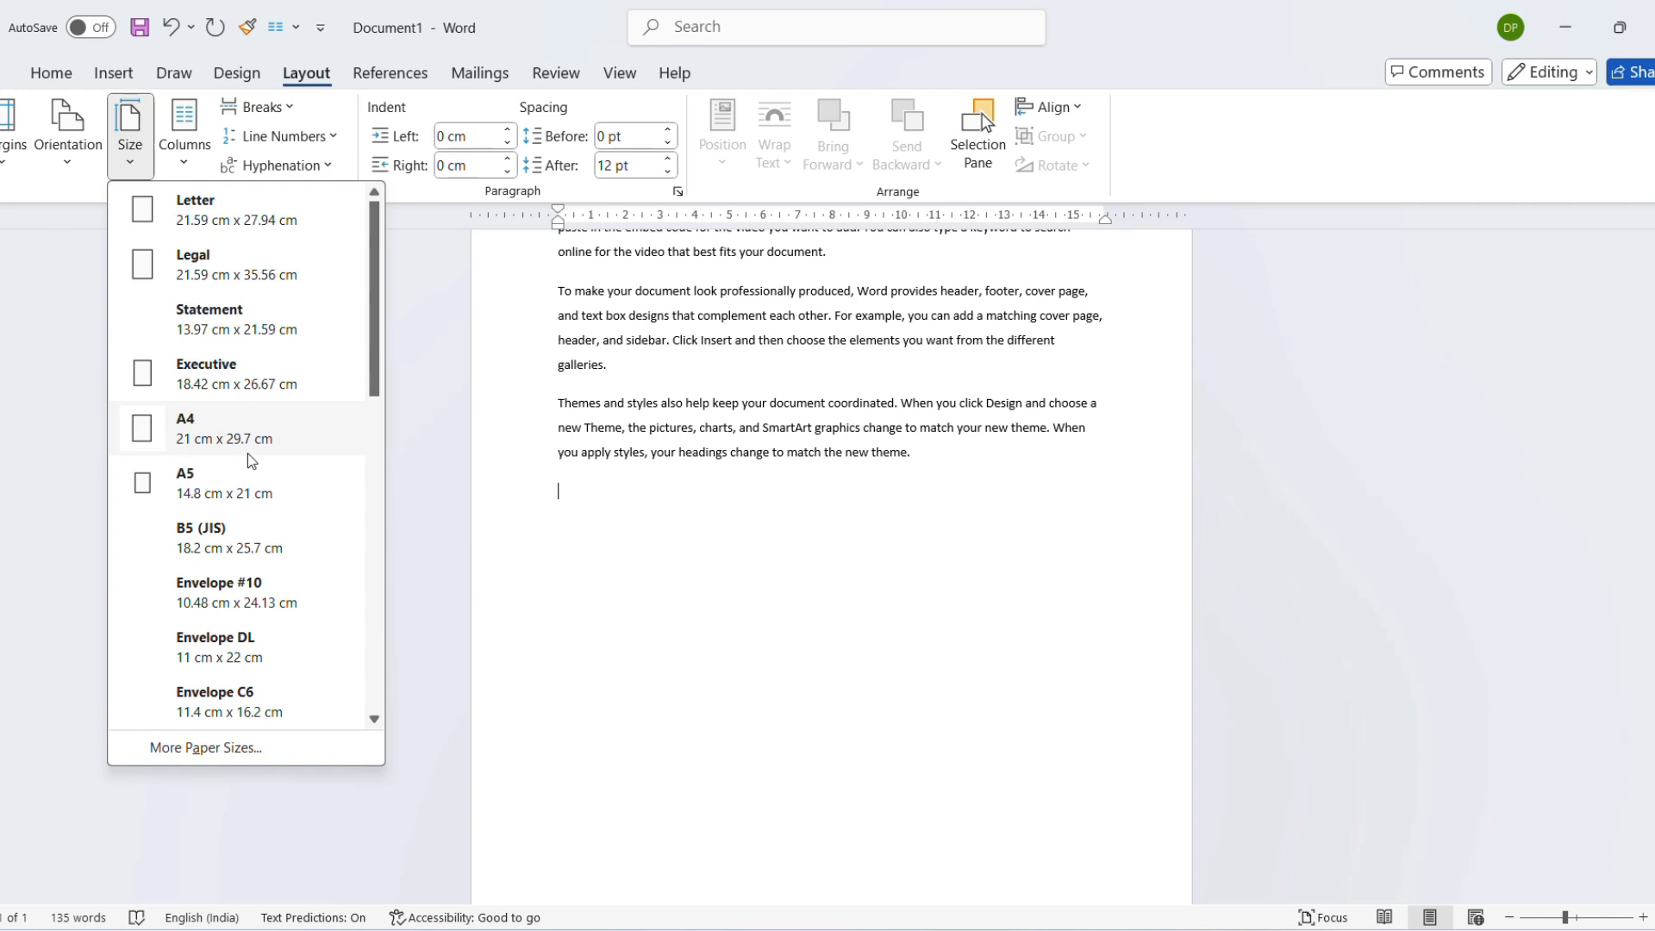
click(203, 749)
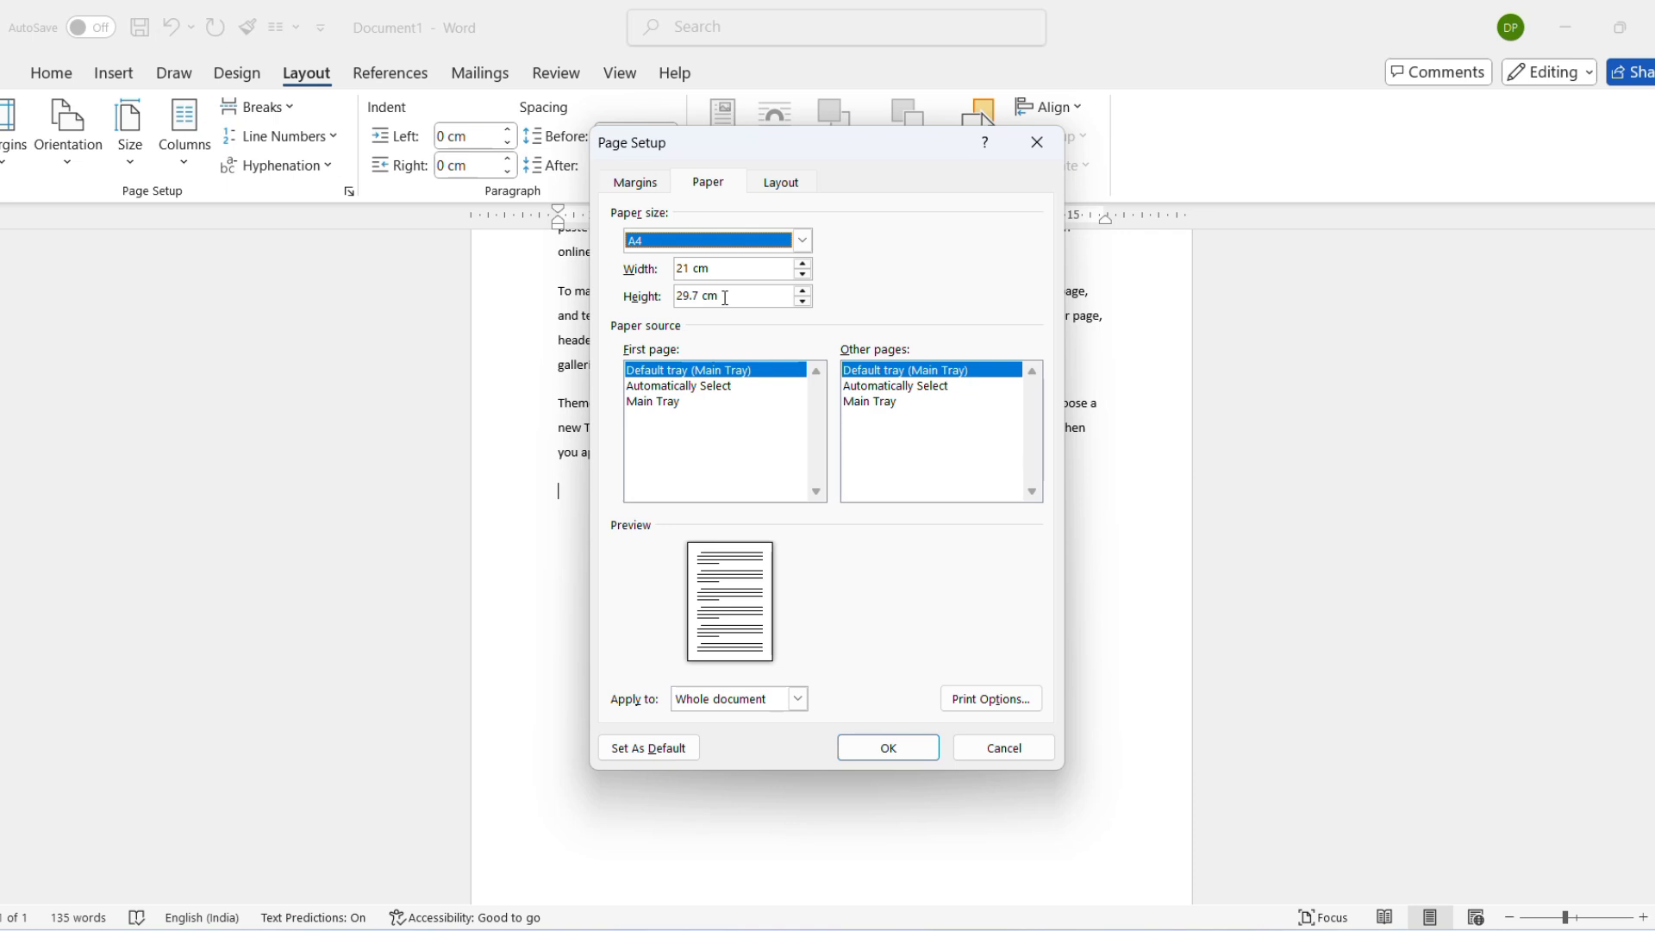
click(767, 269)
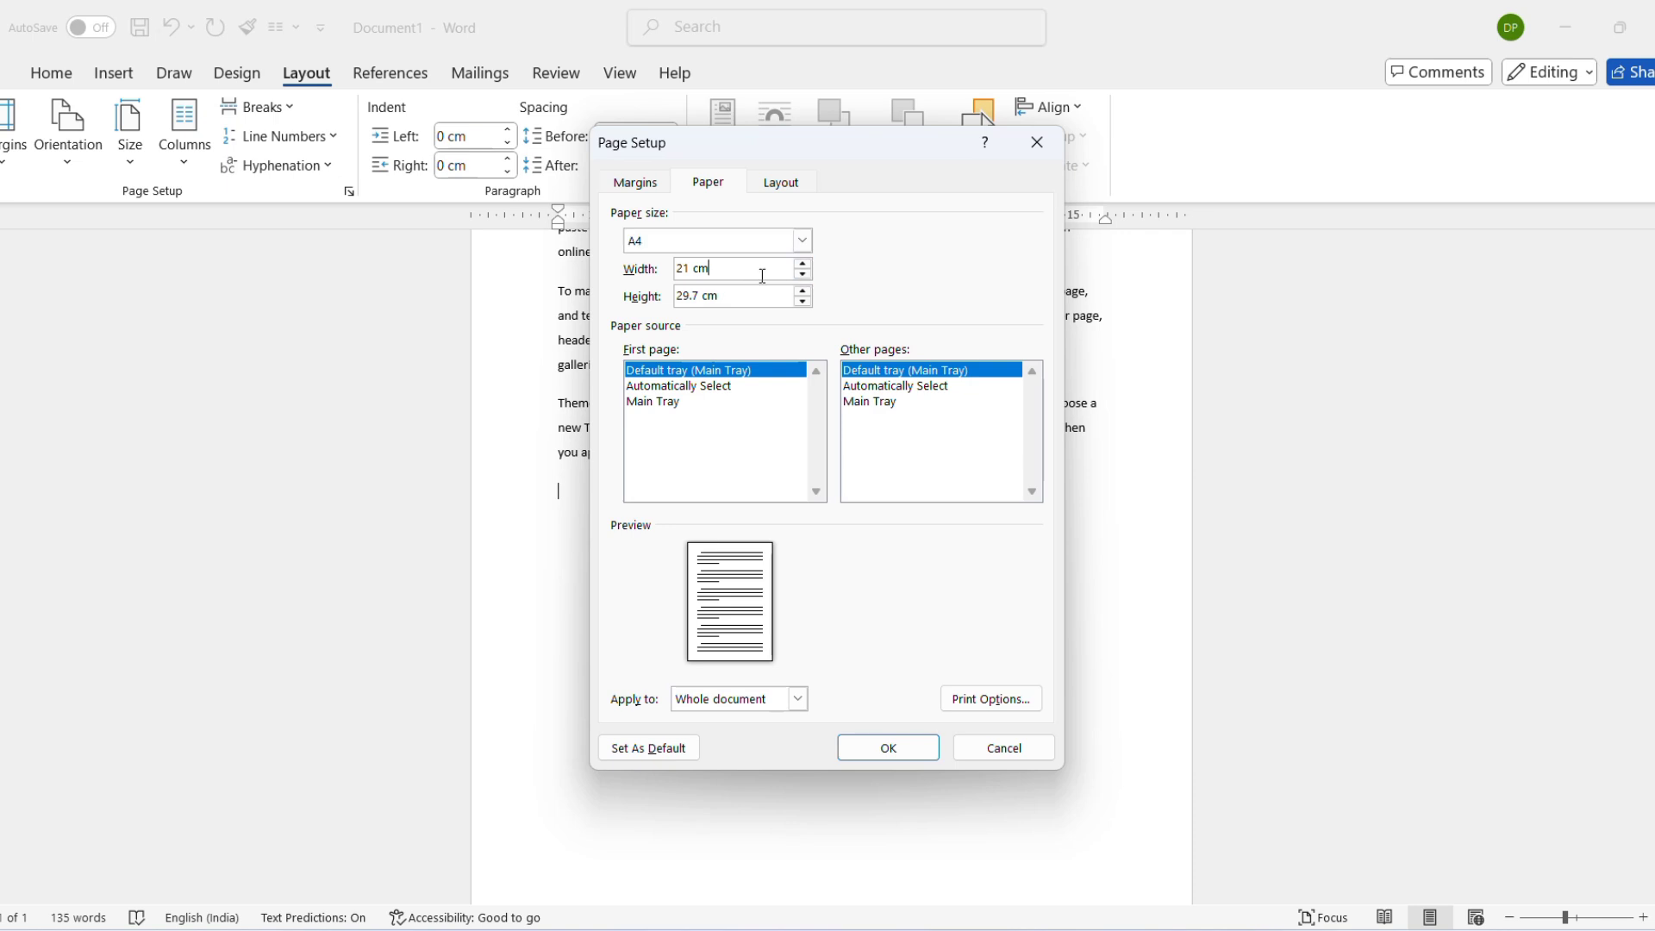
click(649, 276)
click(693, 269)
drag(692, 269, 660, 274)
text(10)
click(701, 296)
drag(701, 296, 651, 304)
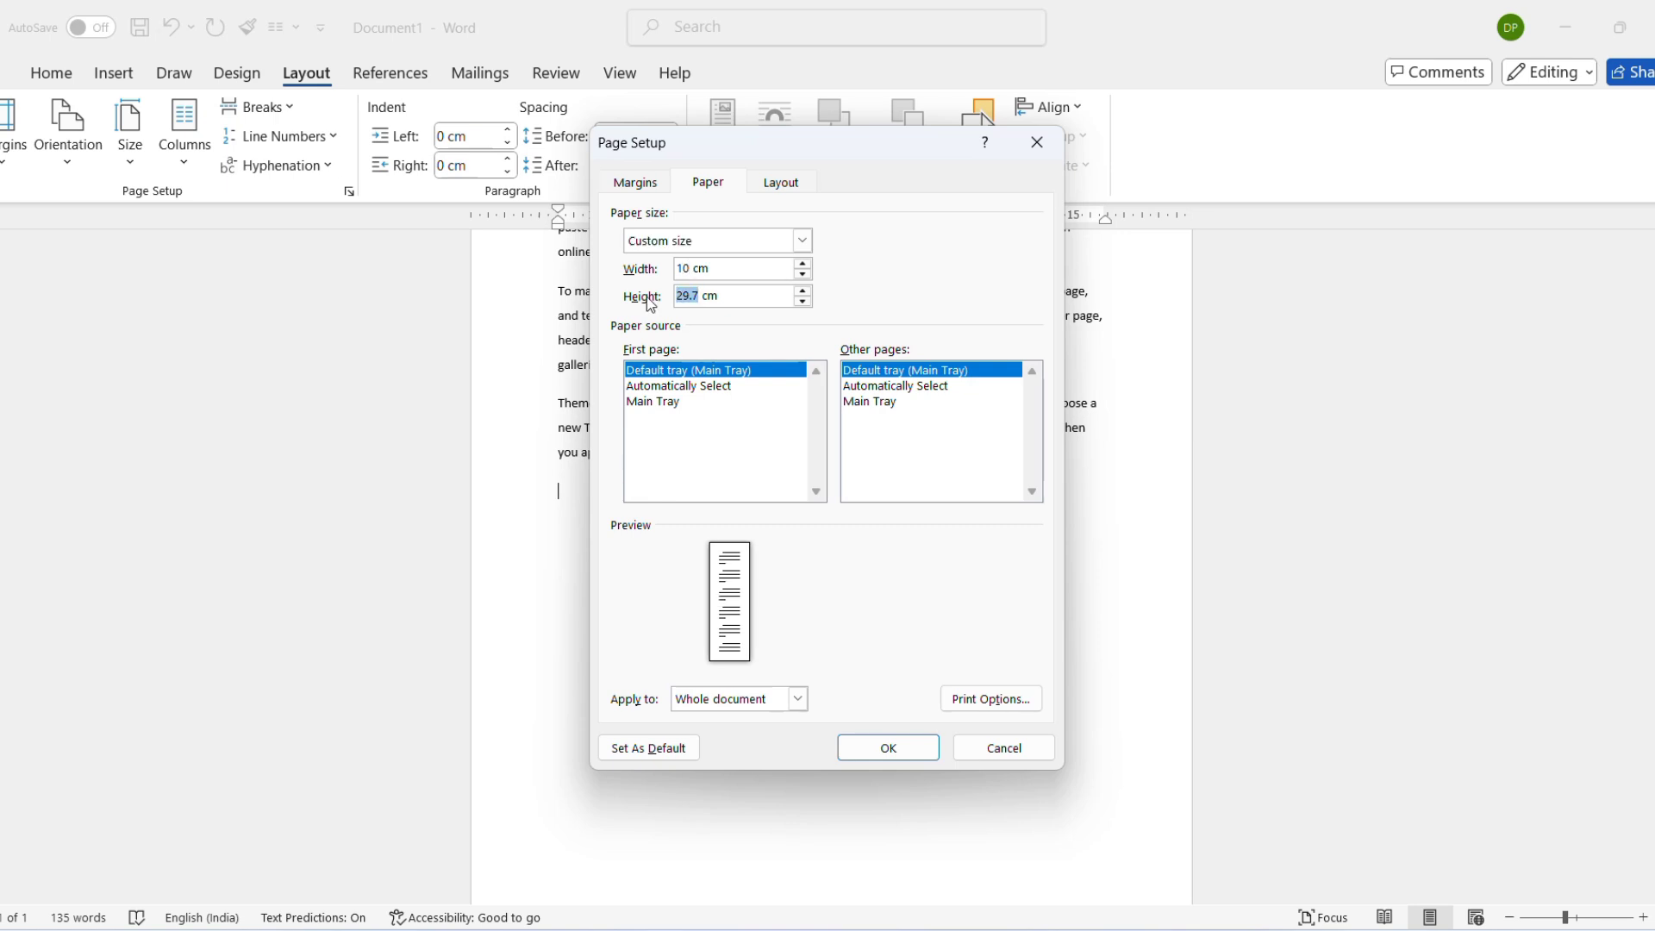
text(15)
click(883, 745)
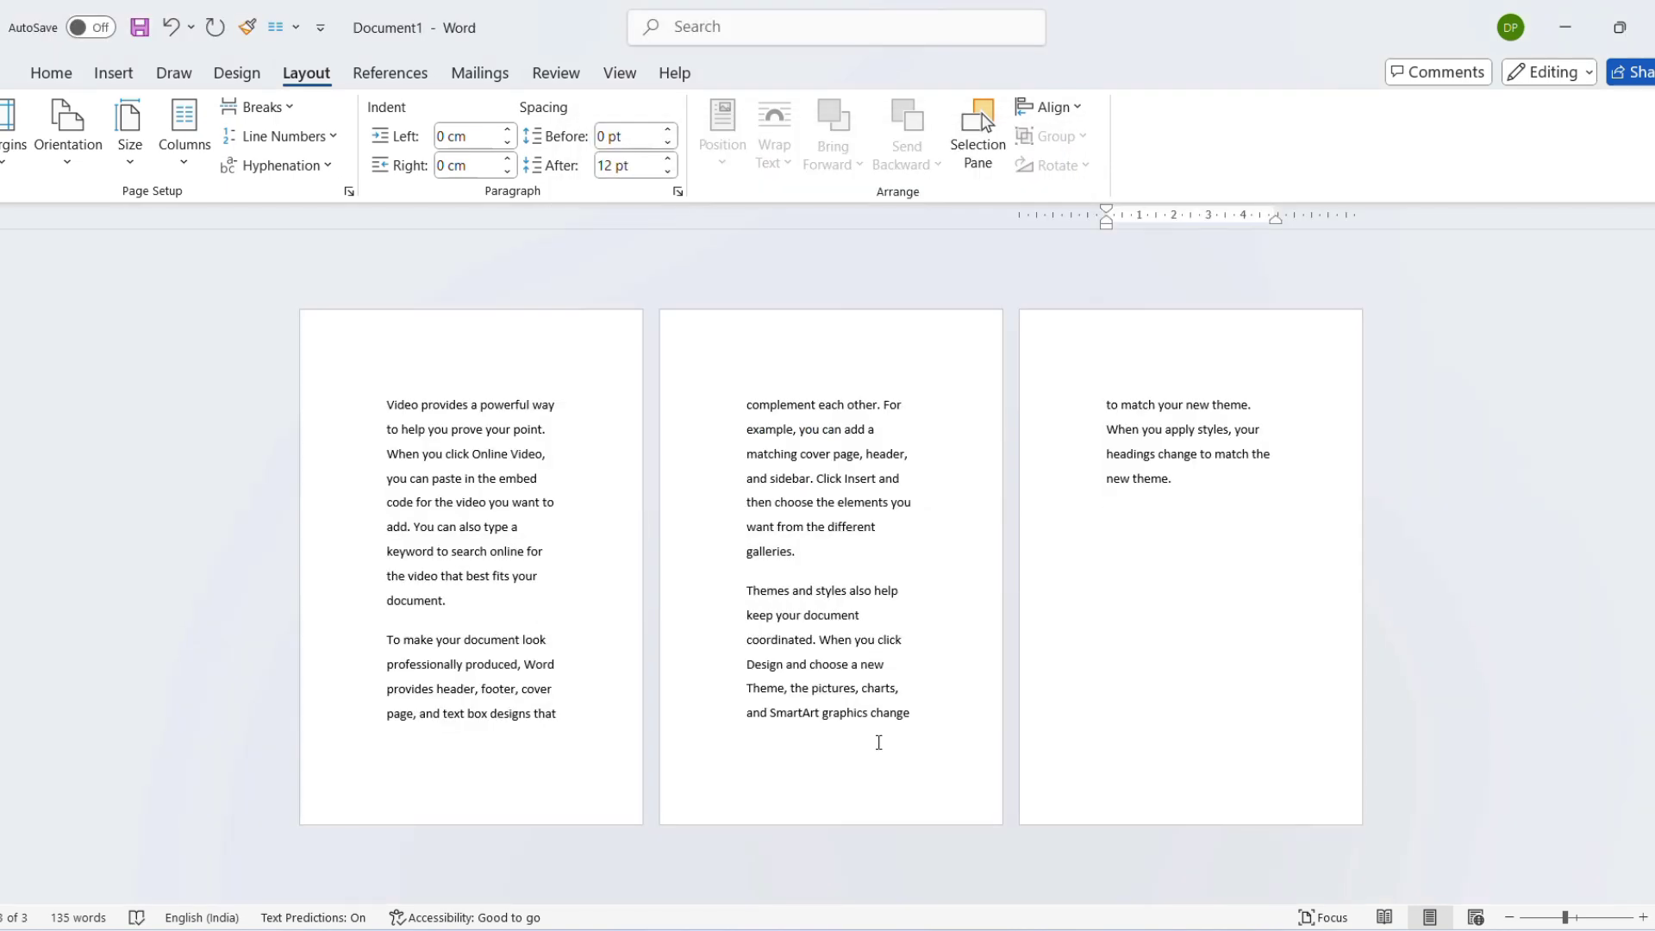
key(ctrl+z)
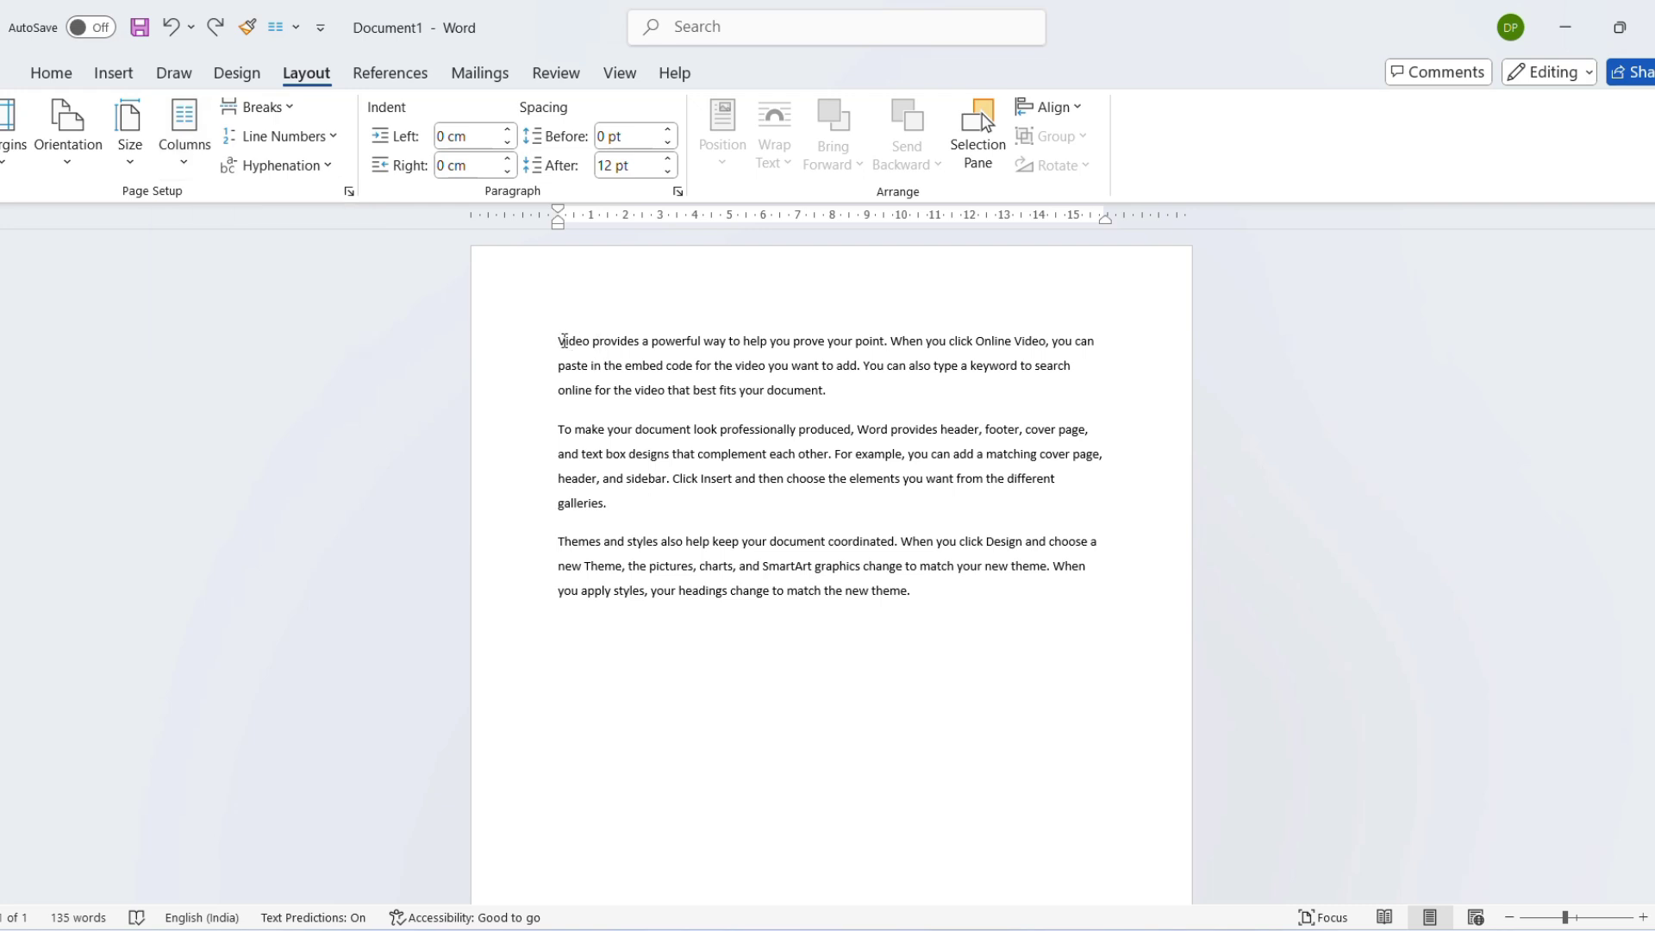
- Format only the words "powerful way to help you" in two columns, and undo it
drag(567, 340, 793, 350)
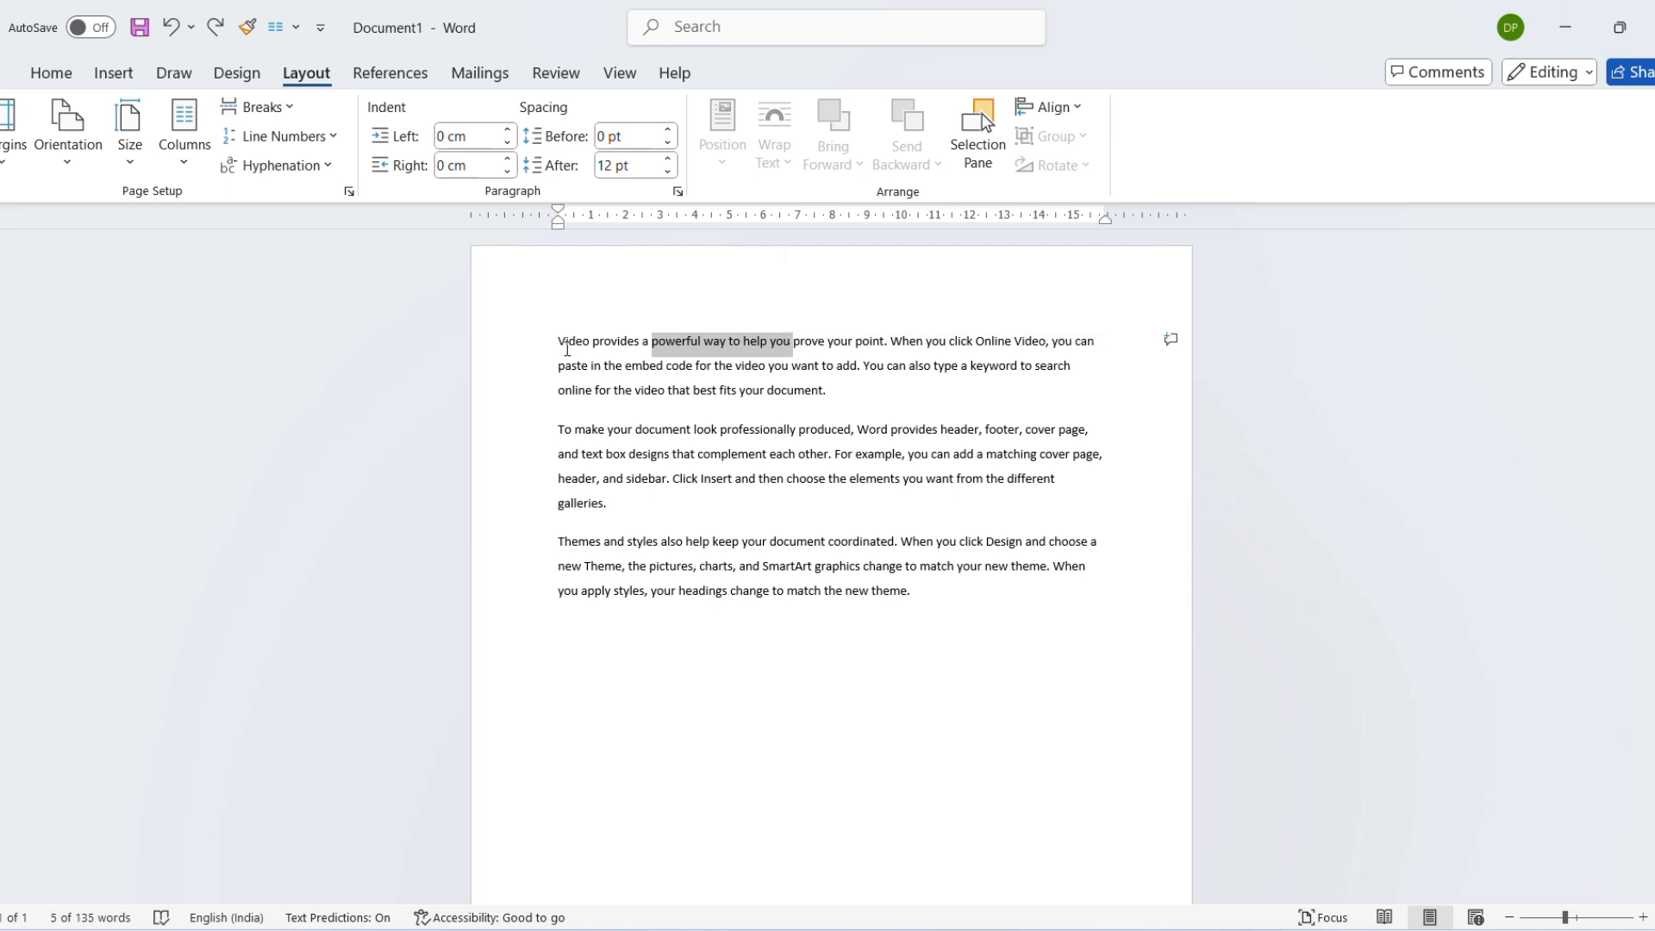
click(181, 177)
click(306, 274)
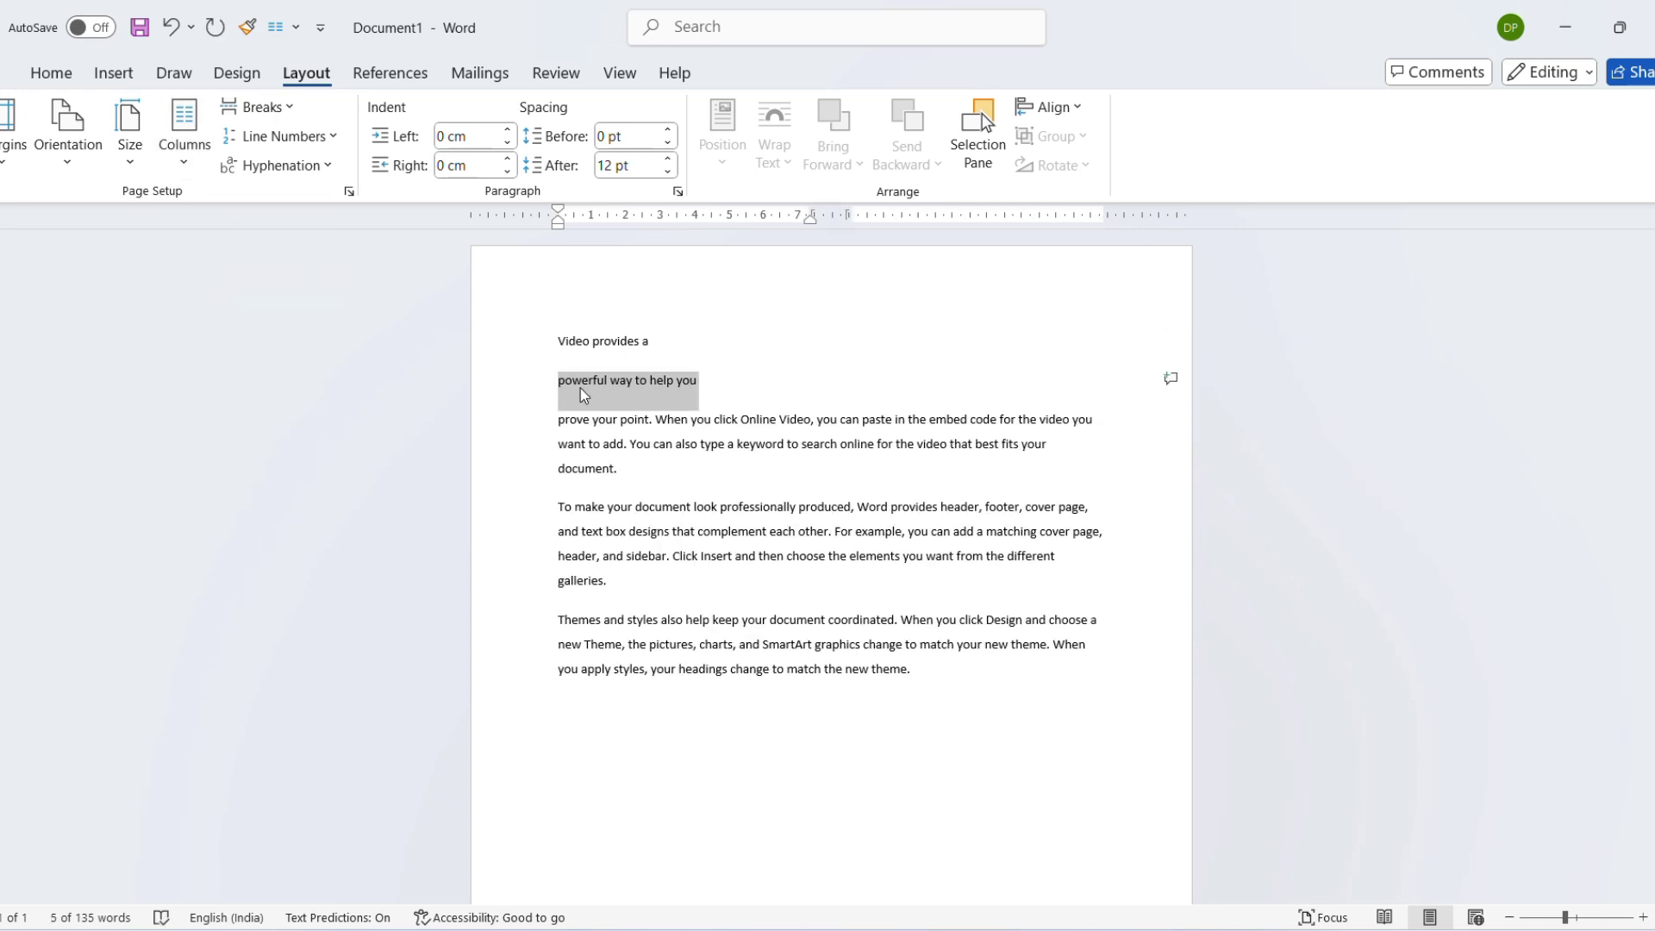
key(ctrl+z)
- Format the entire document text in two columns
key(ctrl+a)
click(184, 138)
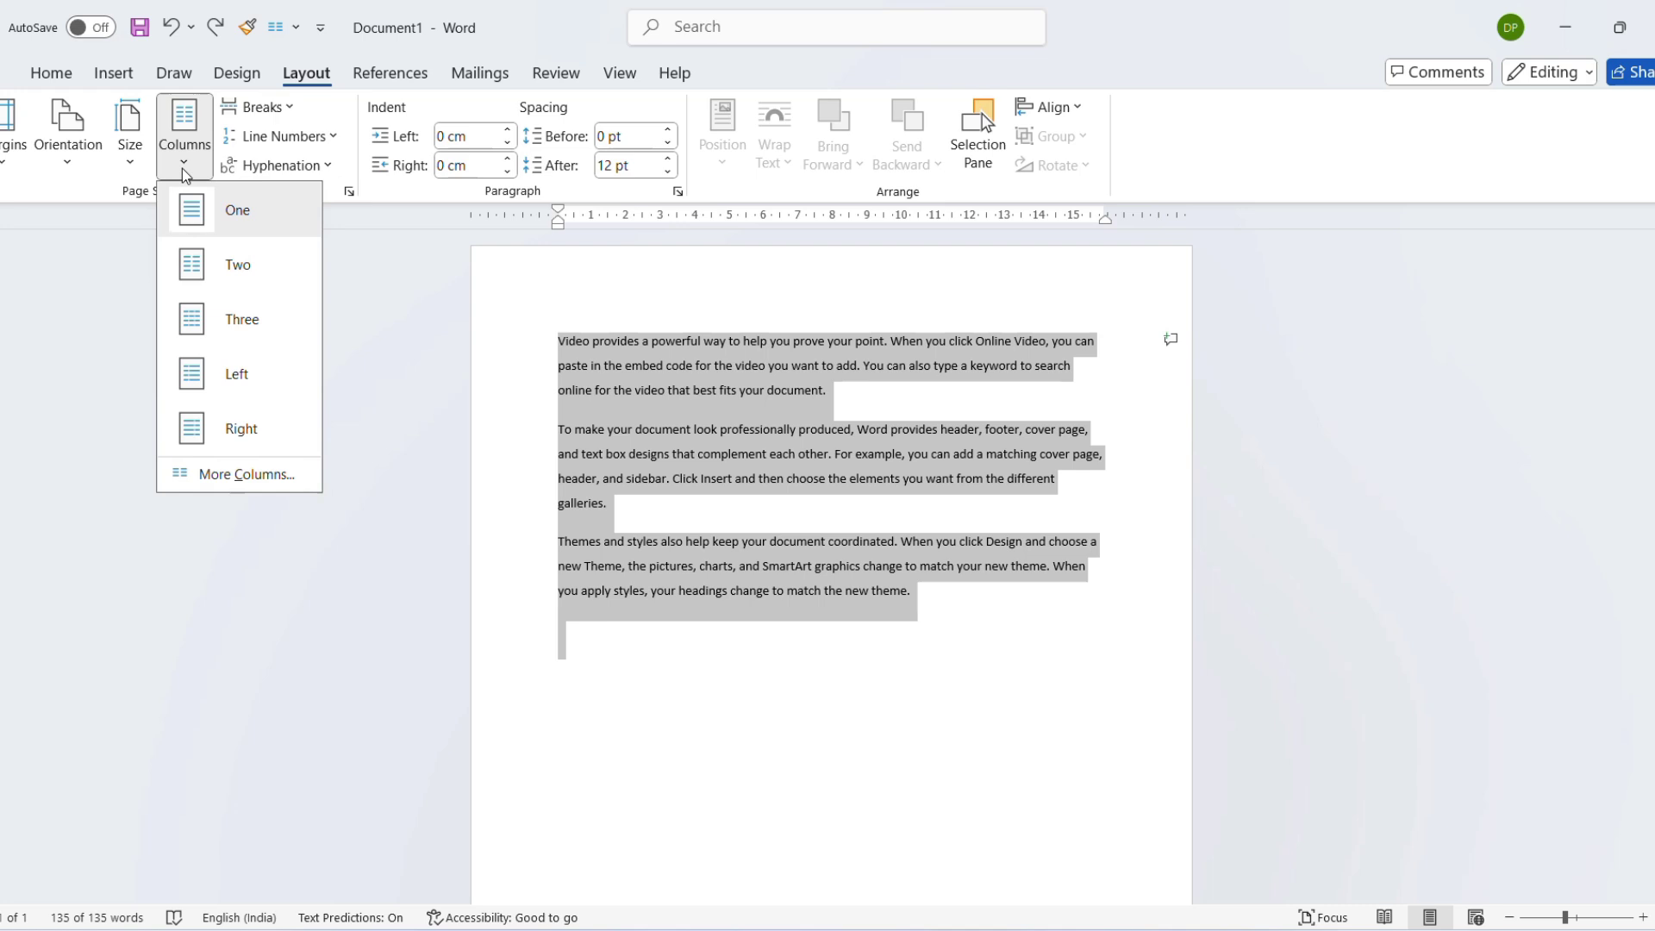
click(229, 263)
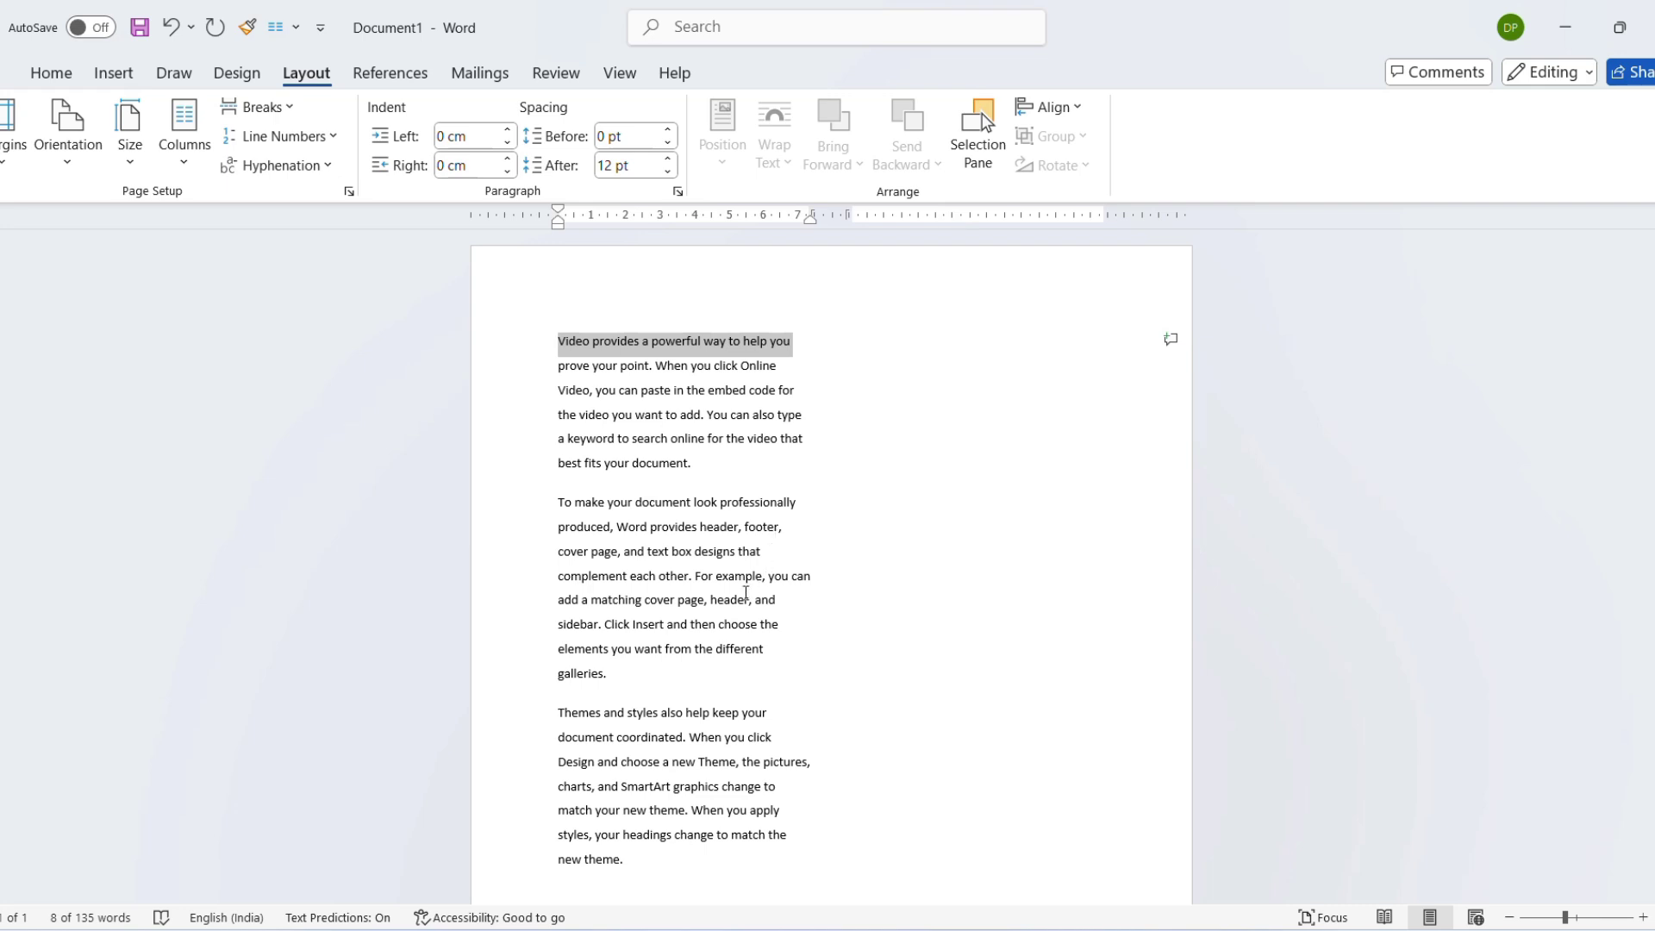
- Copy the whole document text and paste the copy after the last paragraph
click(591, 377)
click(591, 377)
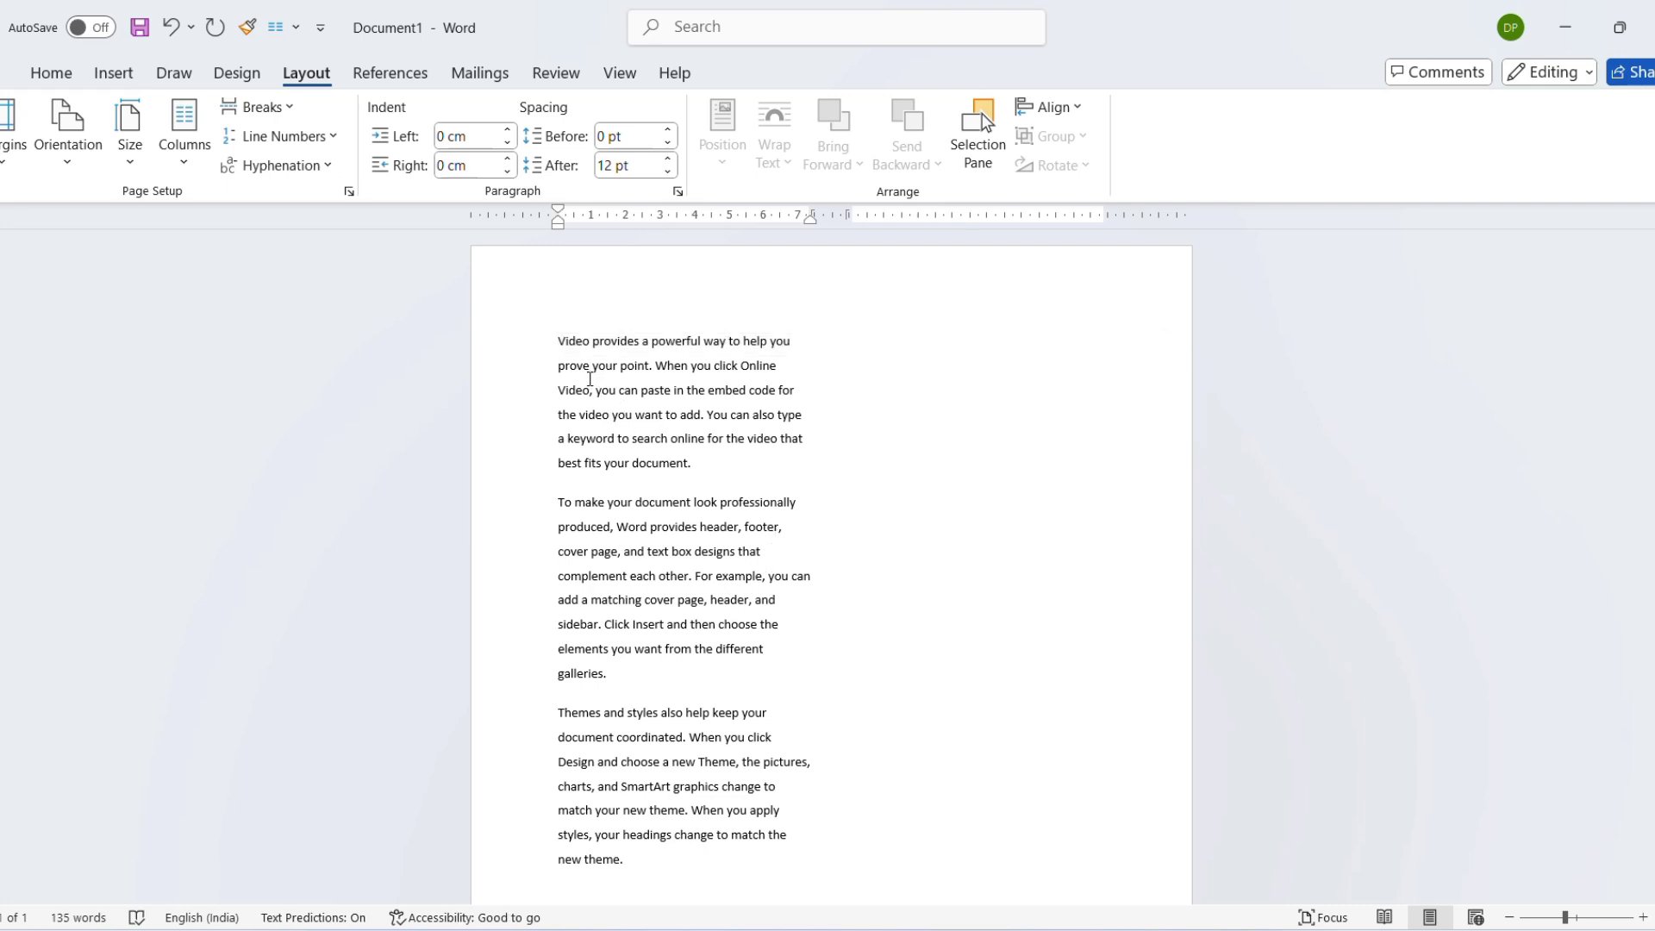
key(ctrl+a)
key(ctrl+c)
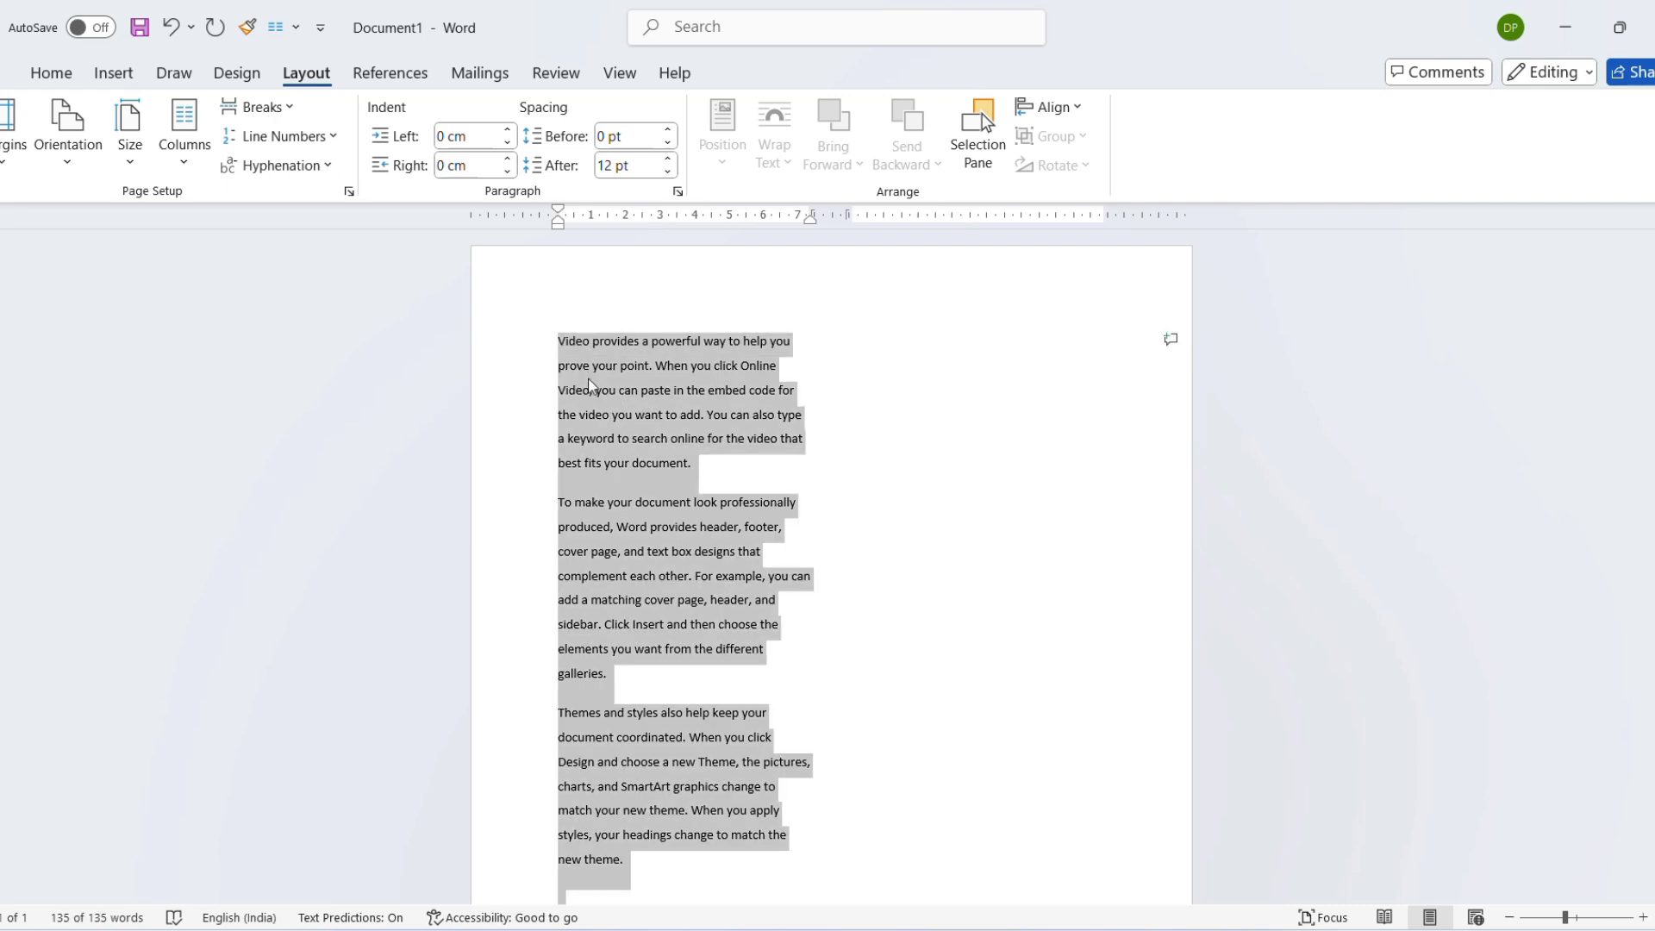
click(594, 891)
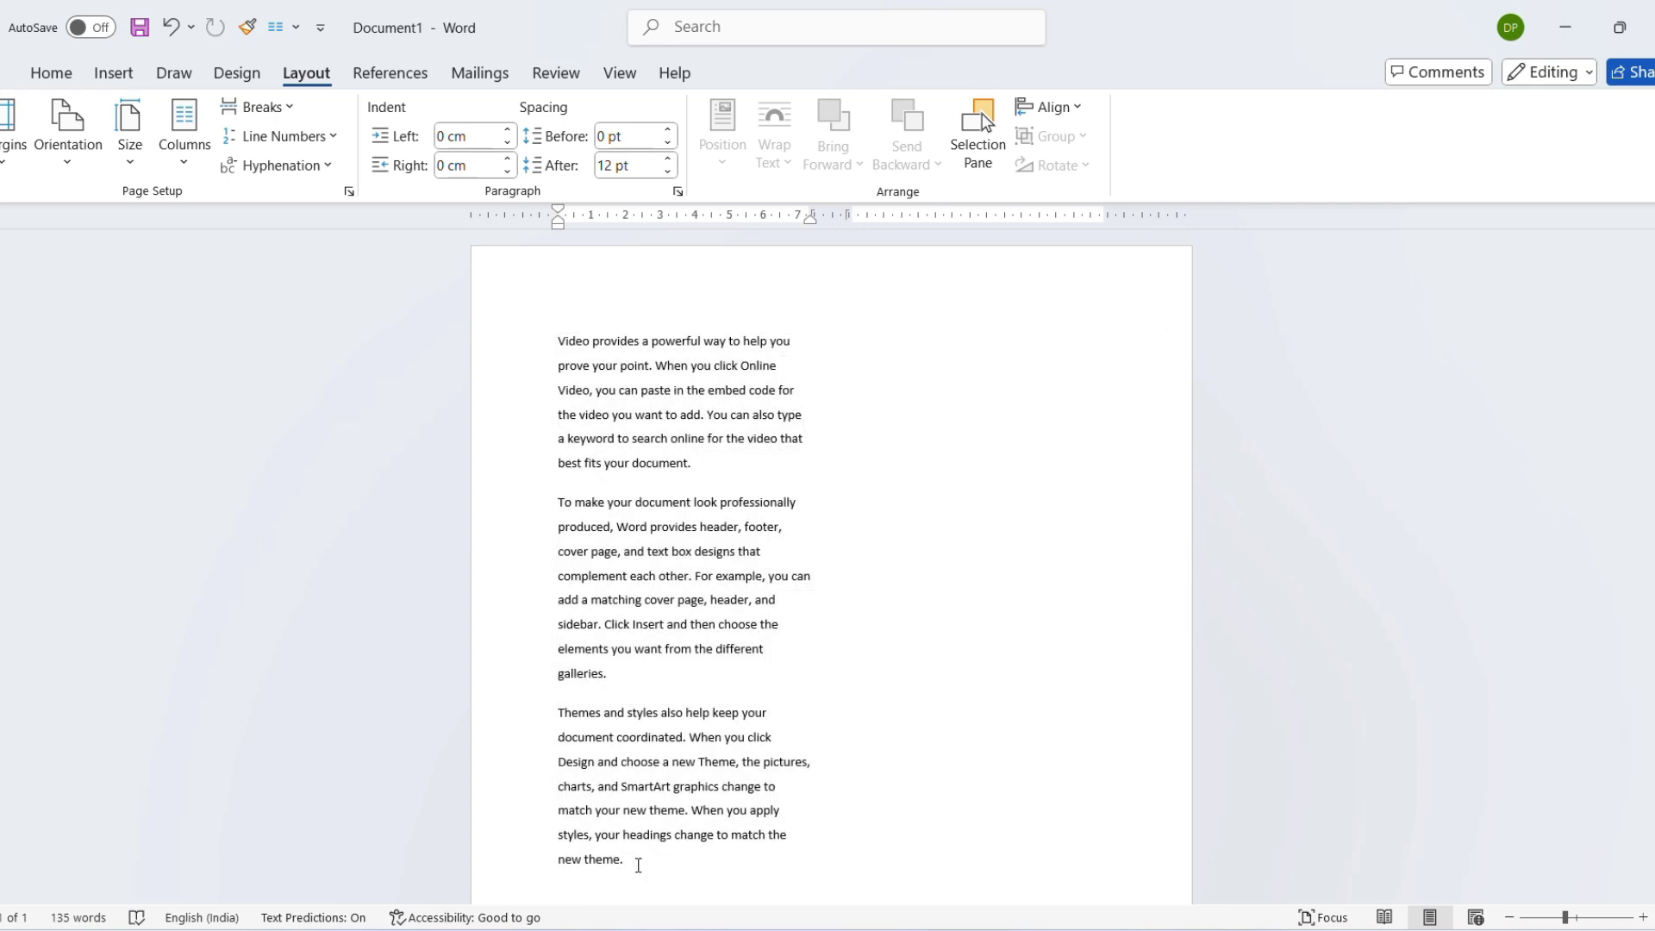
key(ctrl+v)
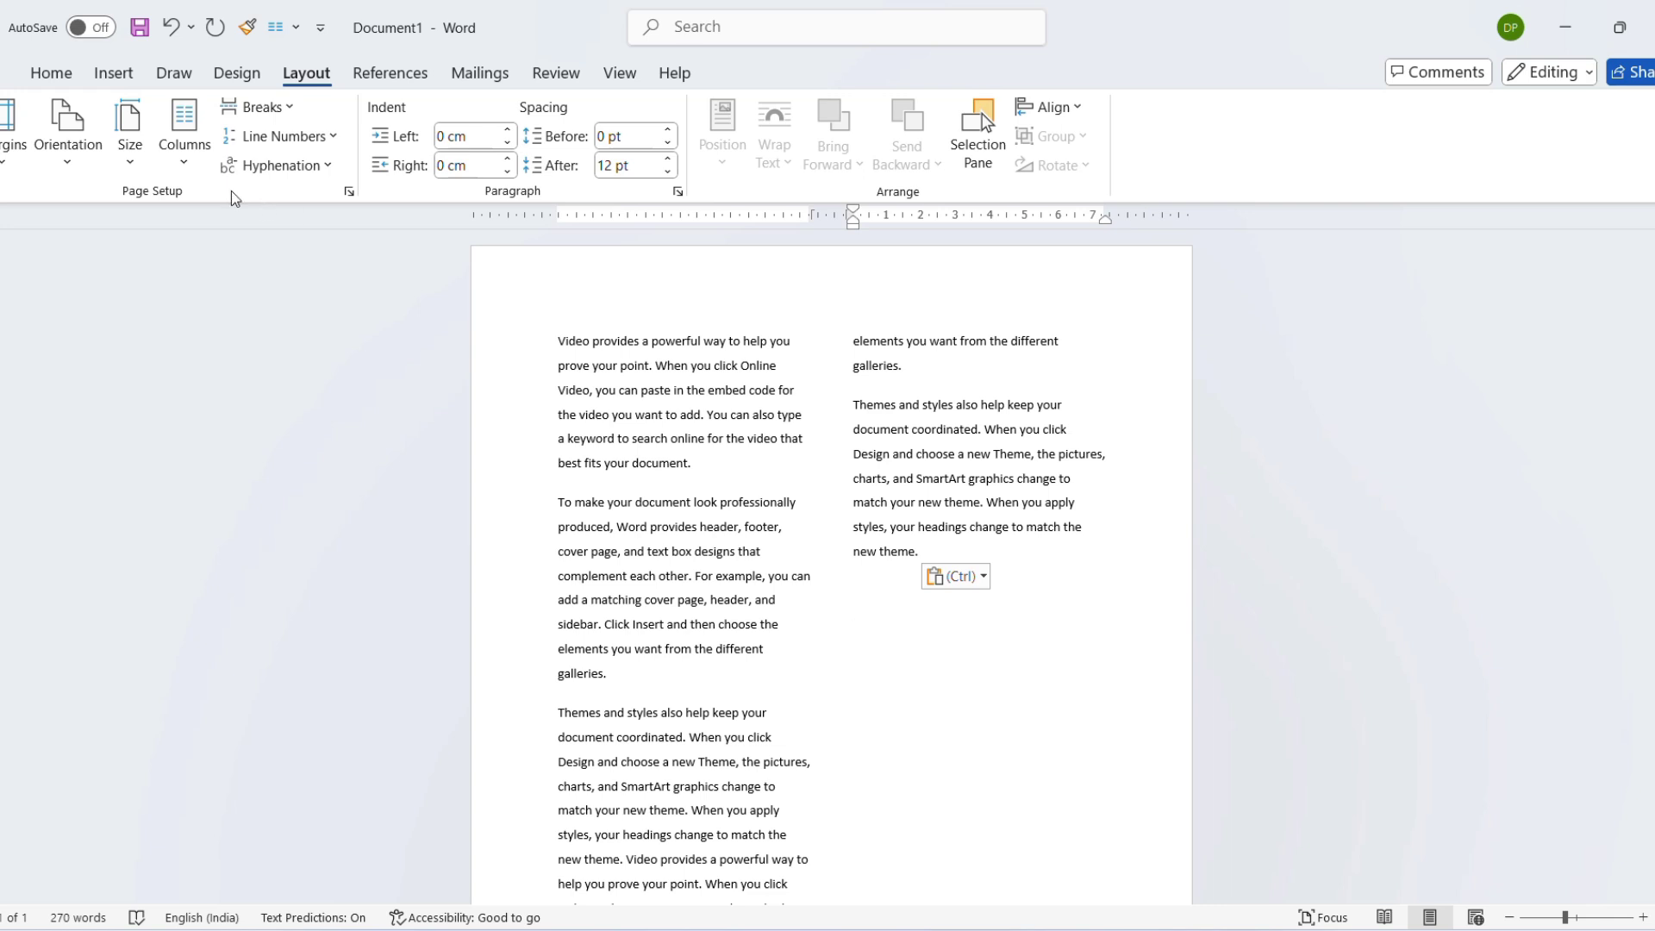
- Arrange the document in three columns with another pasted copy of the text, and delete the blank lines at the end
click(200, 173)
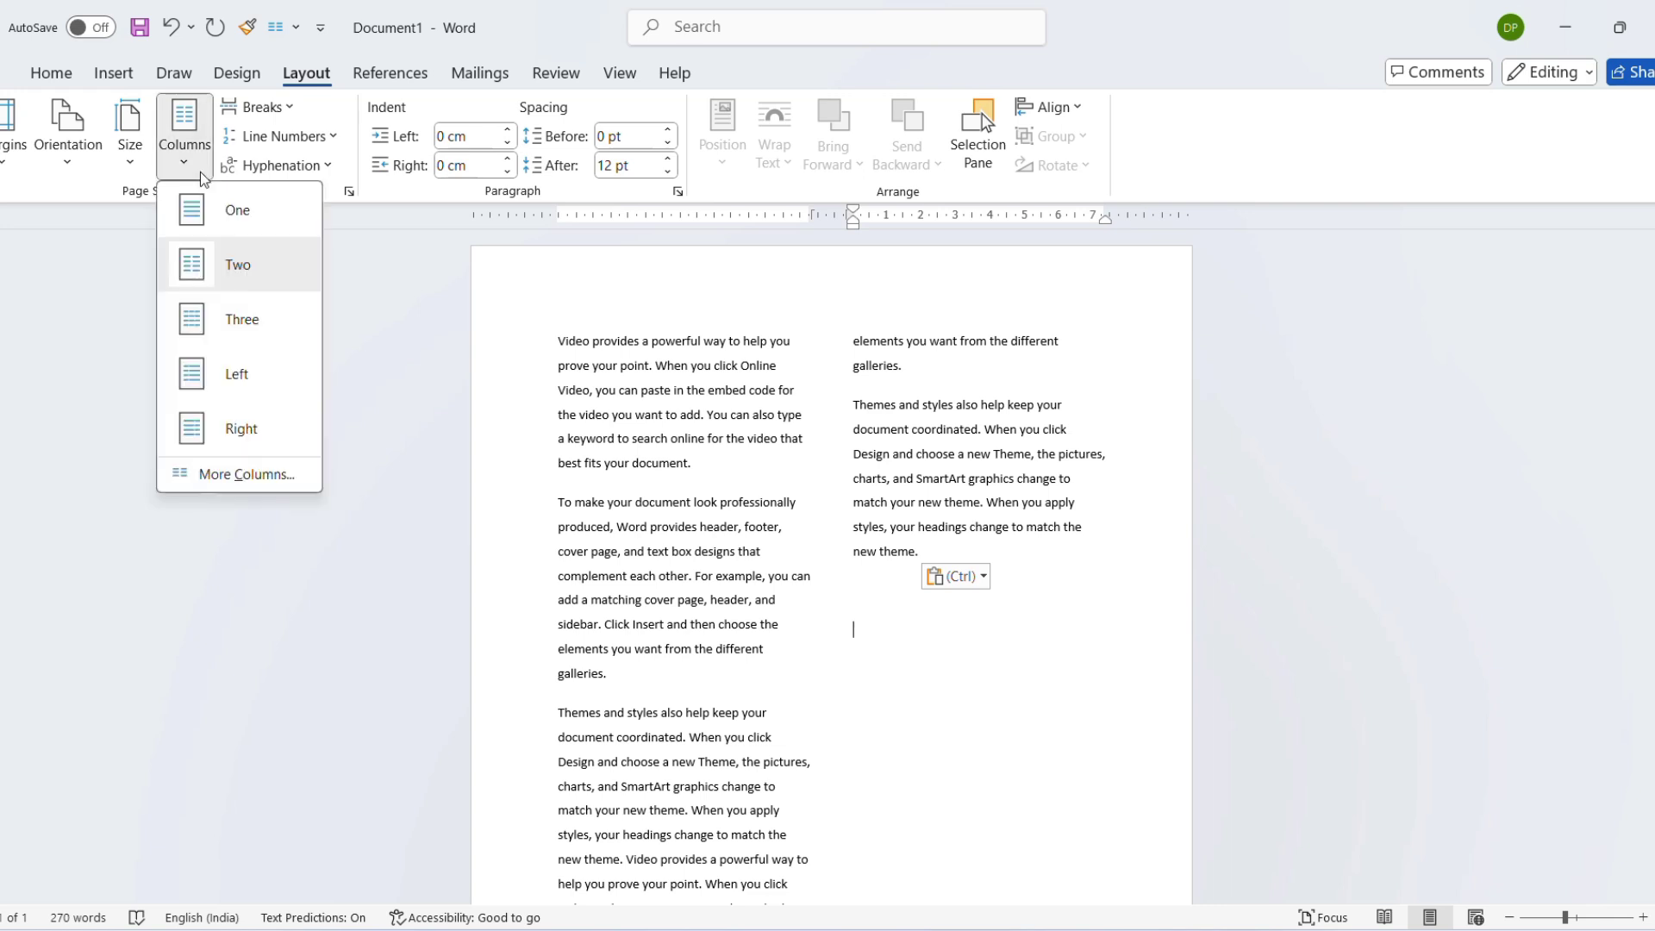
click(228, 337)
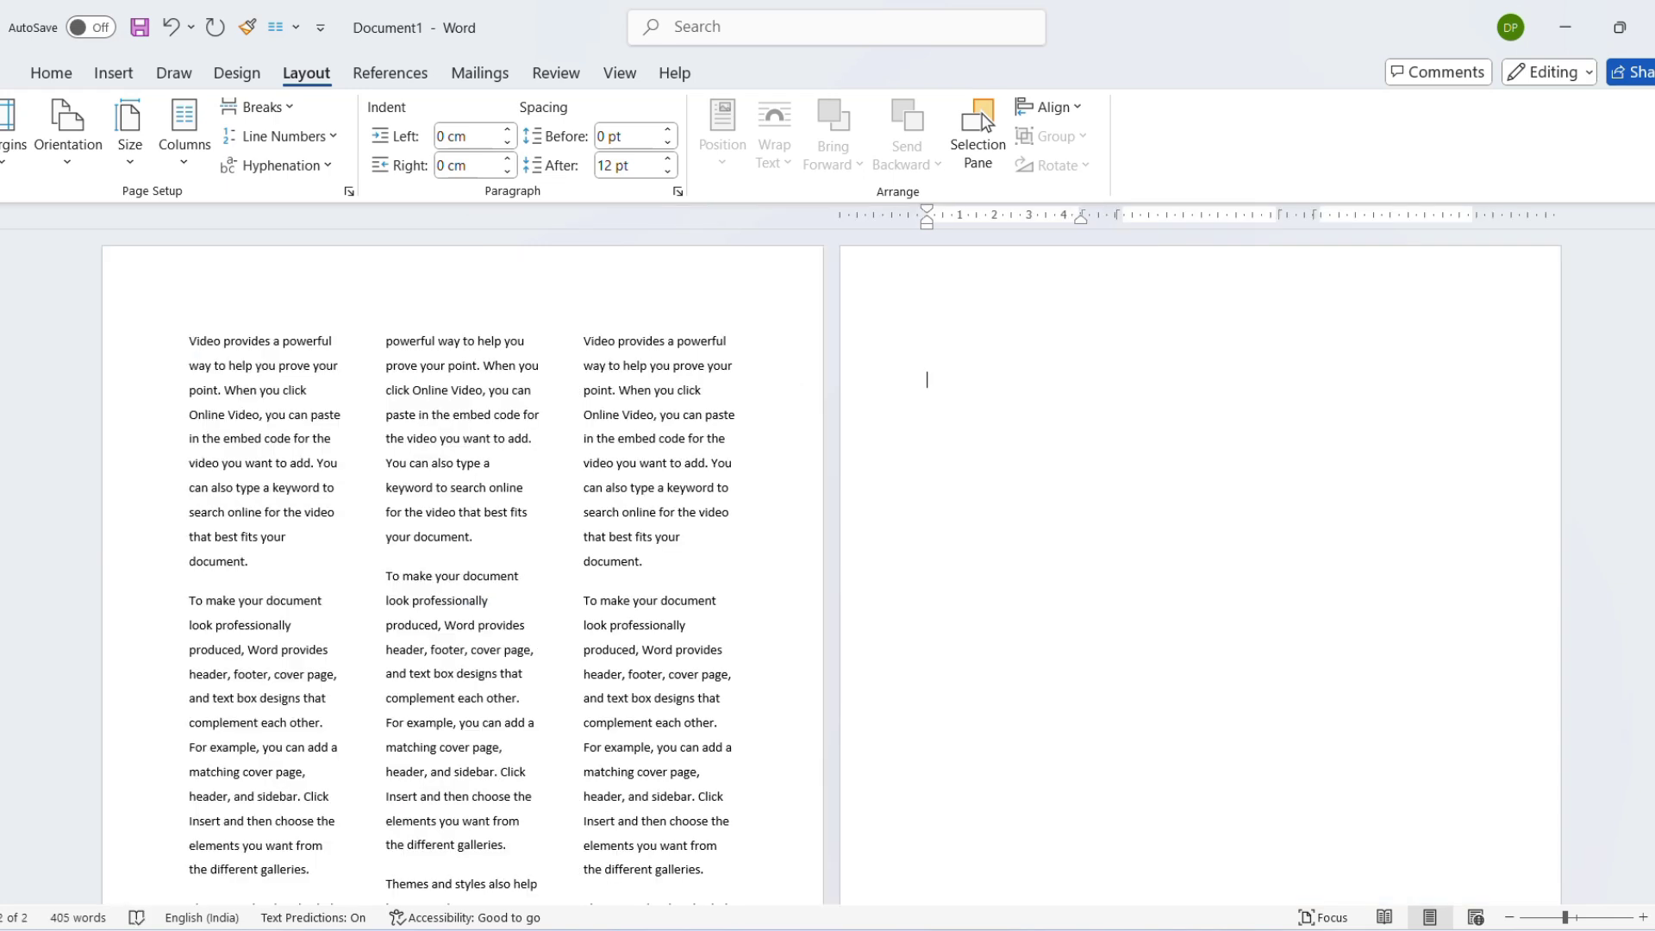
key(BackSpace)
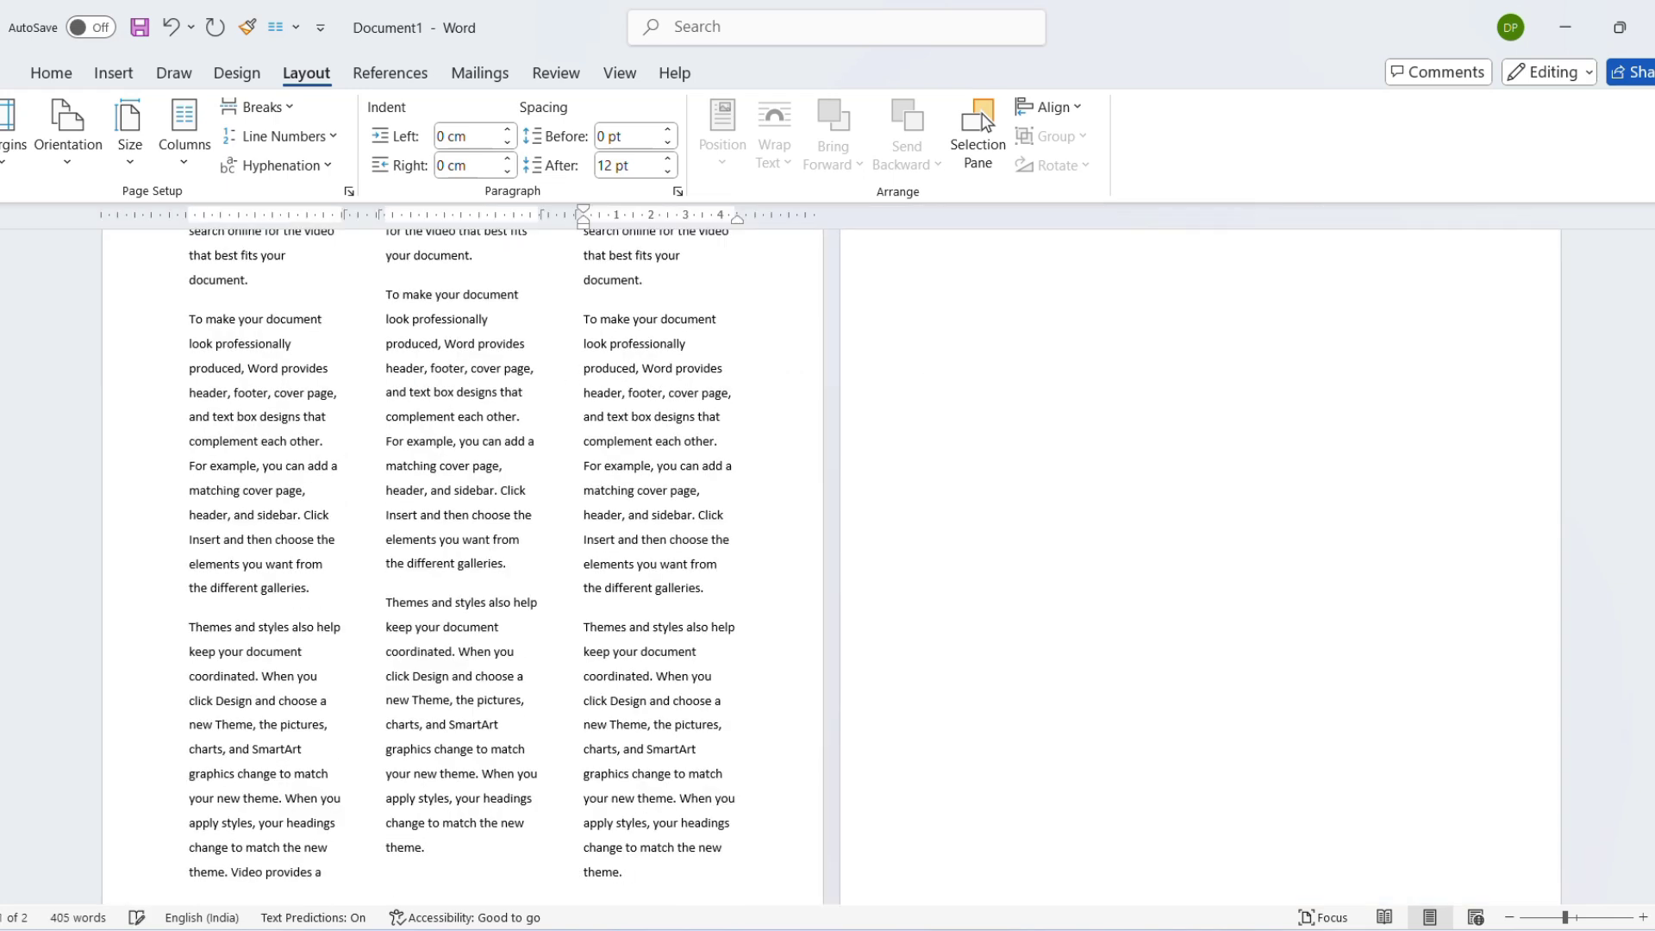
key(BackSpace)
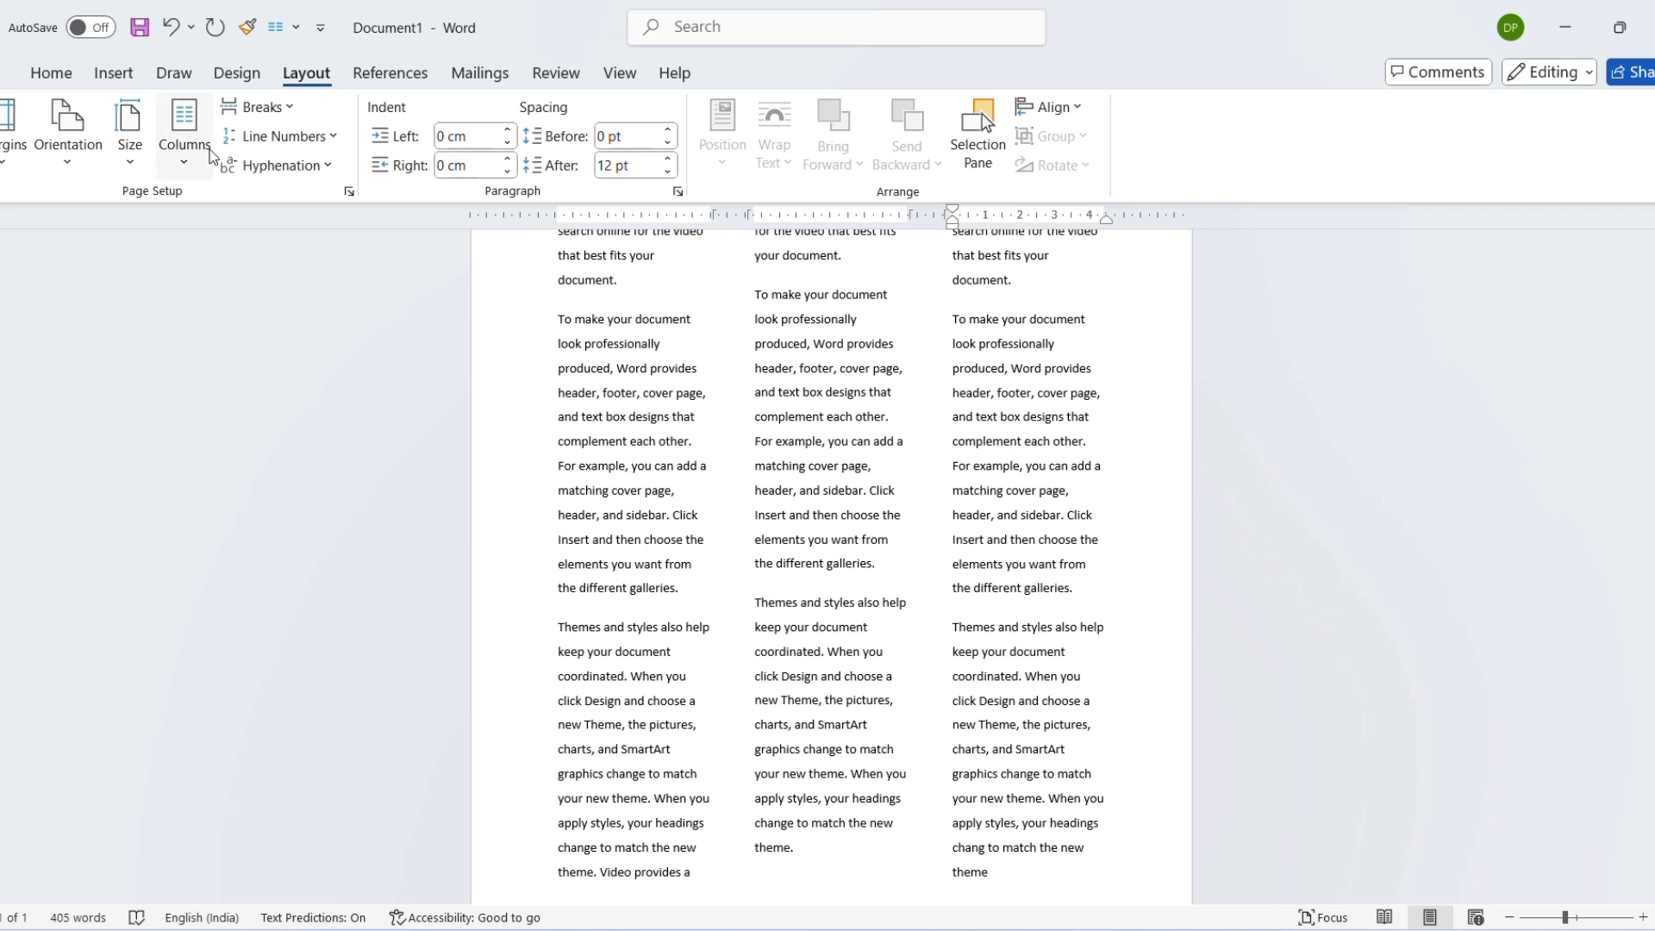
- Format the whole document in eight columns of equal width
click(210, 148)
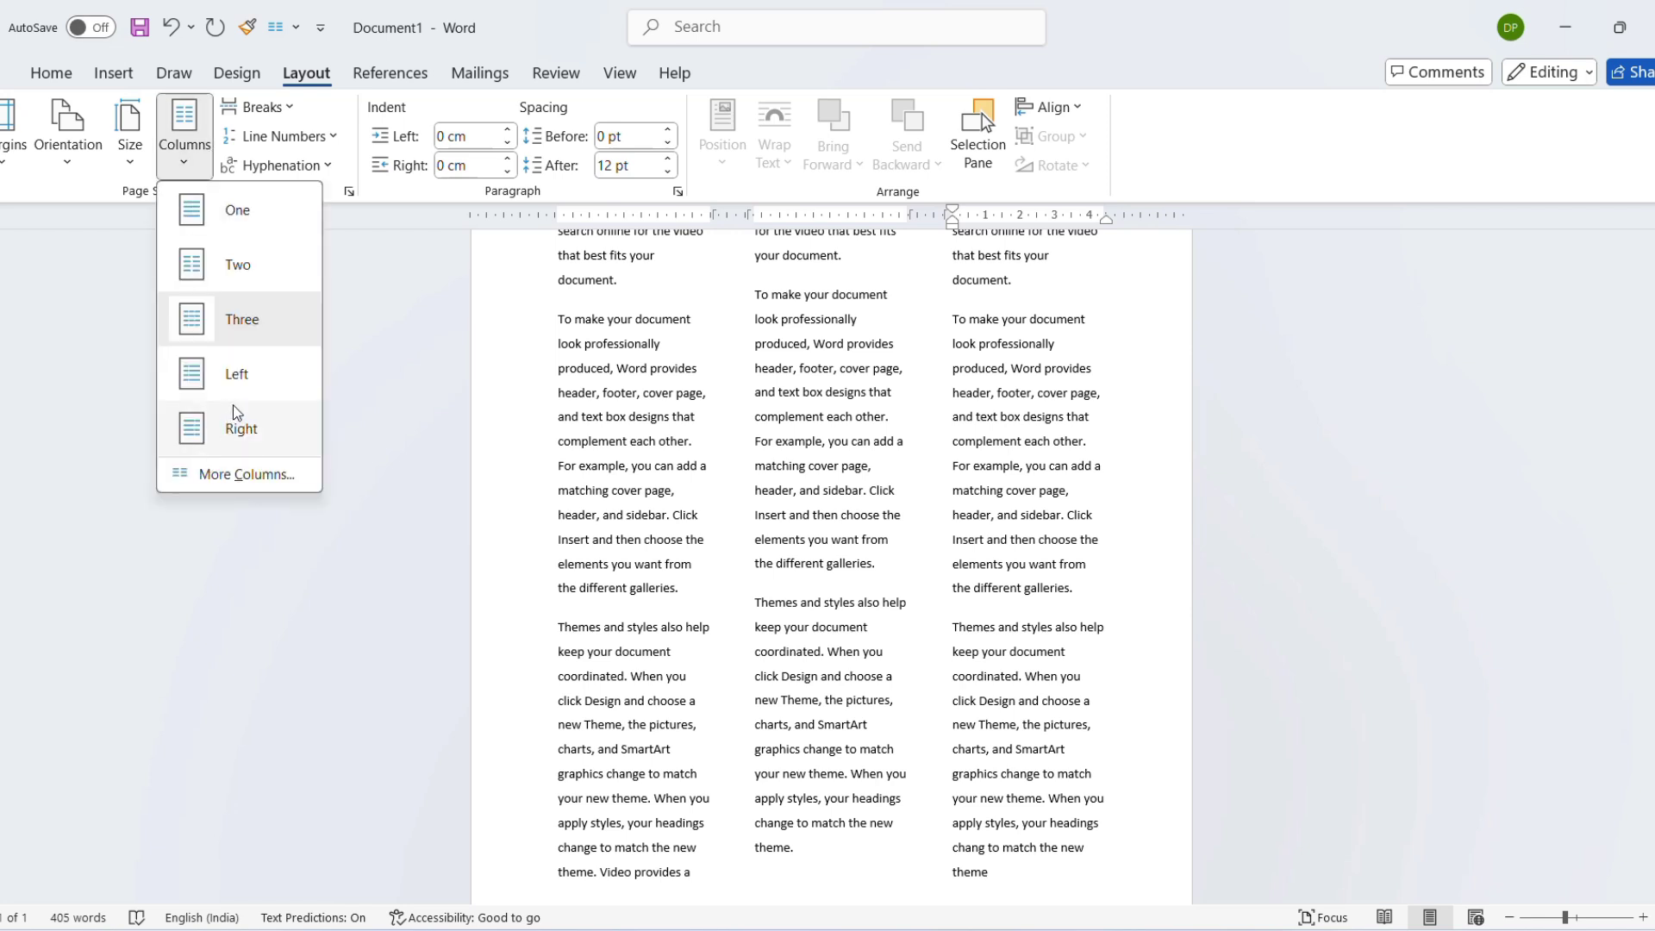
click(226, 474)
click(748, 385)
click(748, 385)
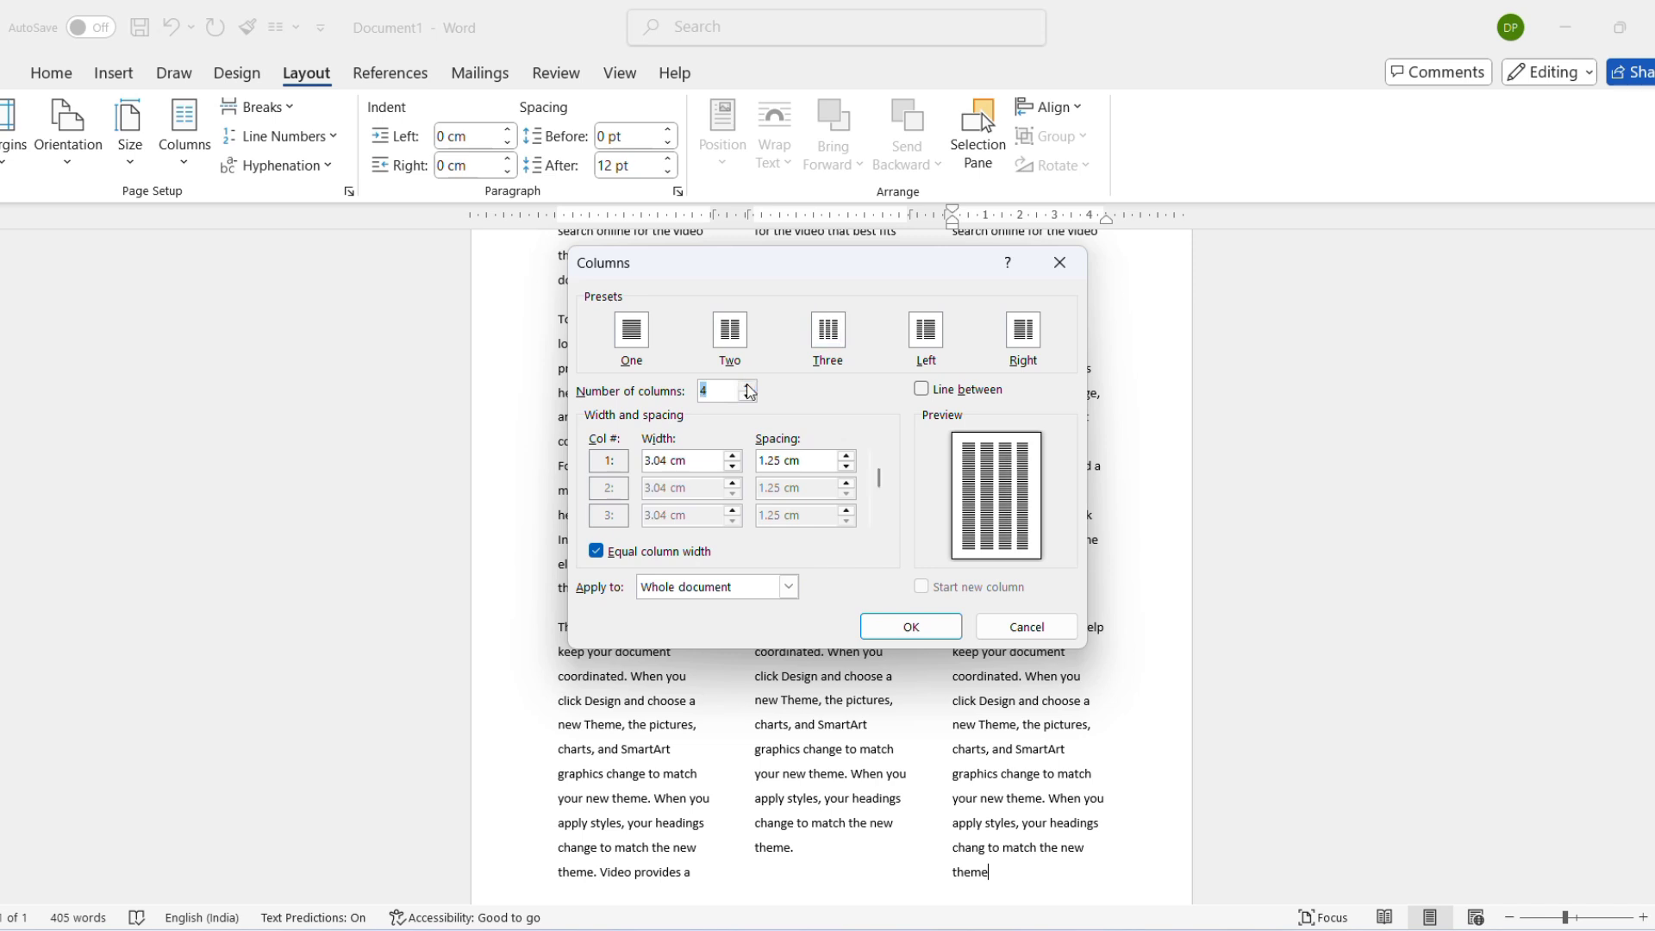
click(748, 385)
click(747, 385)
click(747, 386)
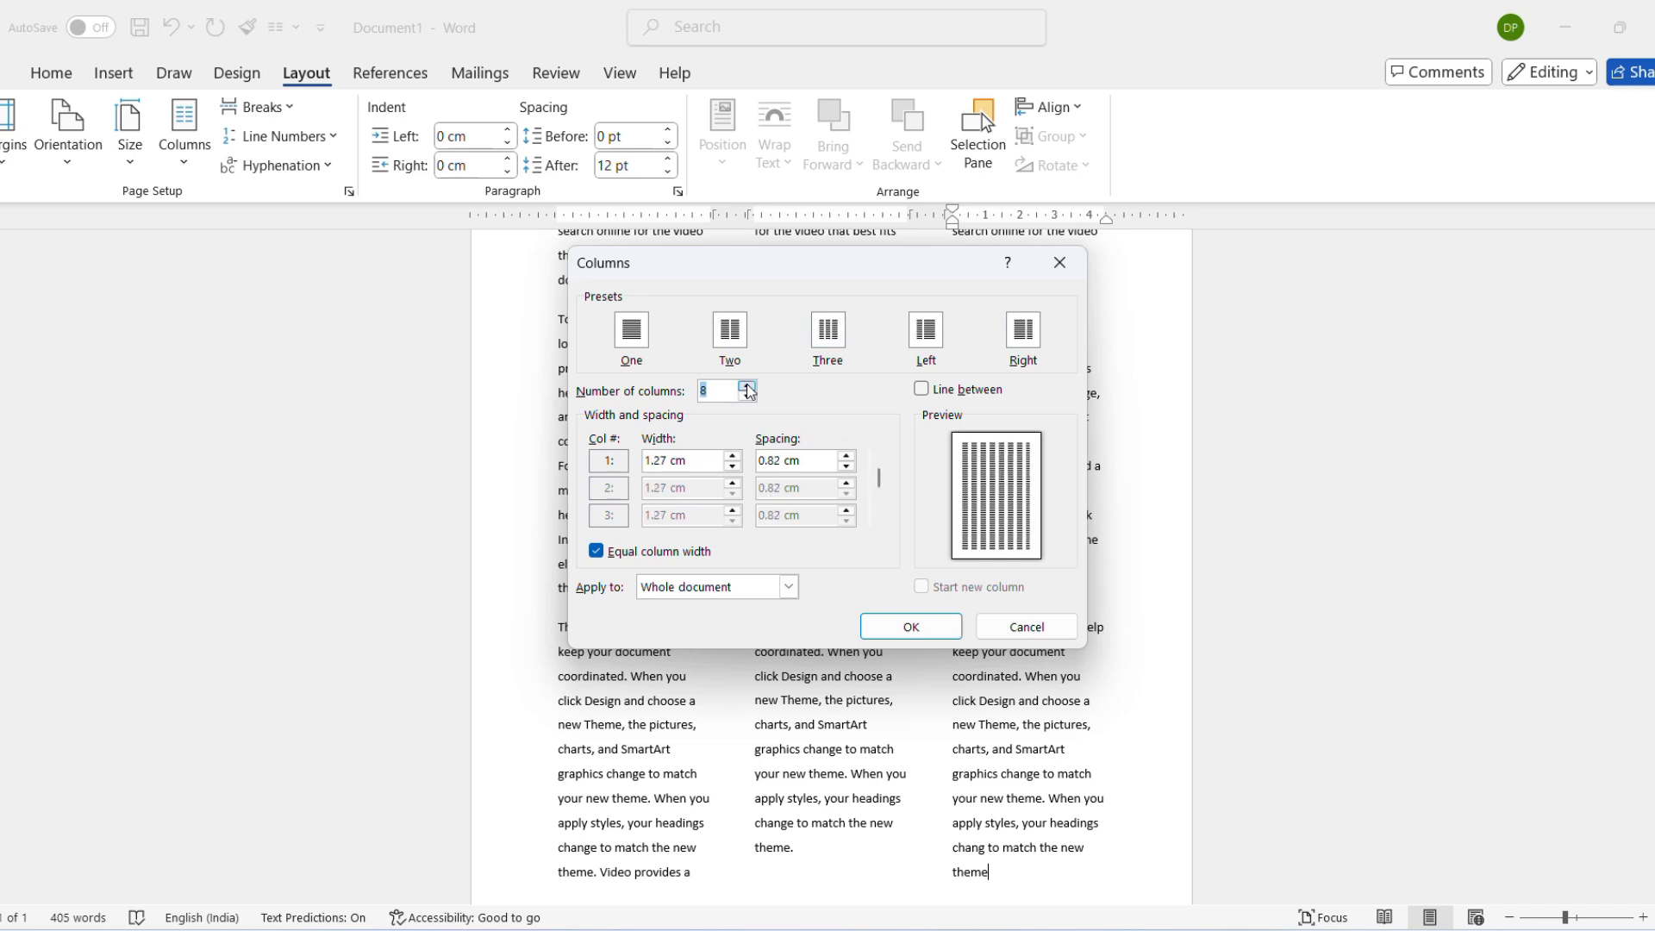
click(907, 627)
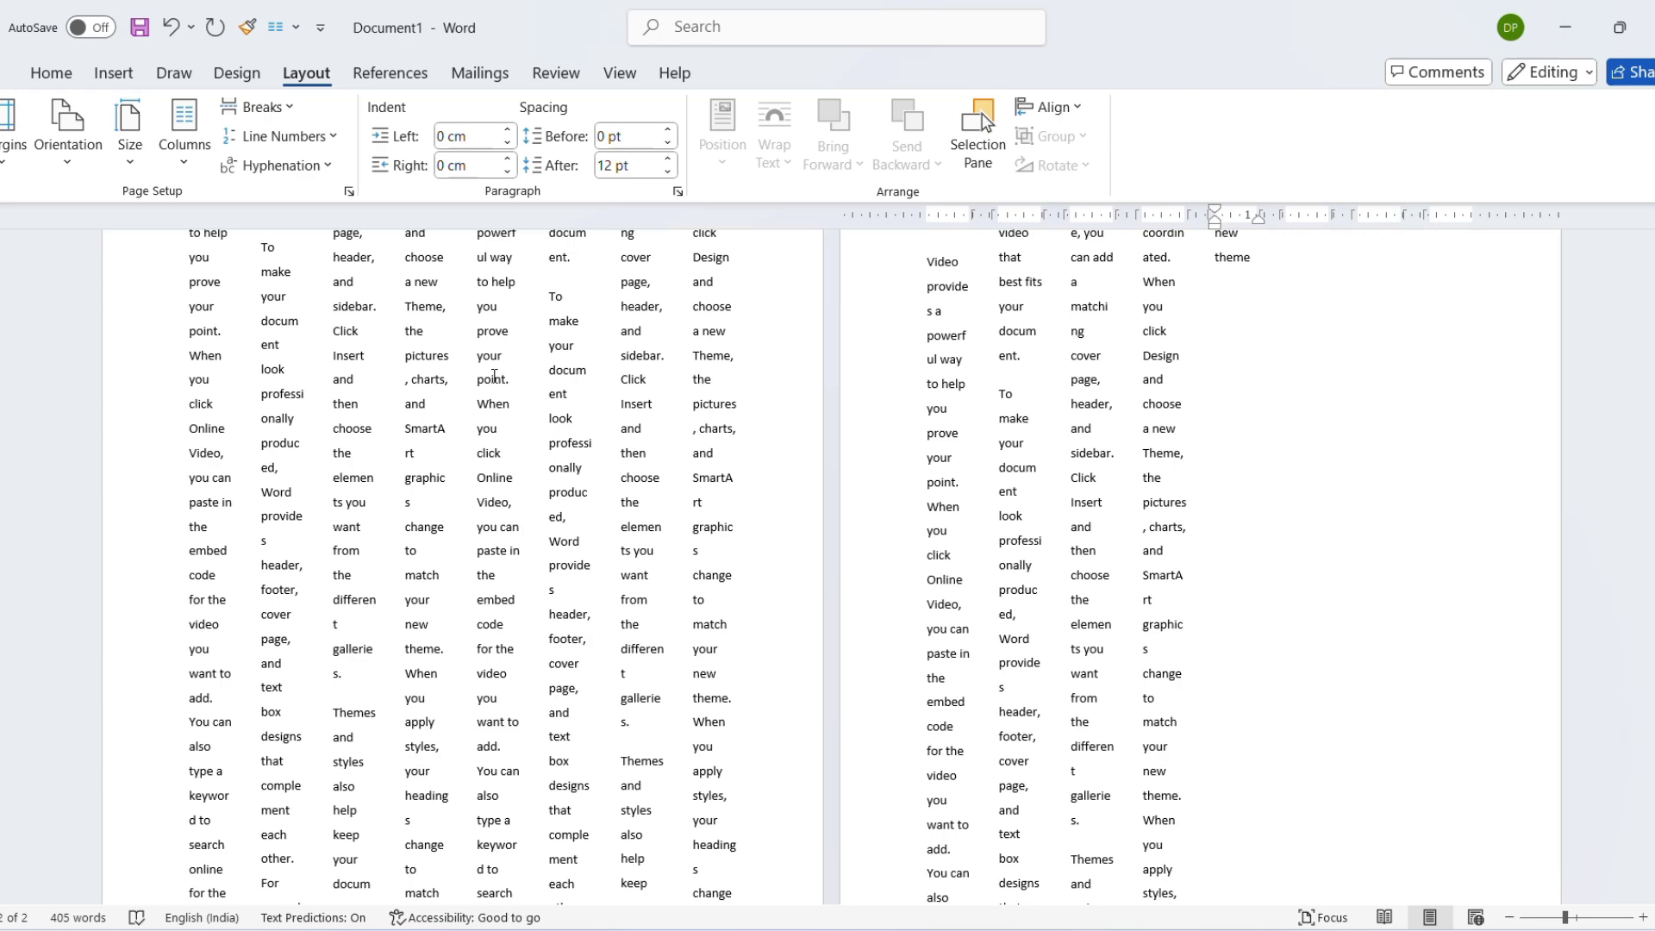
- Undo the eight-column and three-column layouts and the second pasted copy, back to the two-column document
key(ctrl+z)
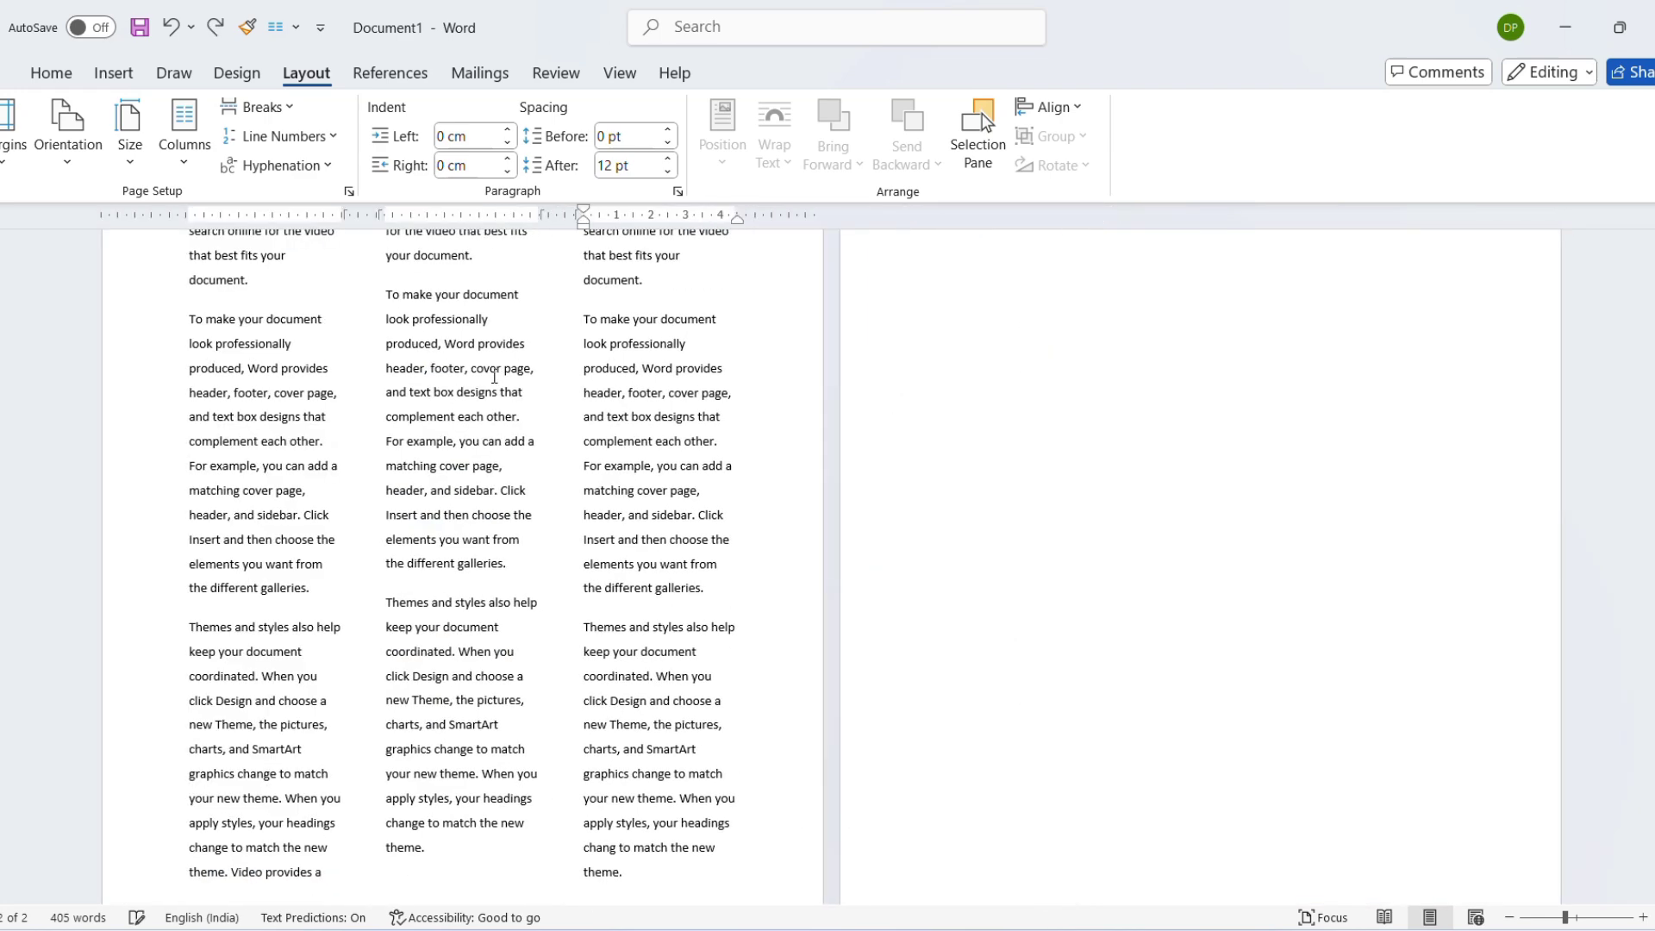
key(ctrl+z)
key(ctrl+z)
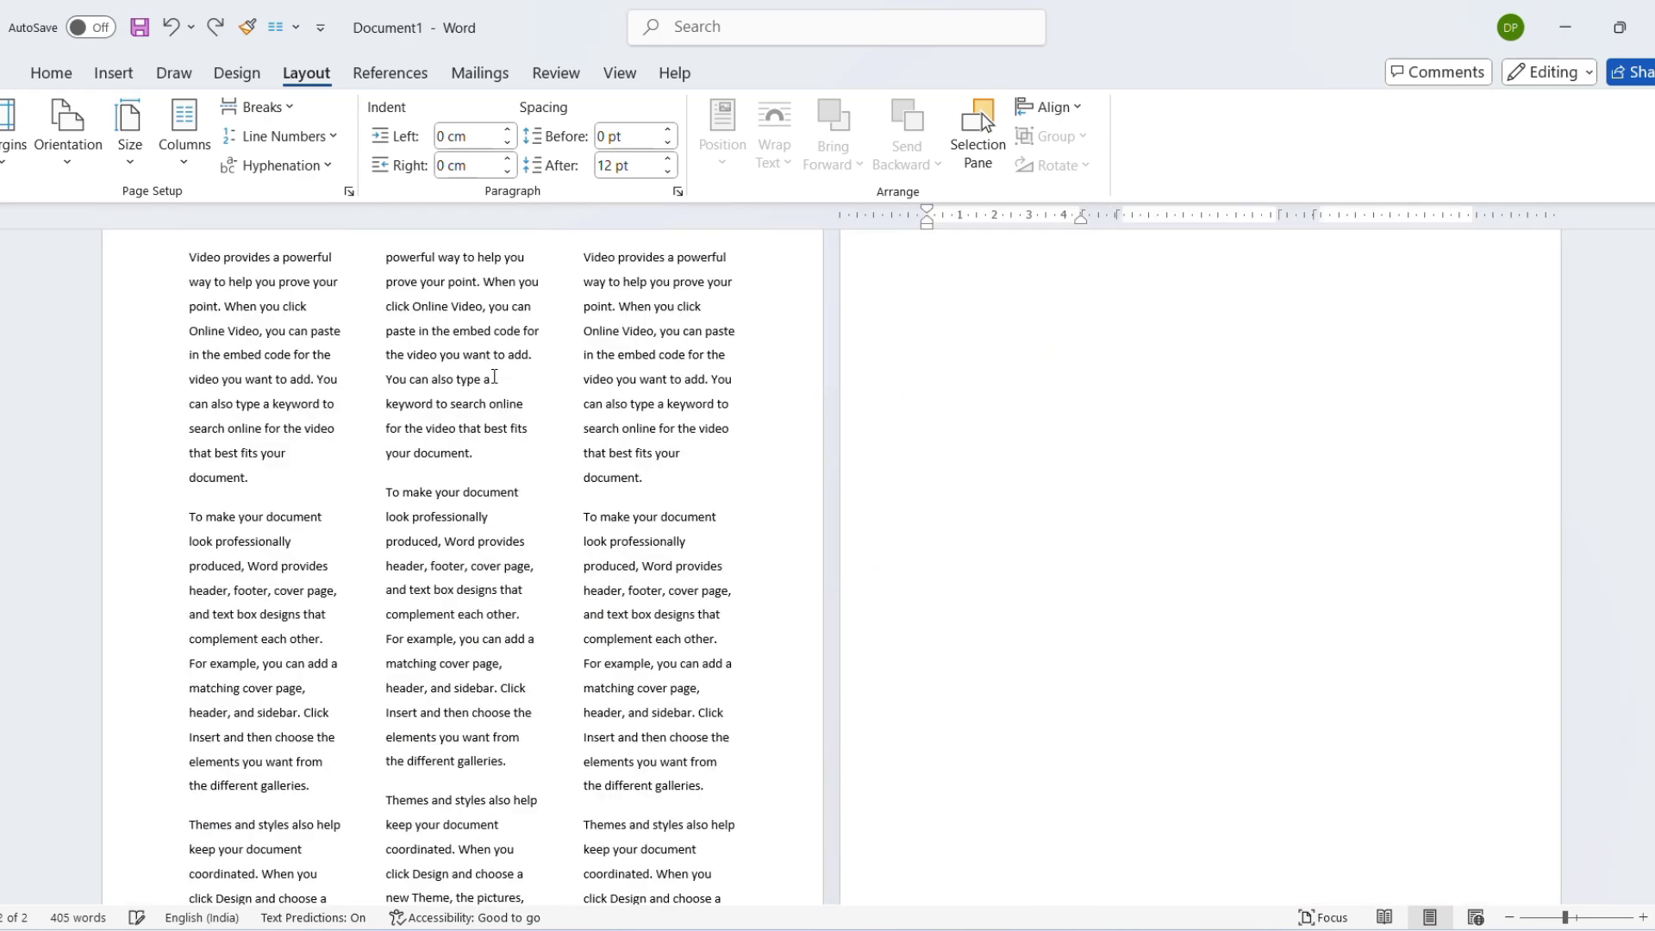
key(ctrl+z)
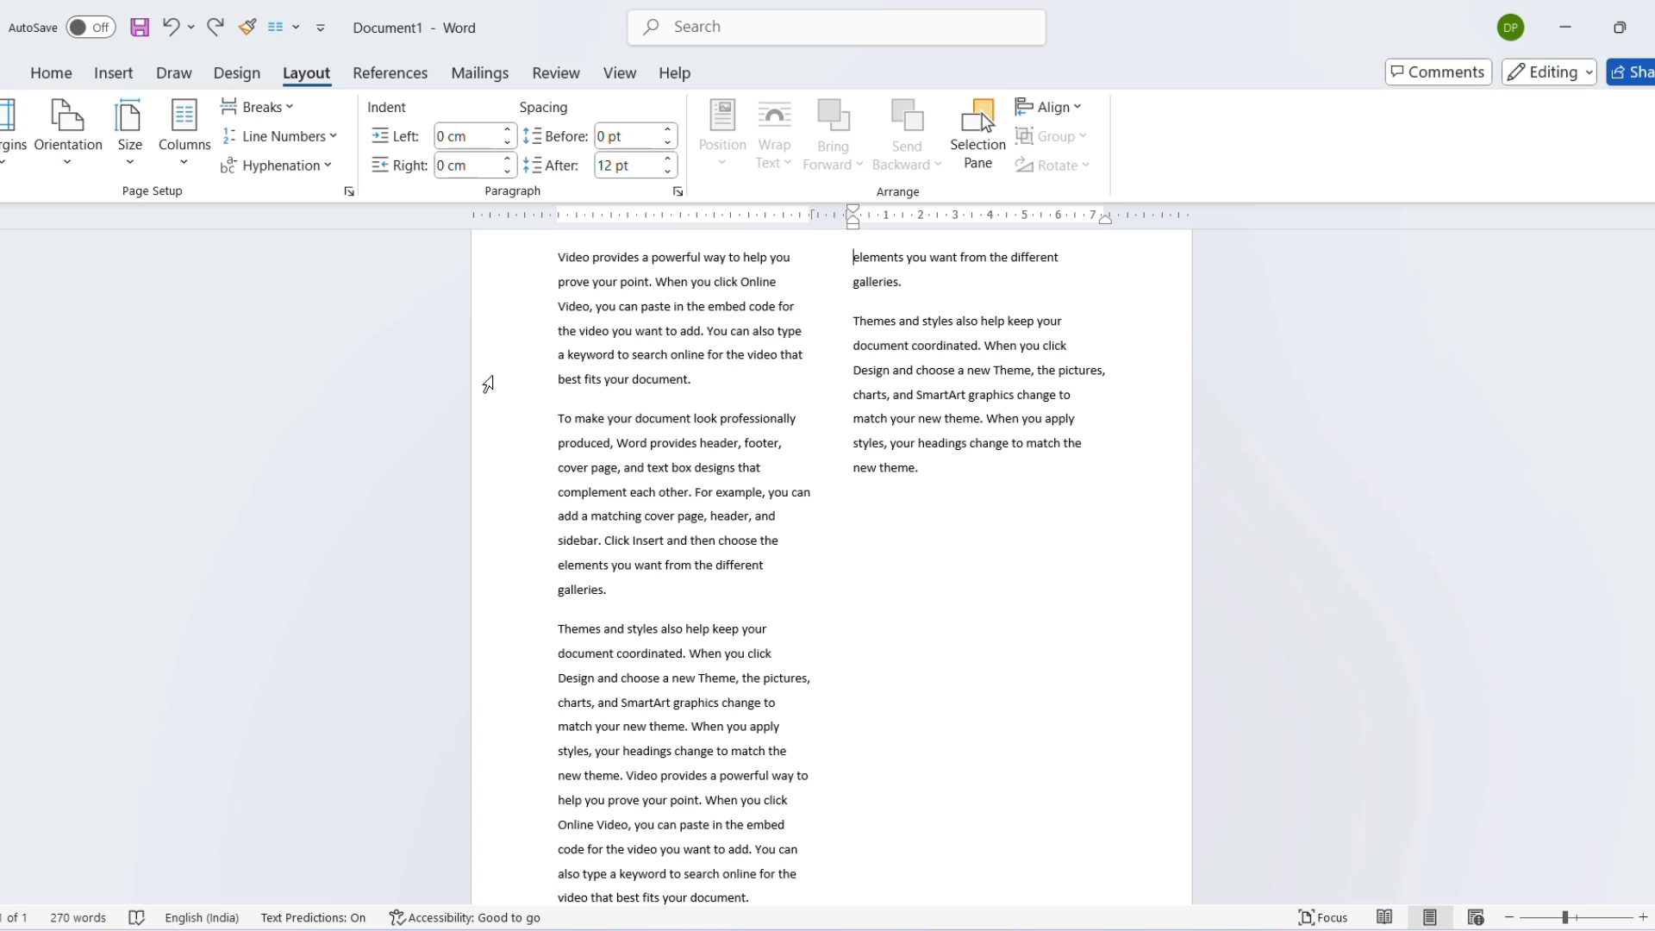
- Insert a page break at the end of the first paragraph, and undo it
click(295, 106)
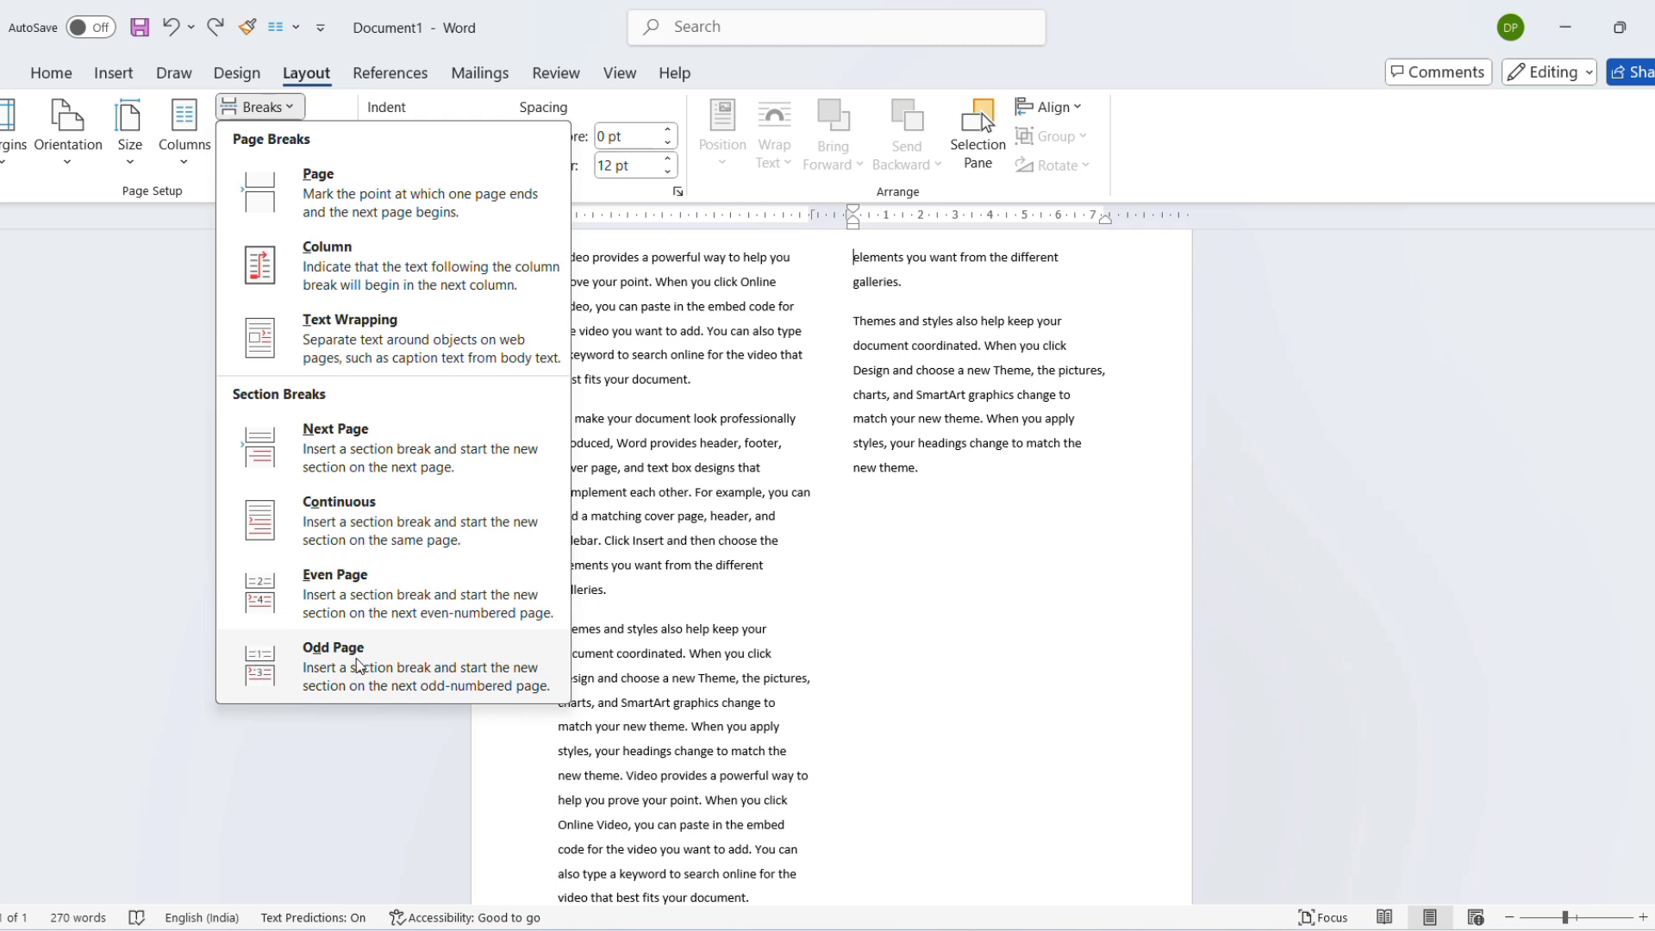
click(705, 379)
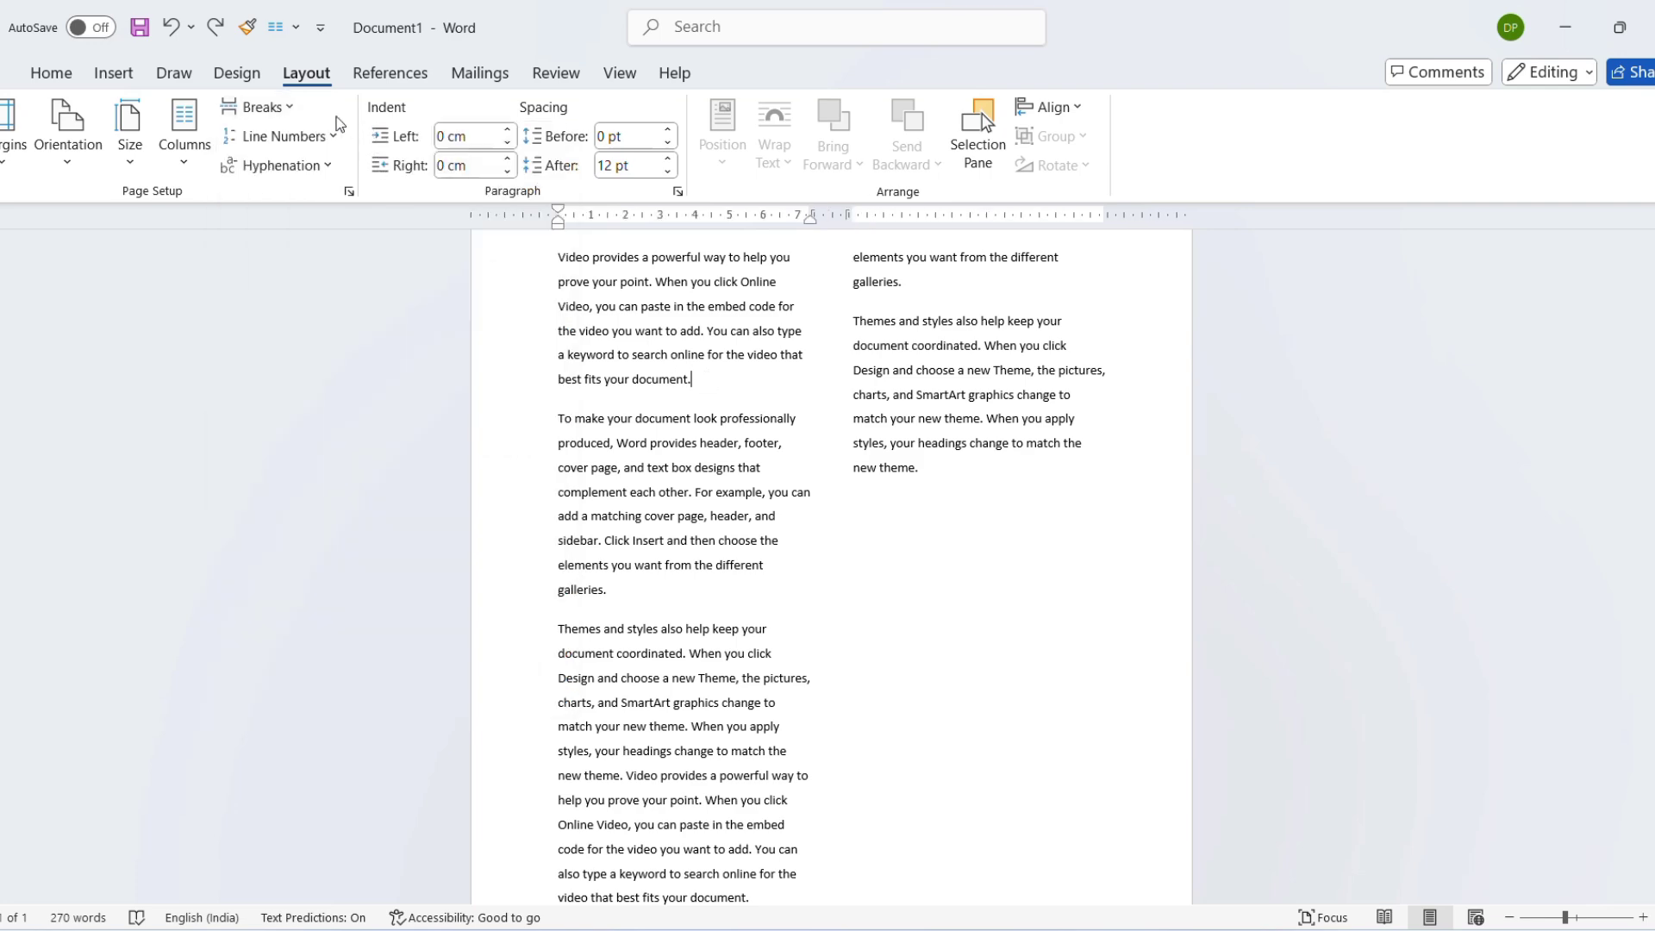
click(297, 112)
click(308, 186)
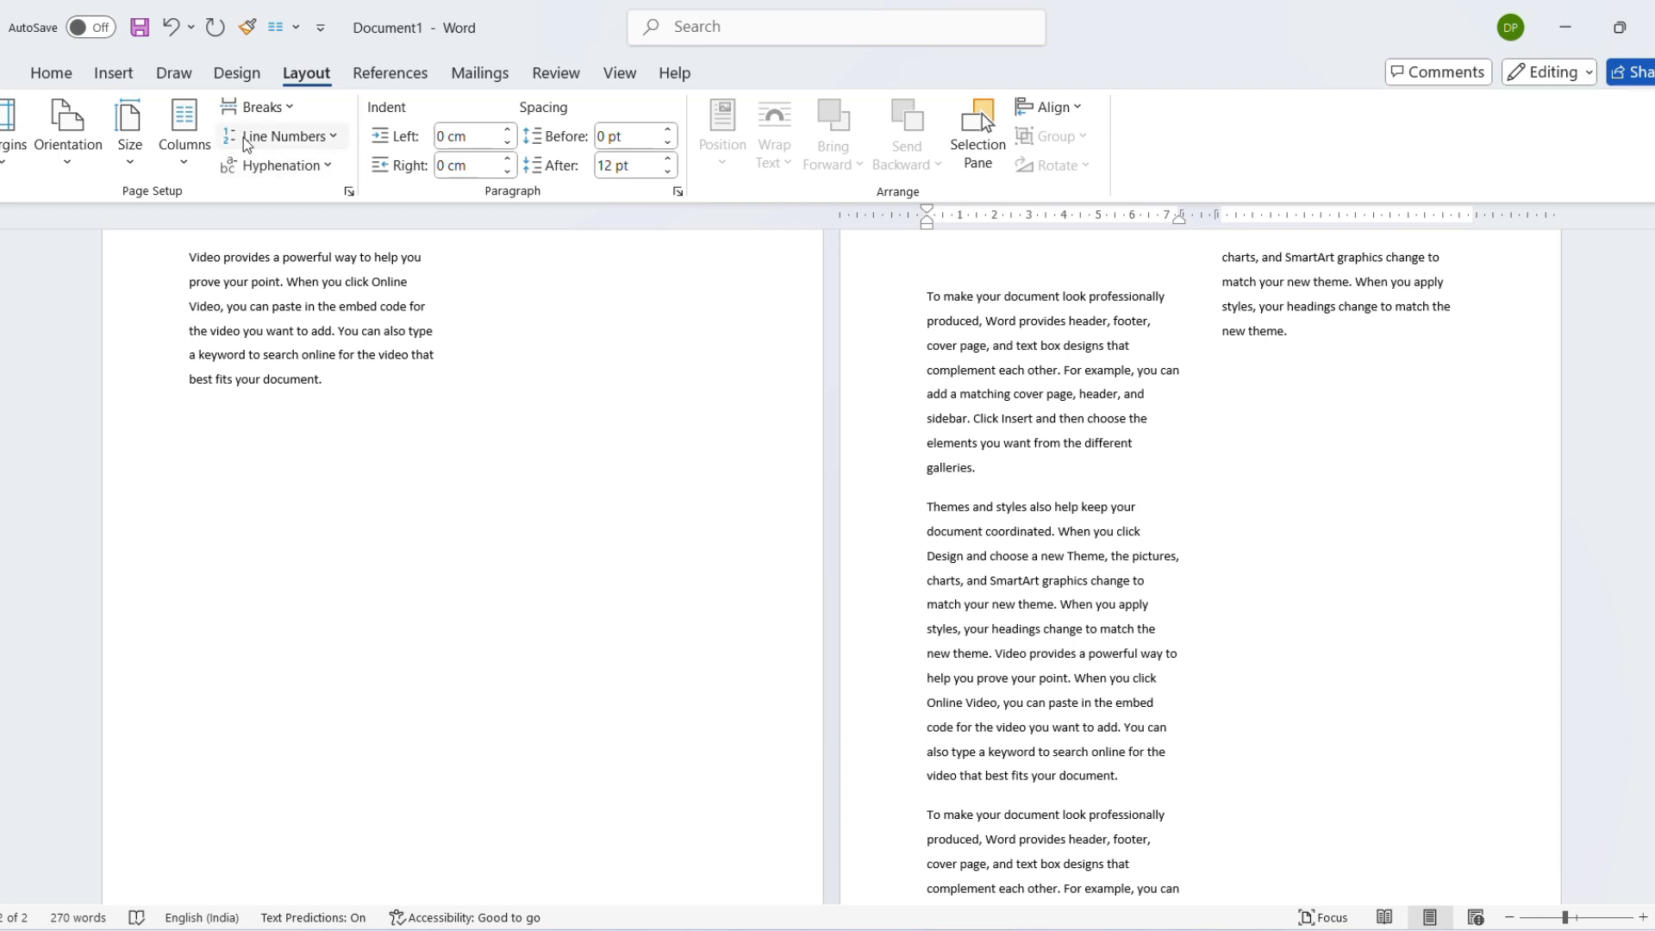
key(ctrl+z)
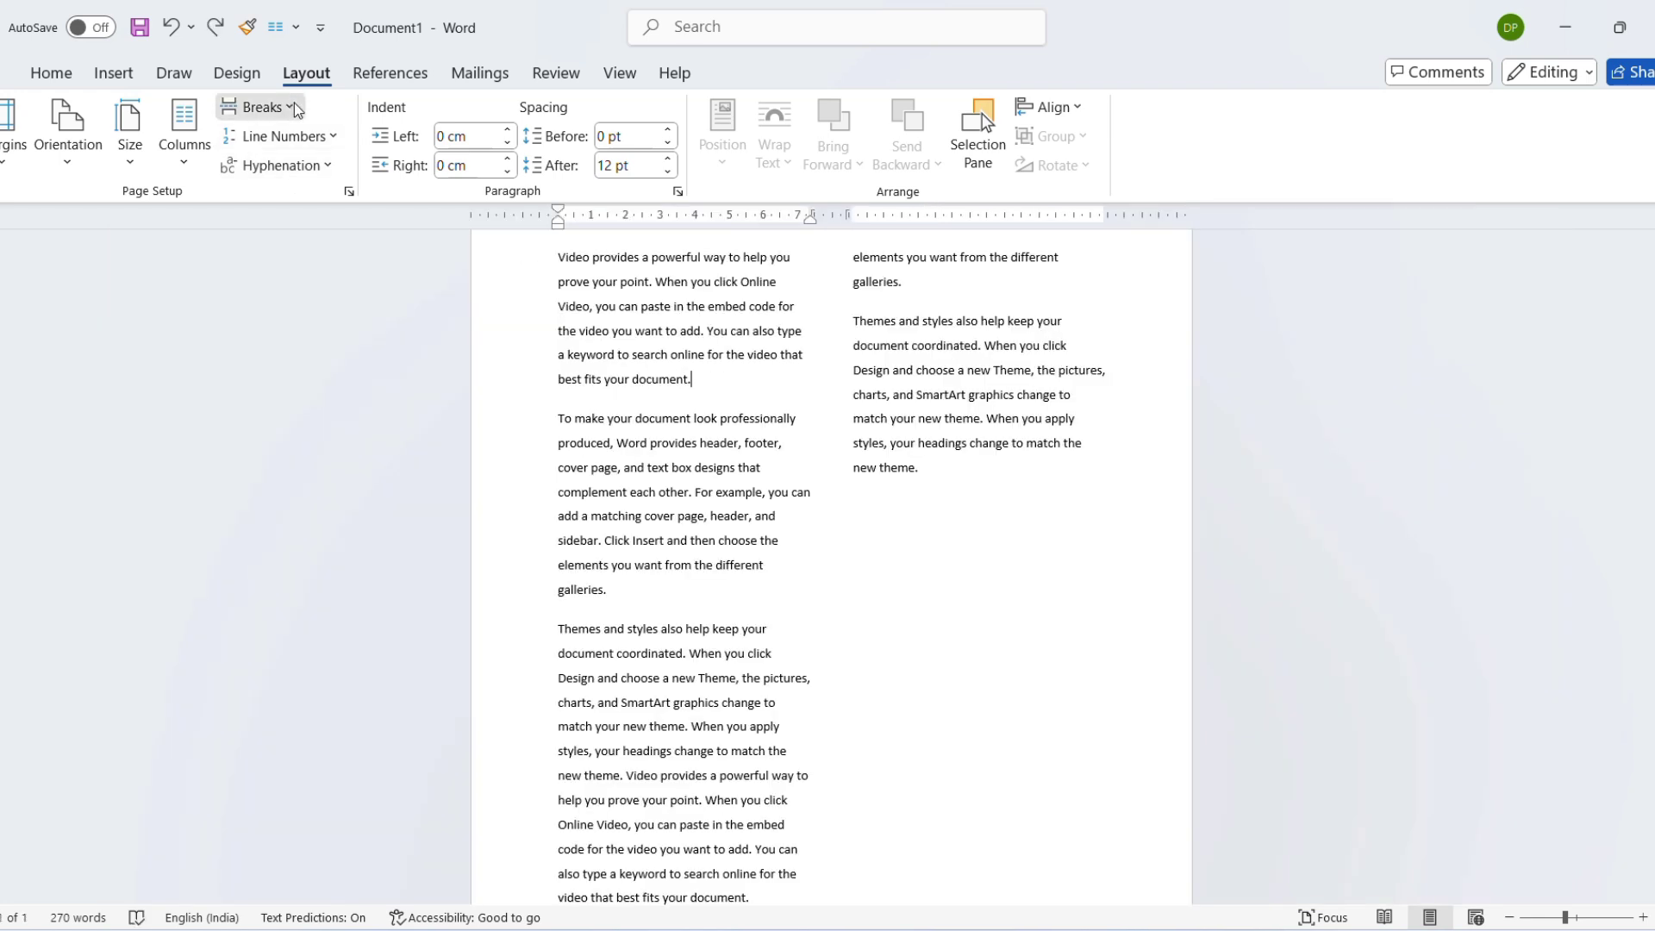
- Insert a column break at the end of the first paragraph, and undo it
click(293, 103)
click(323, 256)
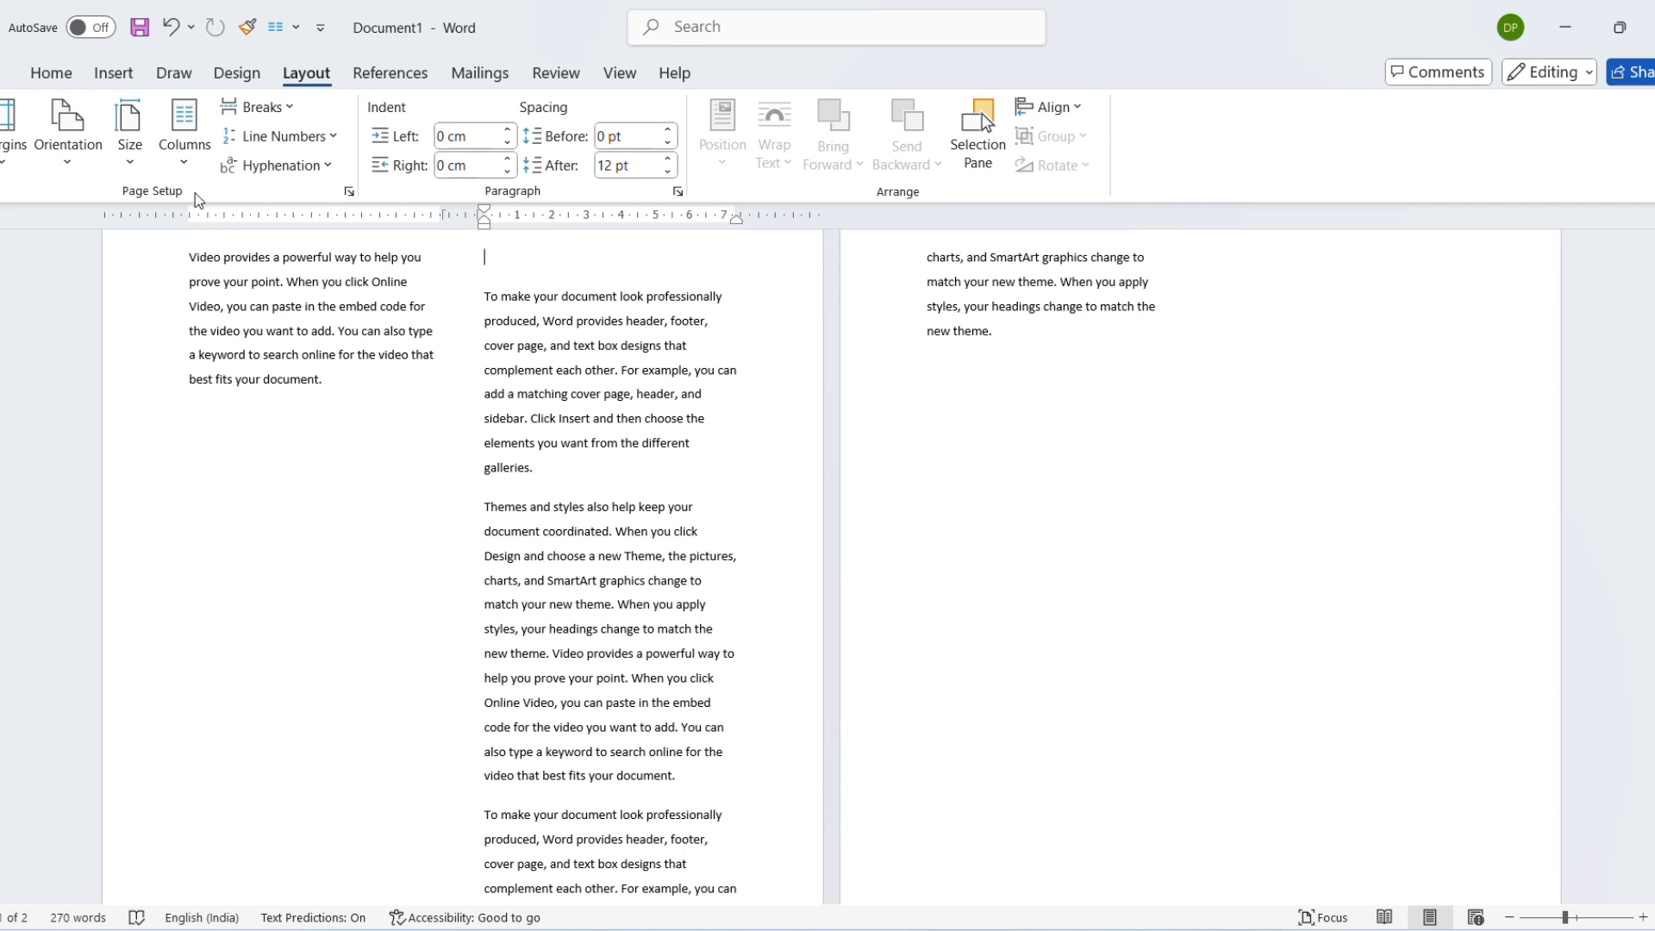
click(170, 33)
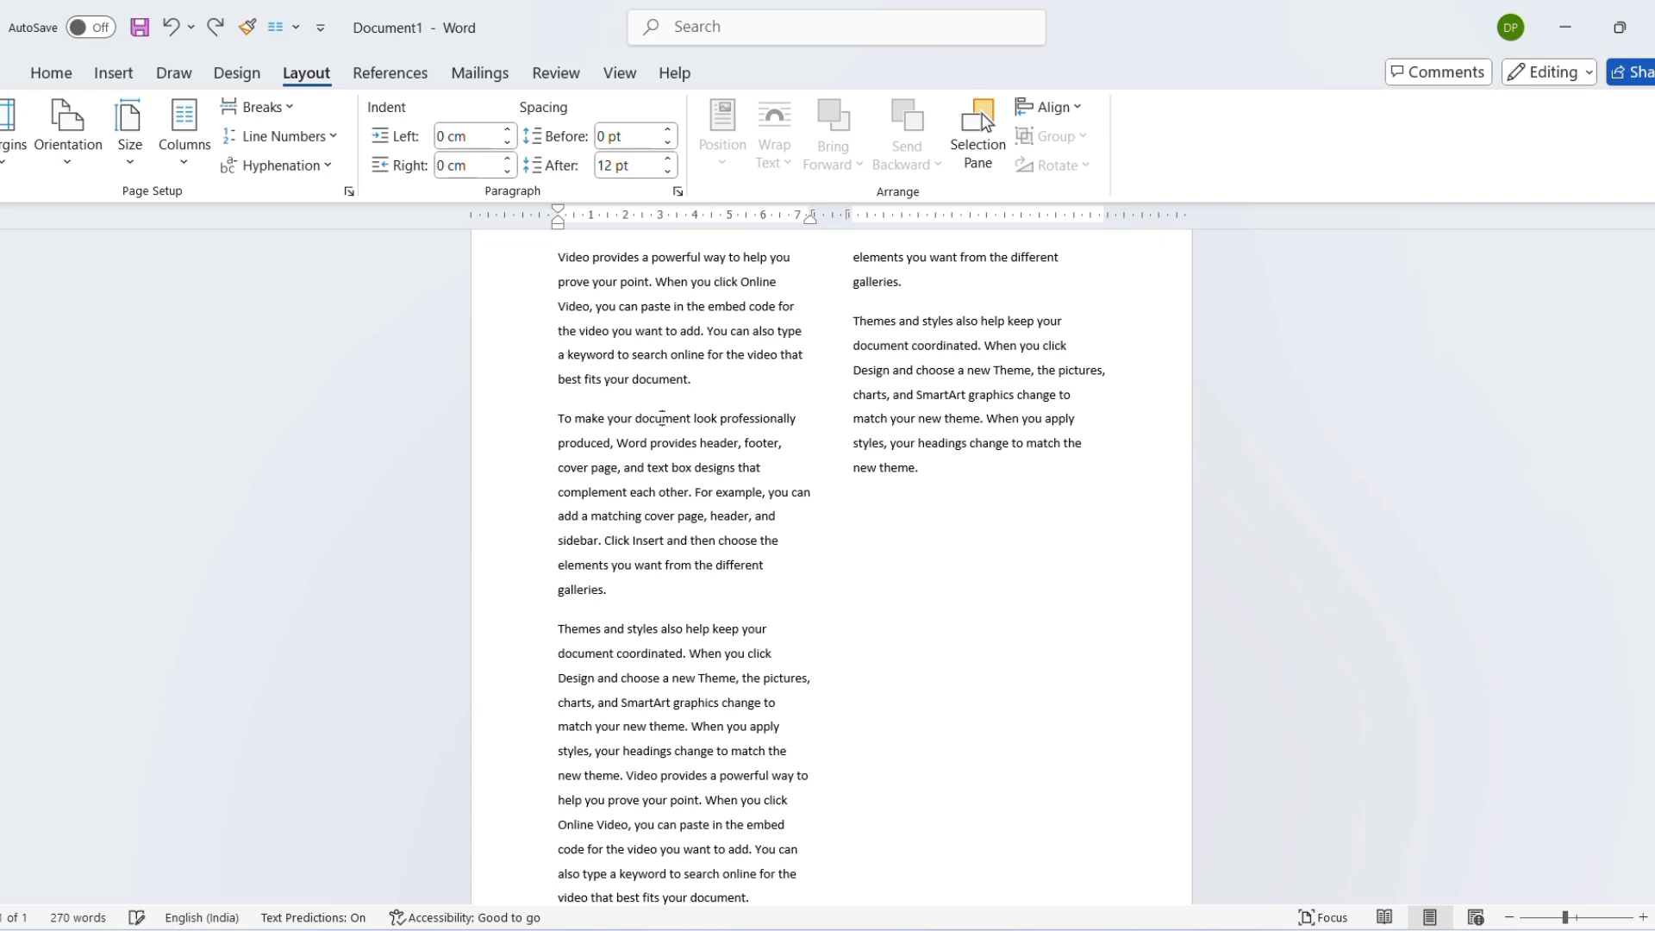
- Insert a text wrapping break before the "r" of "your" in the second paragraph, and undo it
click(629, 419)
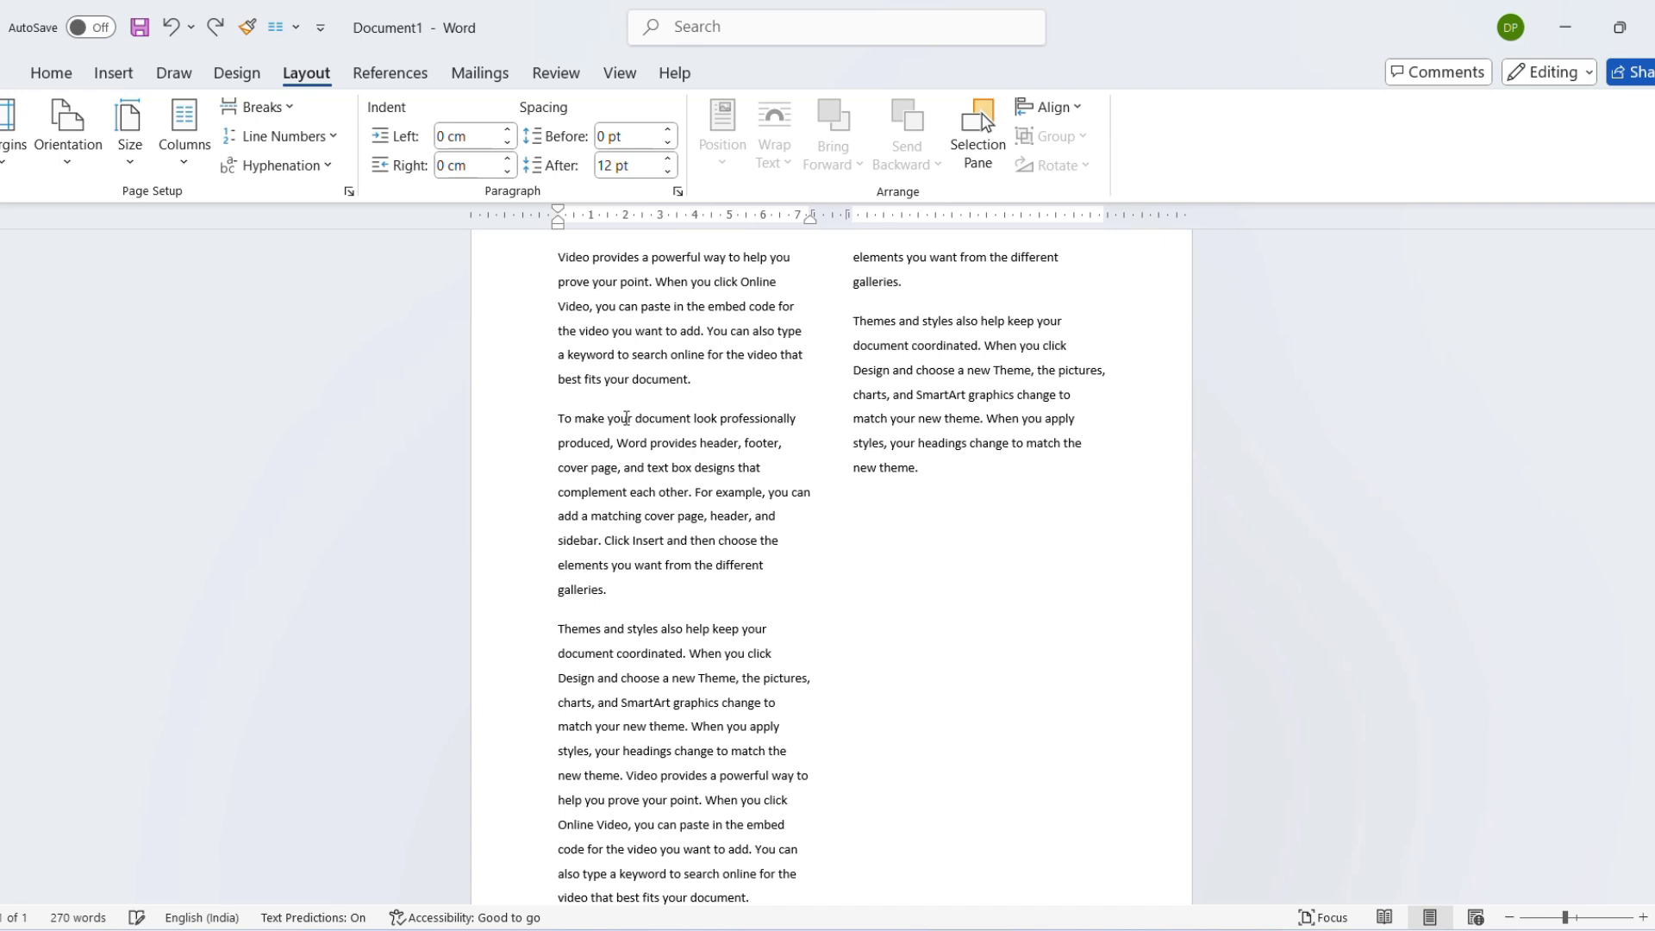
click(291, 116)
click(362, 332)
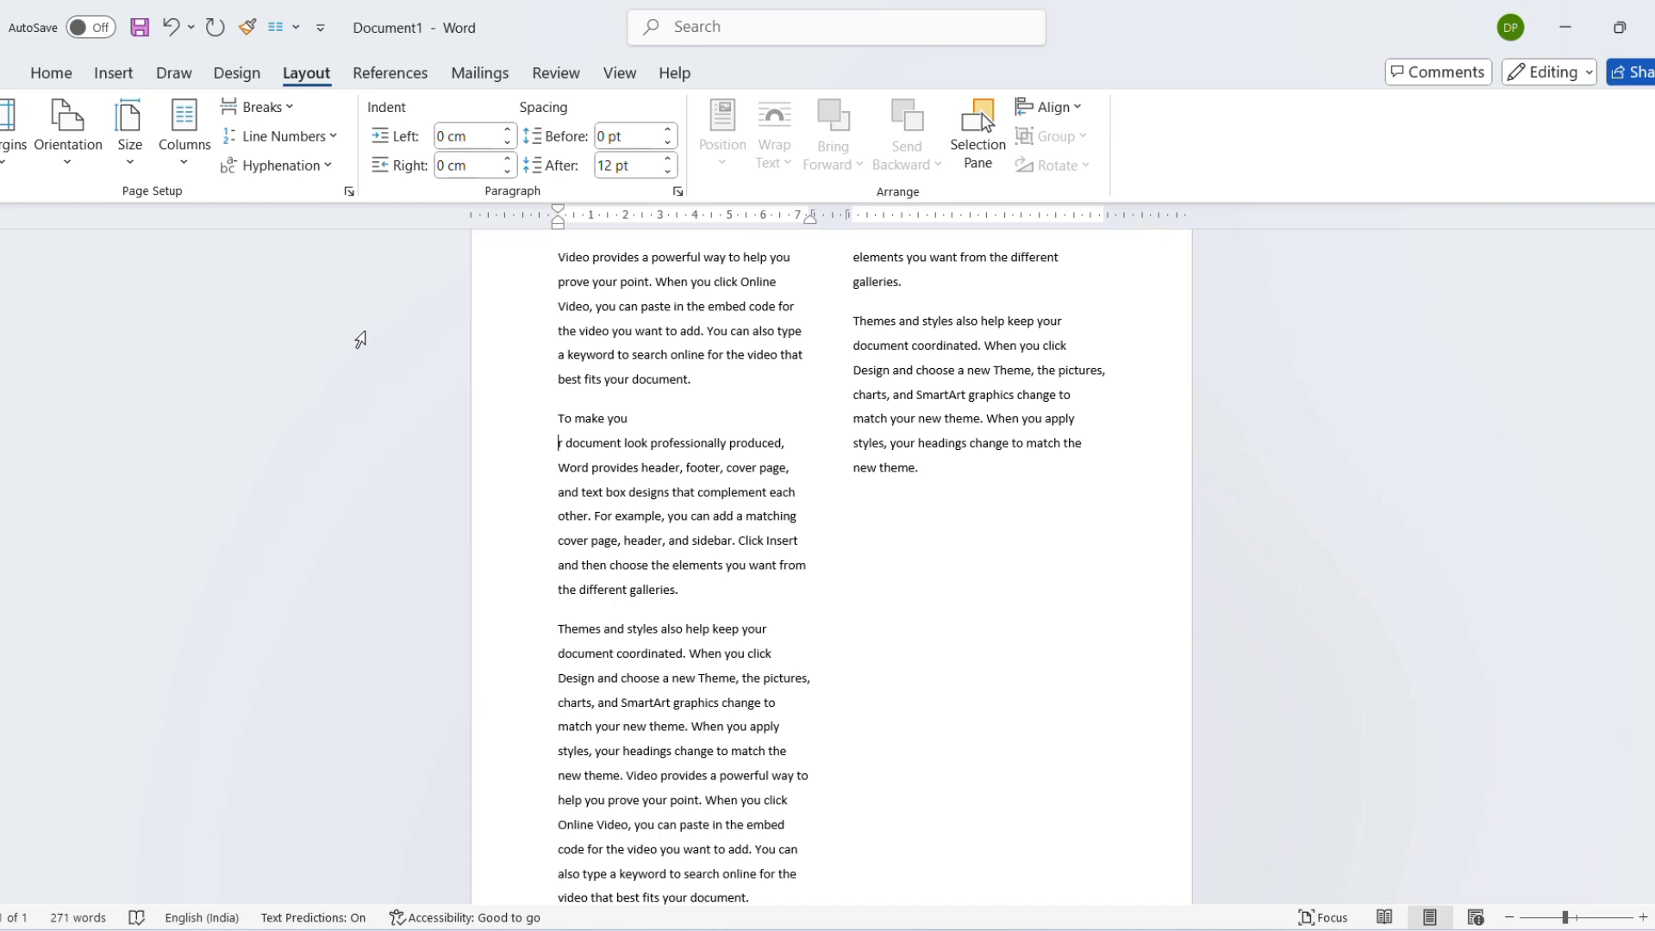
key(ctrl+z)
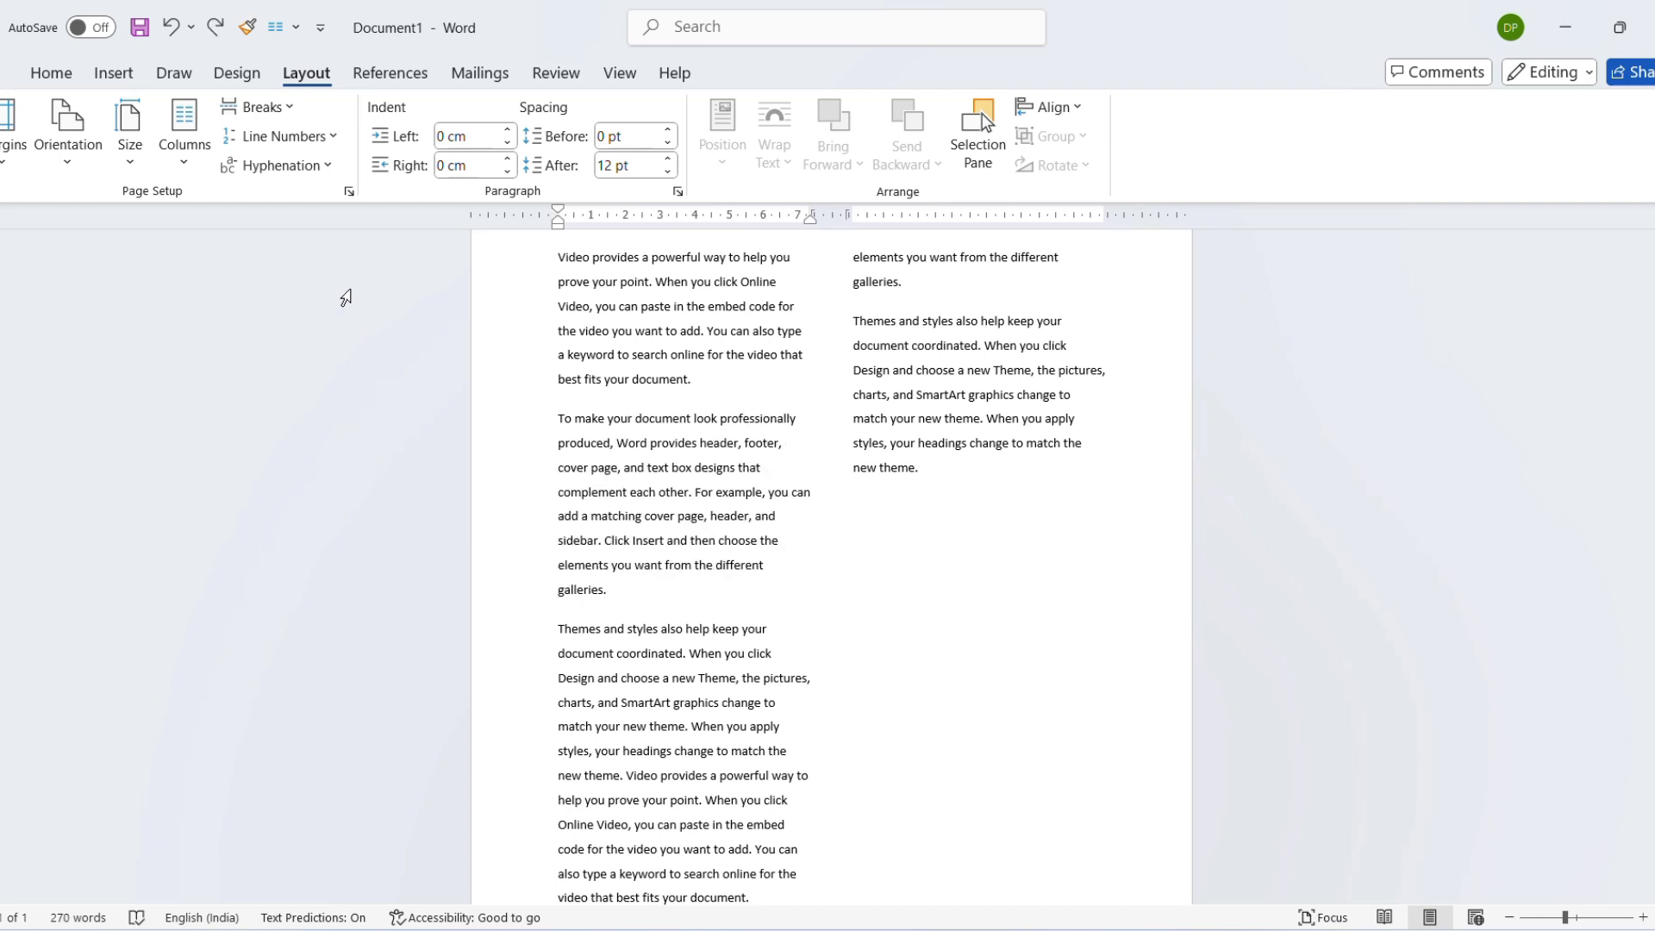
- Insert an even page section break inside the word "your" in the second paragraph, and undo it
click(293, 106)
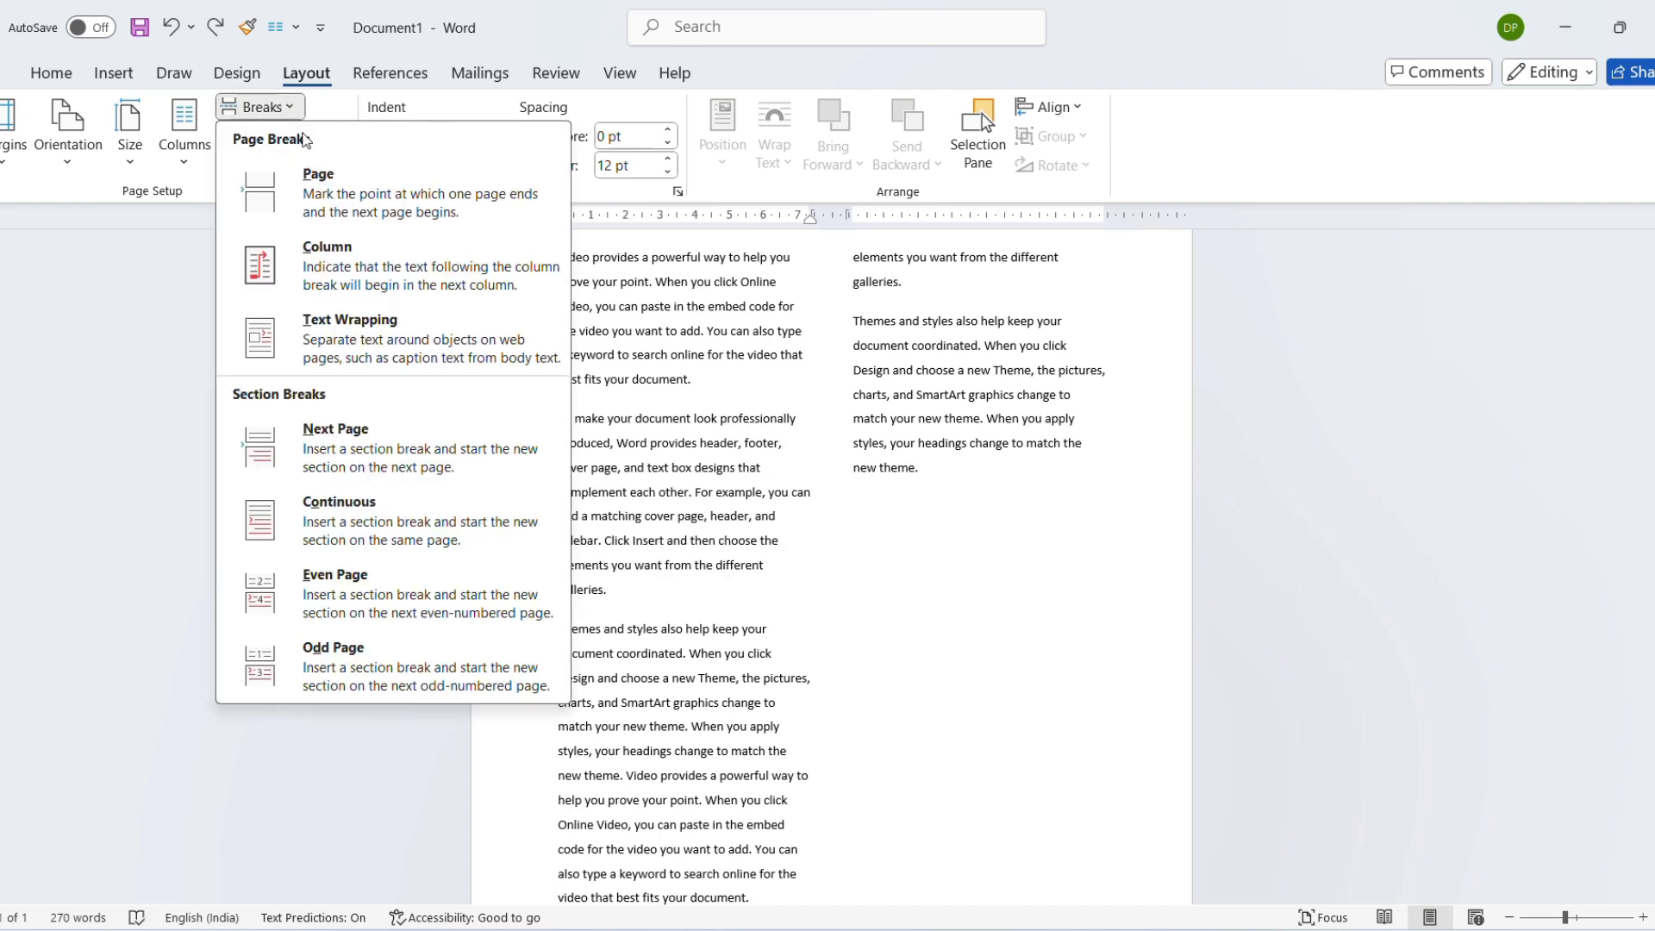
click(374, 596)
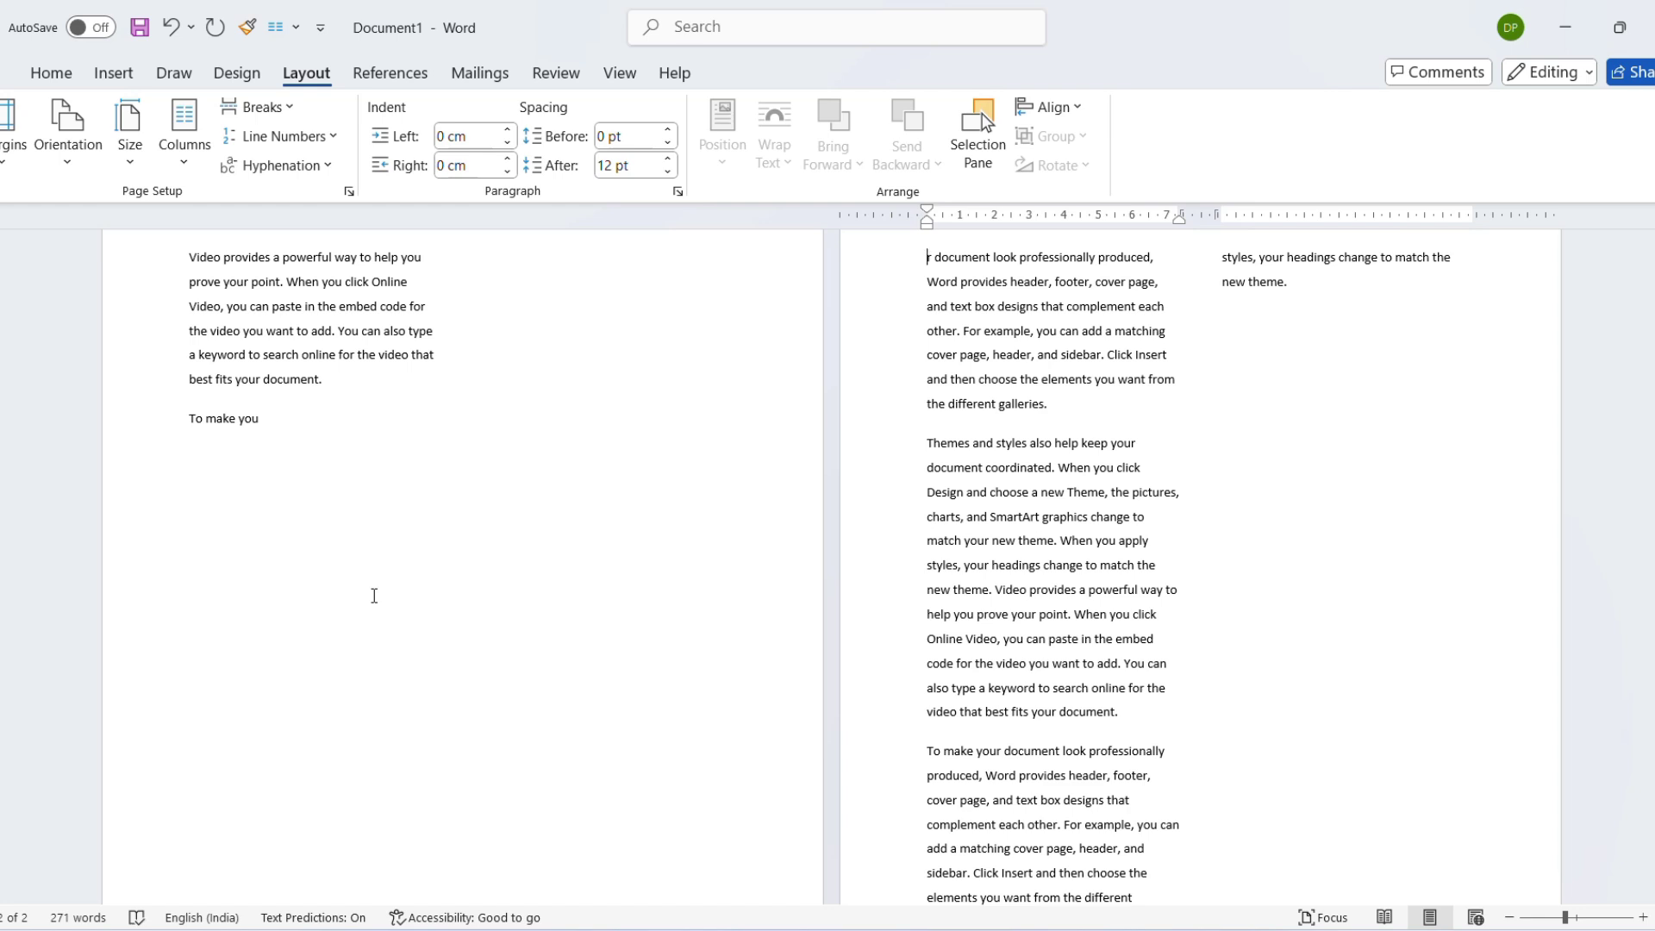
key(ctrl+z)
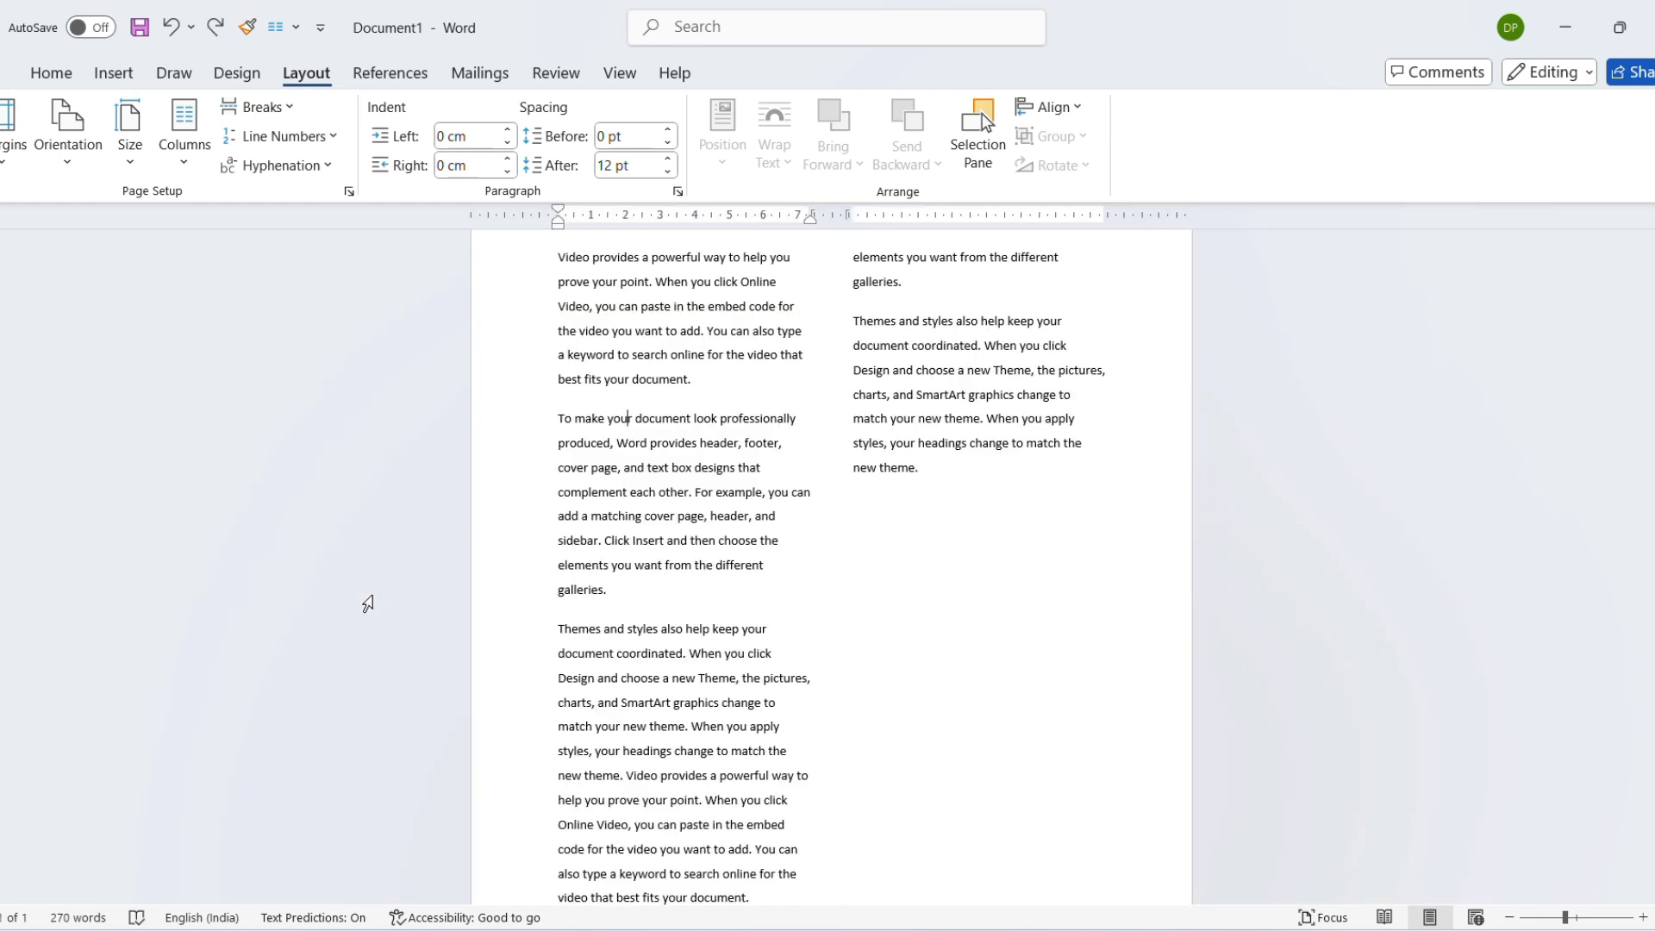
- Turn on continuous line numbering for the document
click(339, 139)
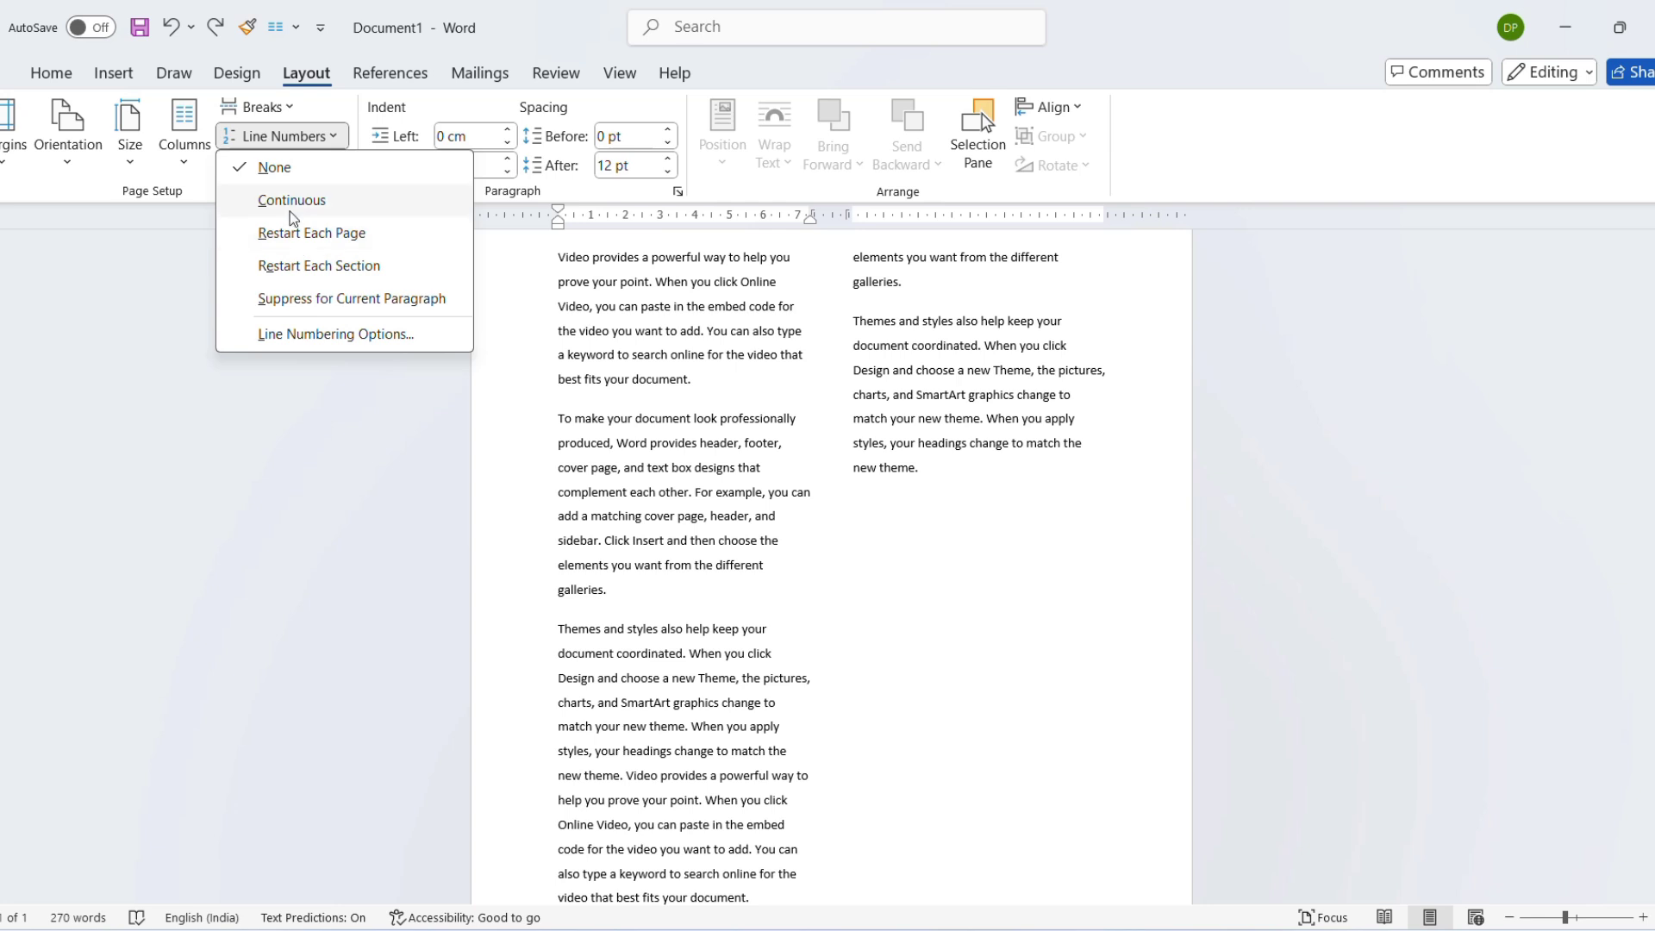
click(293, 201)
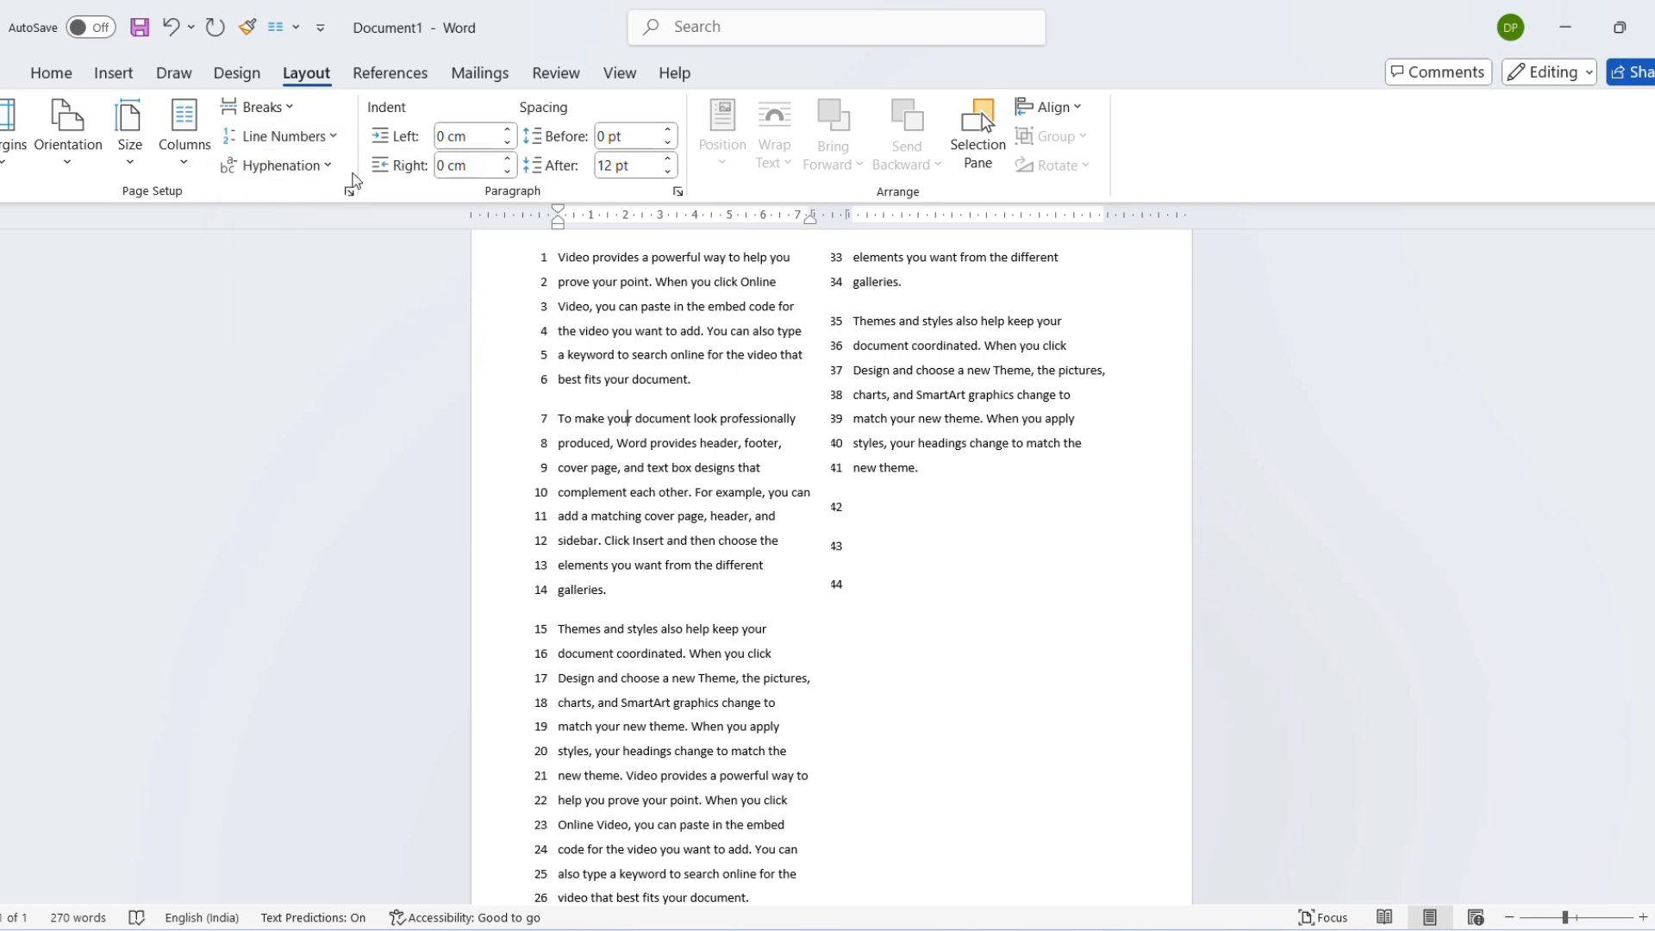
click(340, 137)
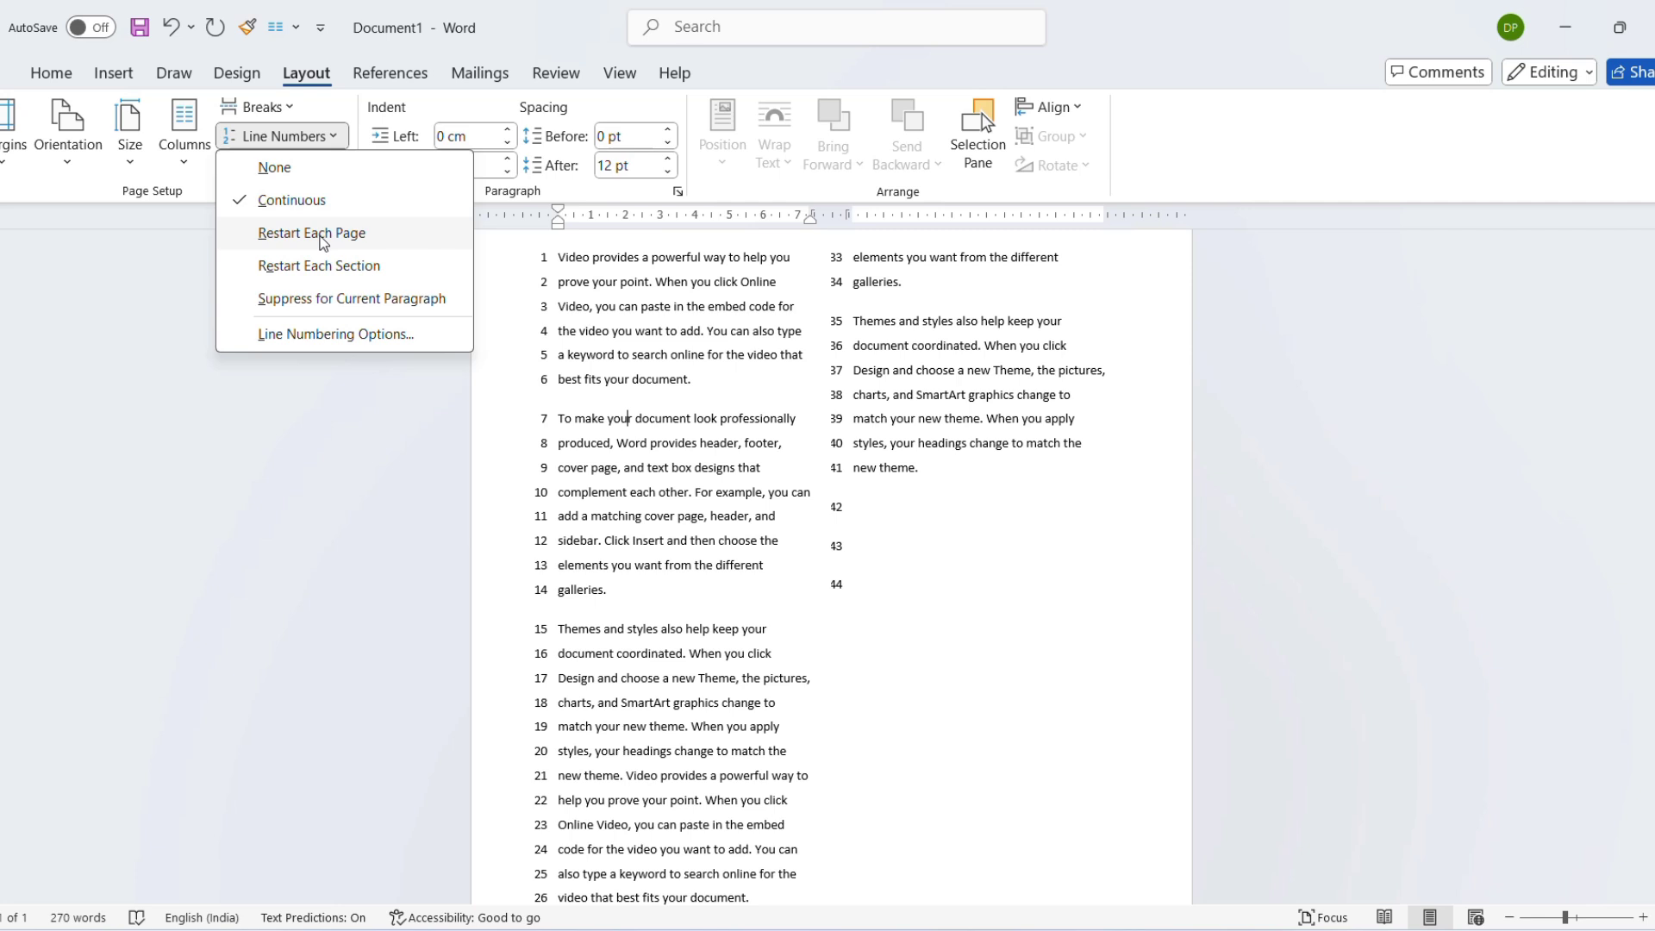
click(290, 138)
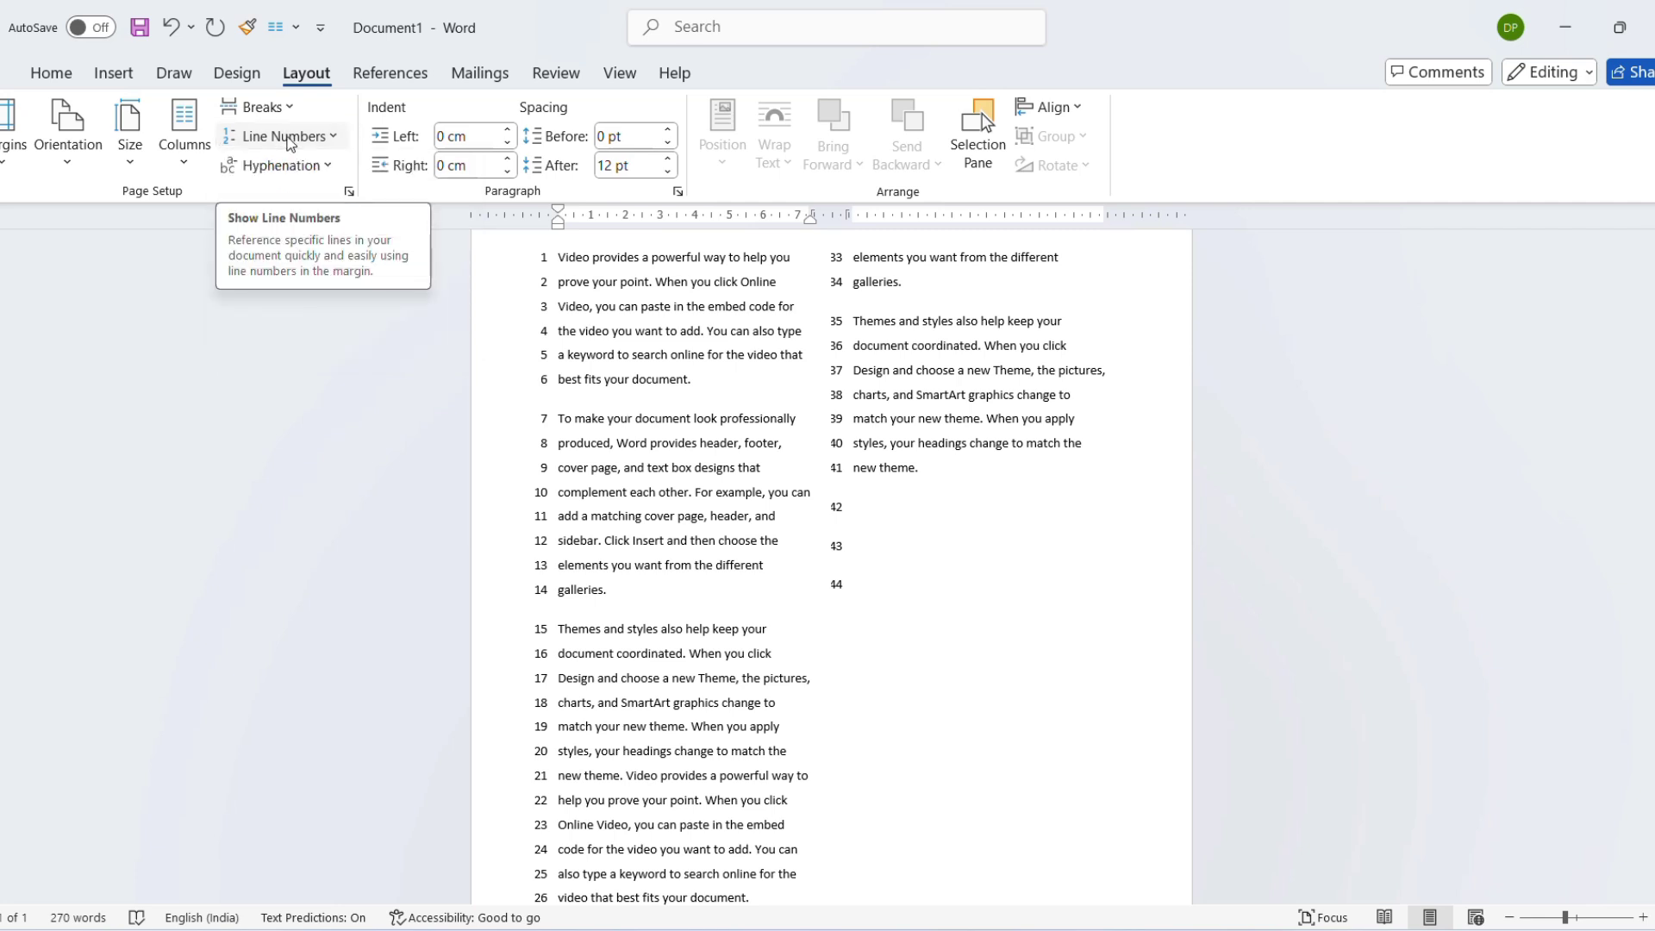
- Undo the line numbering, the remaining pasted copy and the two-column layout, back to the original single-column text
key(ctrl+z)
key(ctrl+z)
key(ctrl+z)
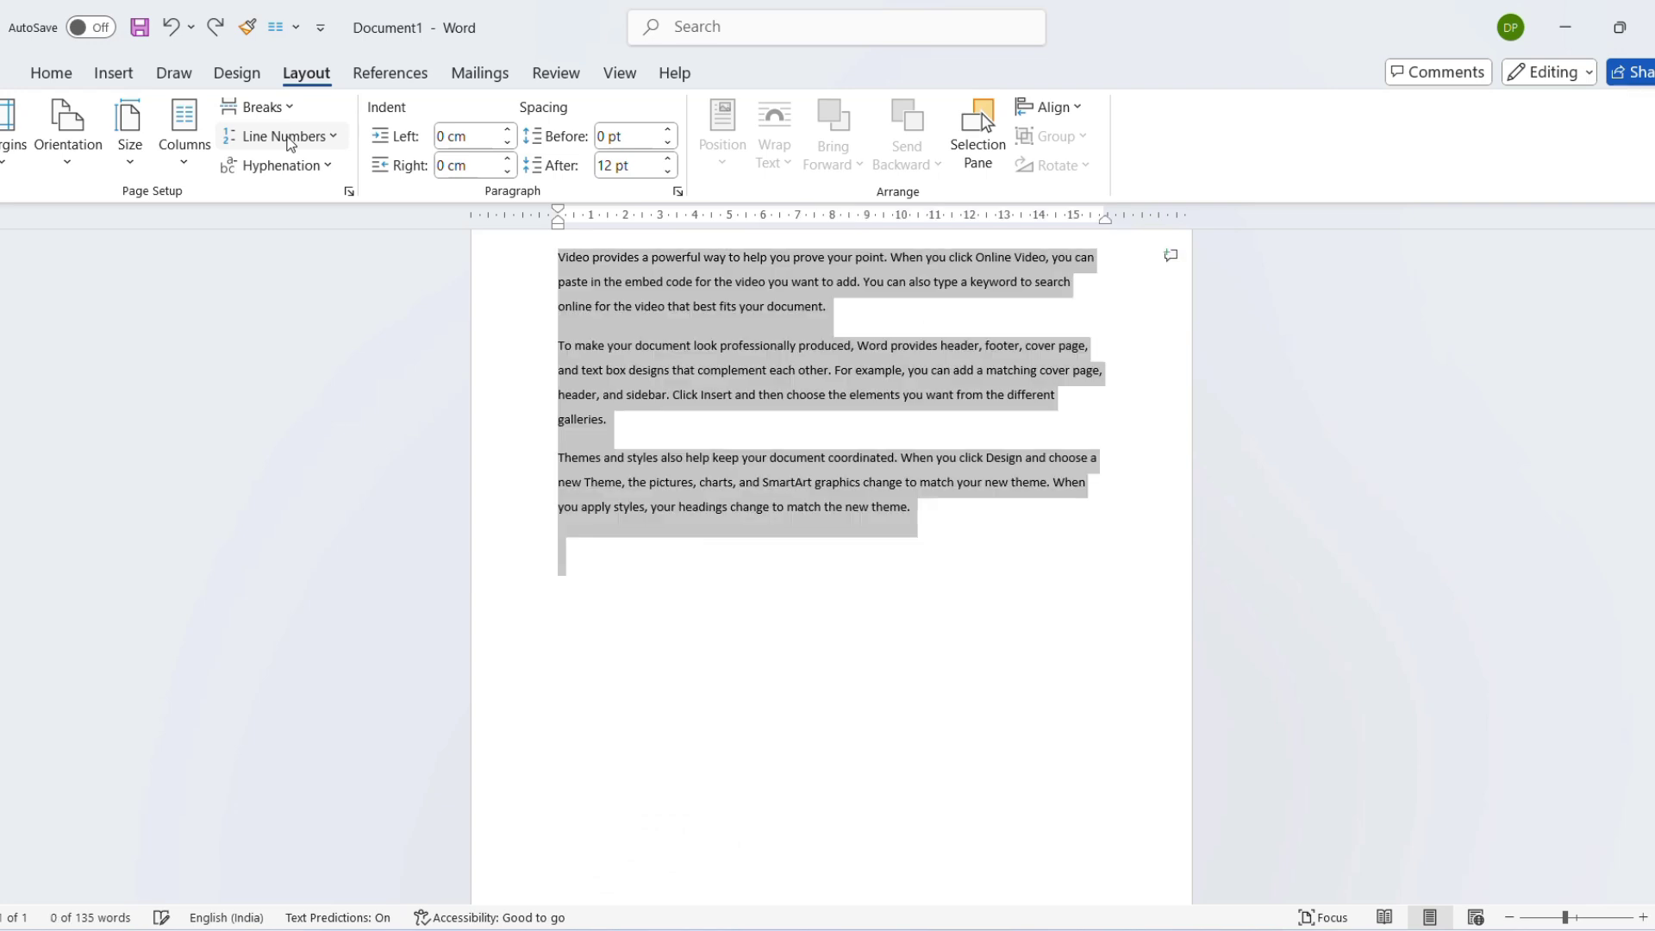
- Insert a hyphen inside the word "page" in the first line of the second paragraph, and undo it
scroll(647, 314, up, 8)
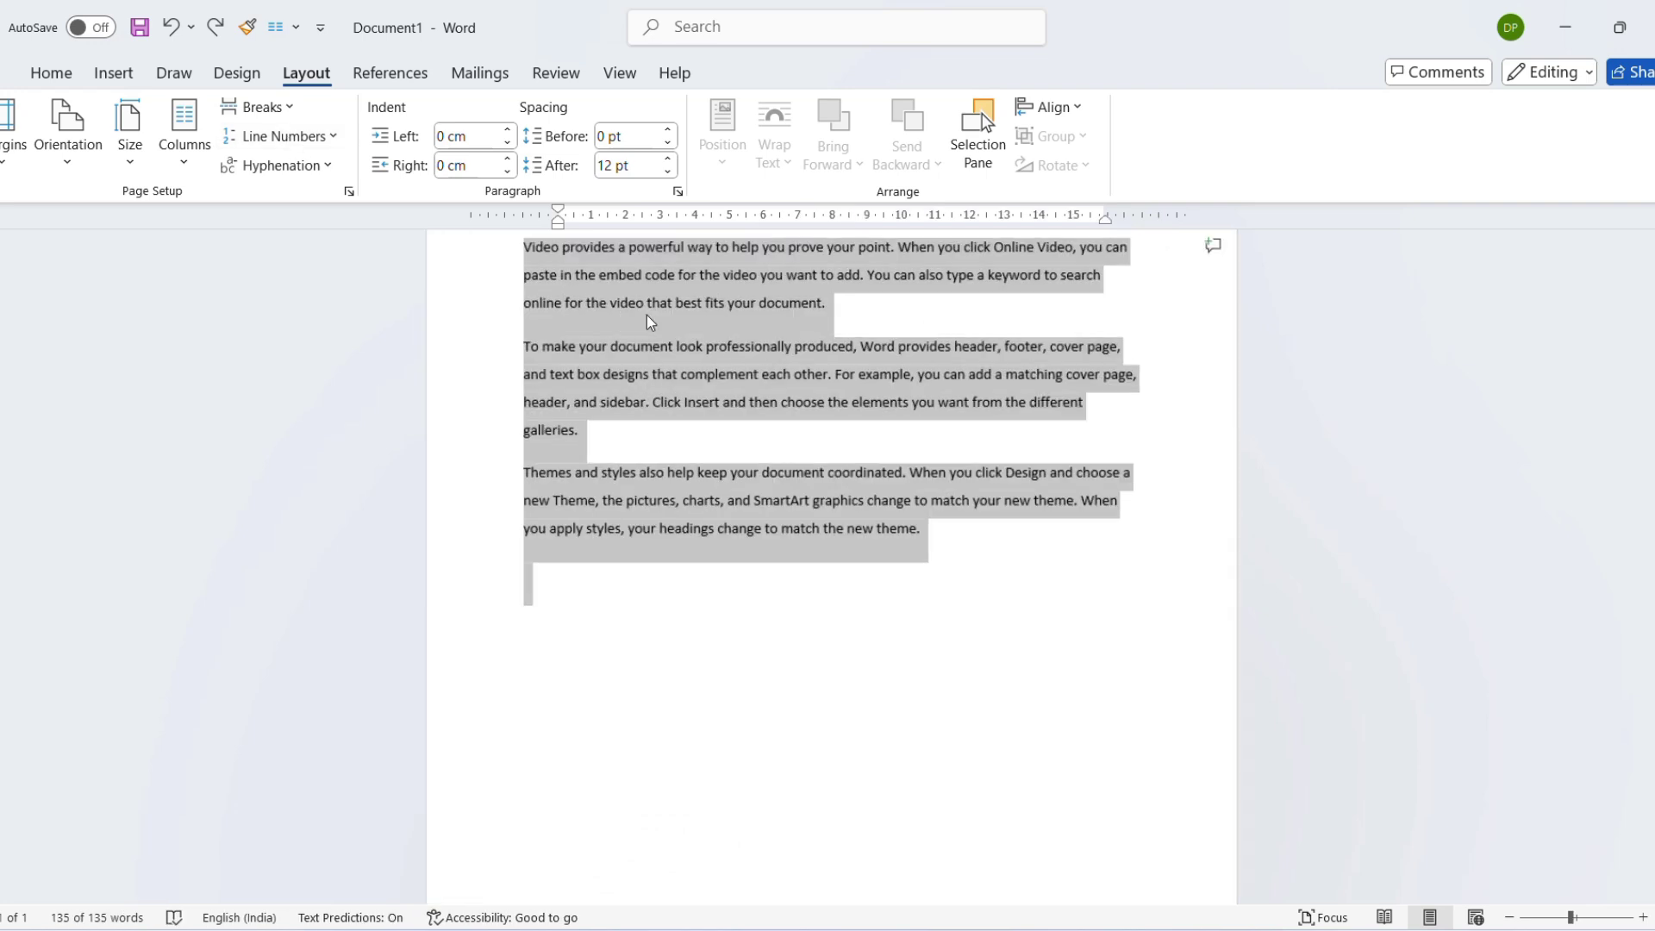
scroll(951, 442, up, 3)
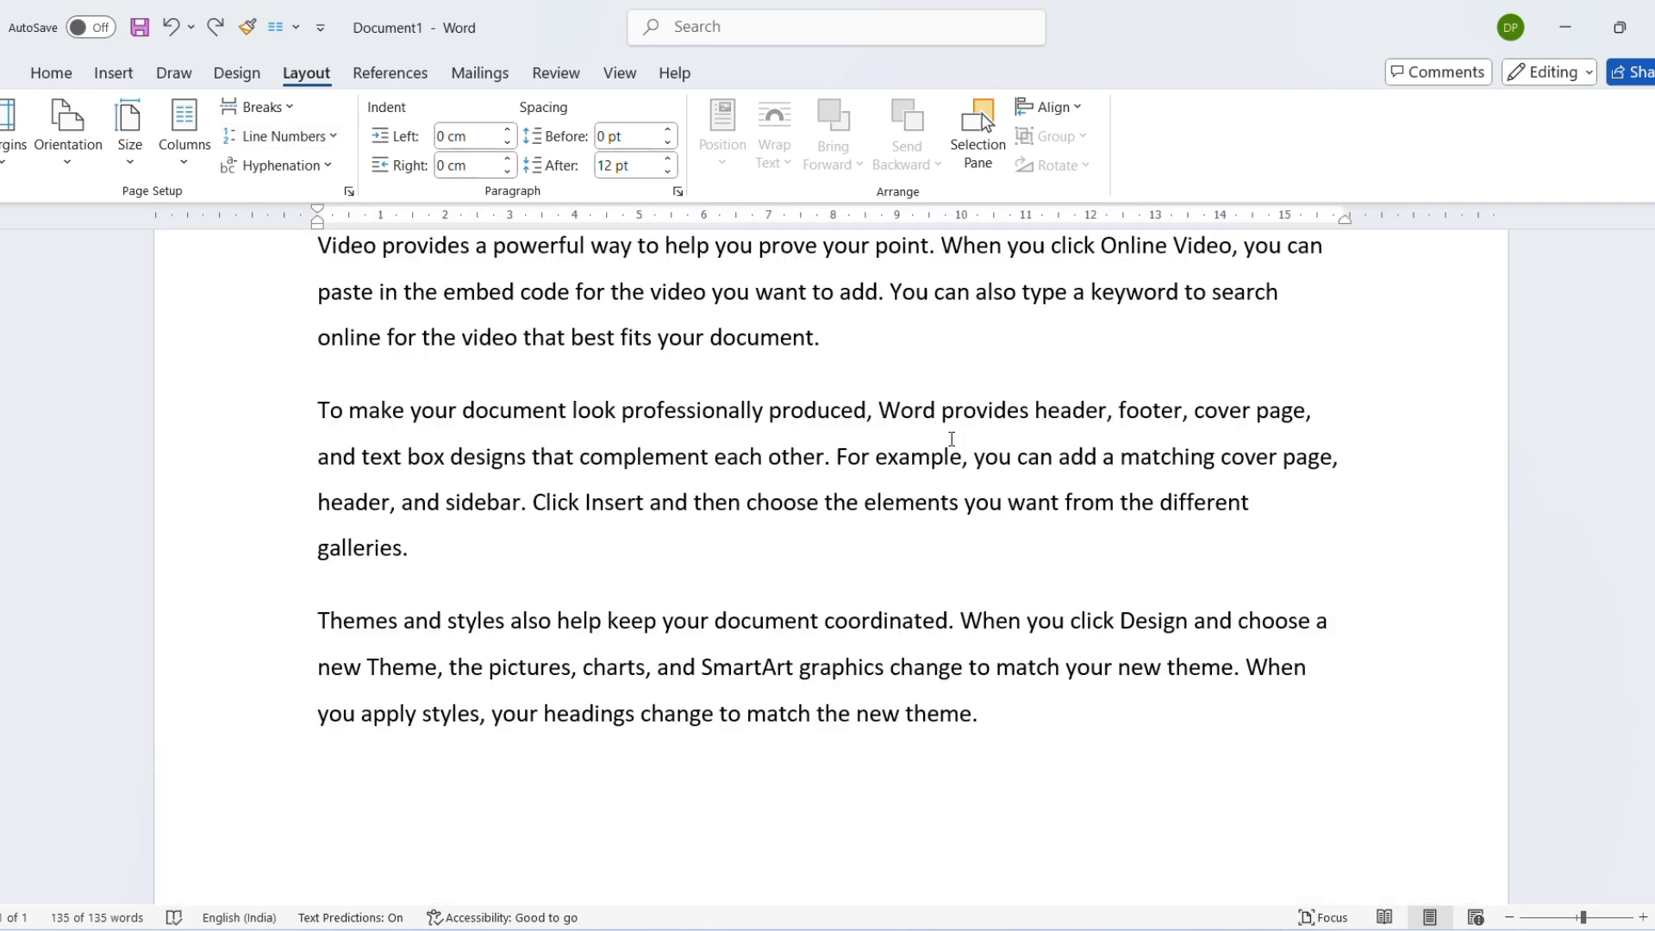
click(1255, 412)
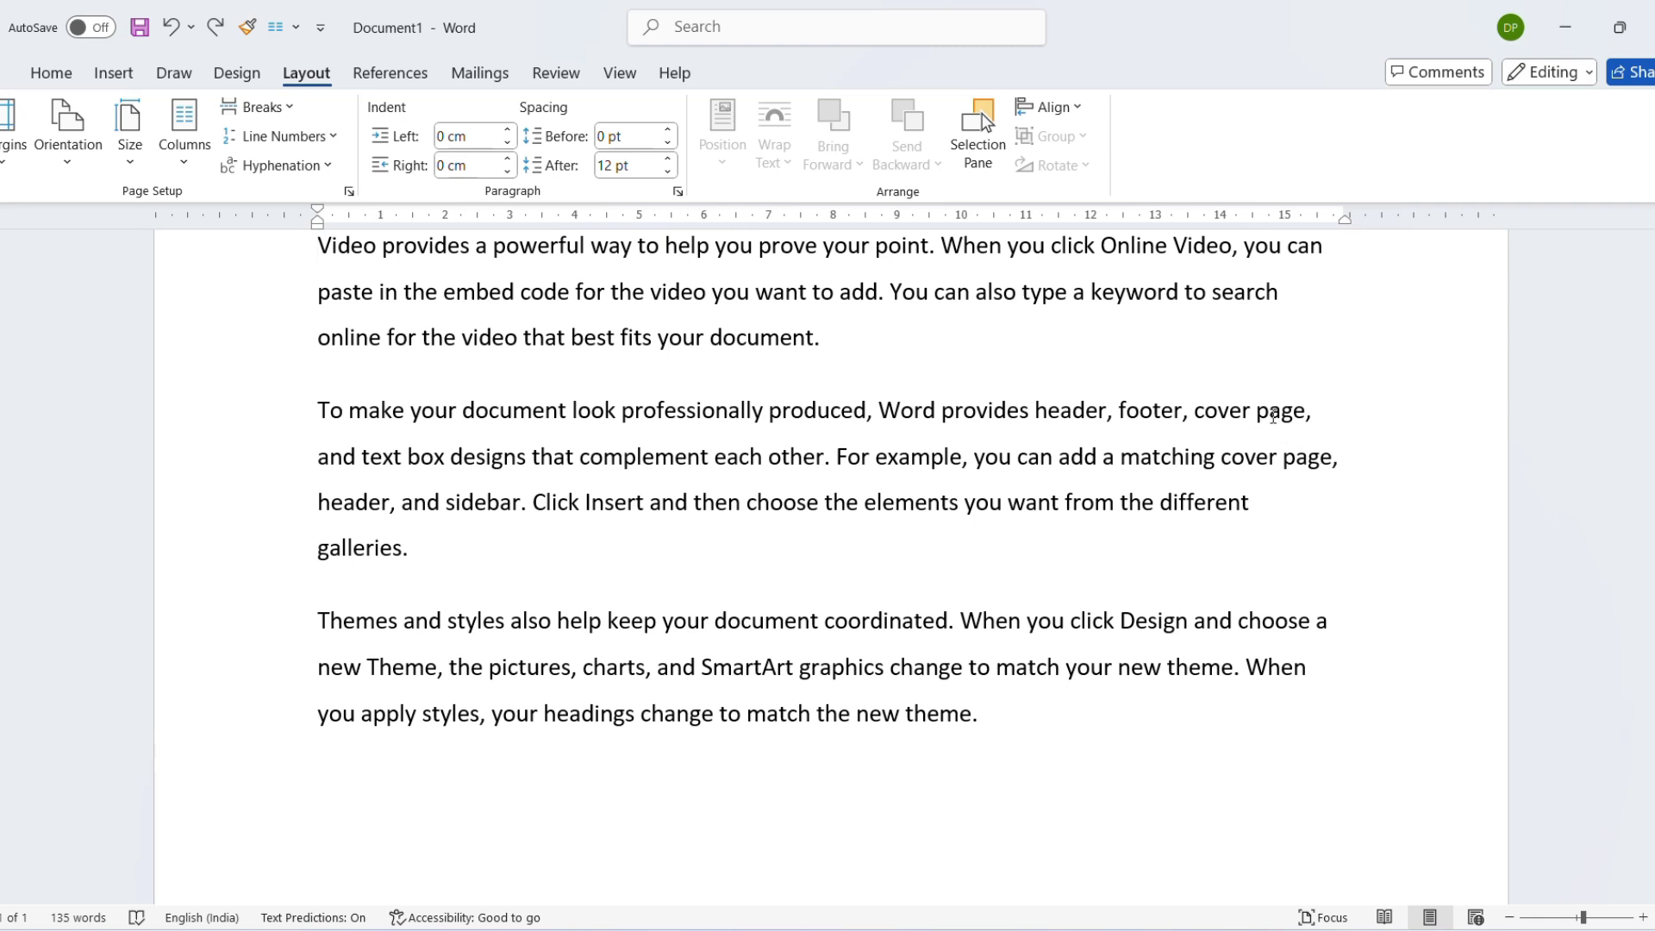
click(1282, 412)
text(-)
key(ctrl+z)
- Turn on automatic hyphenation for the document, and set hyphenation back to None
click(336, 169)
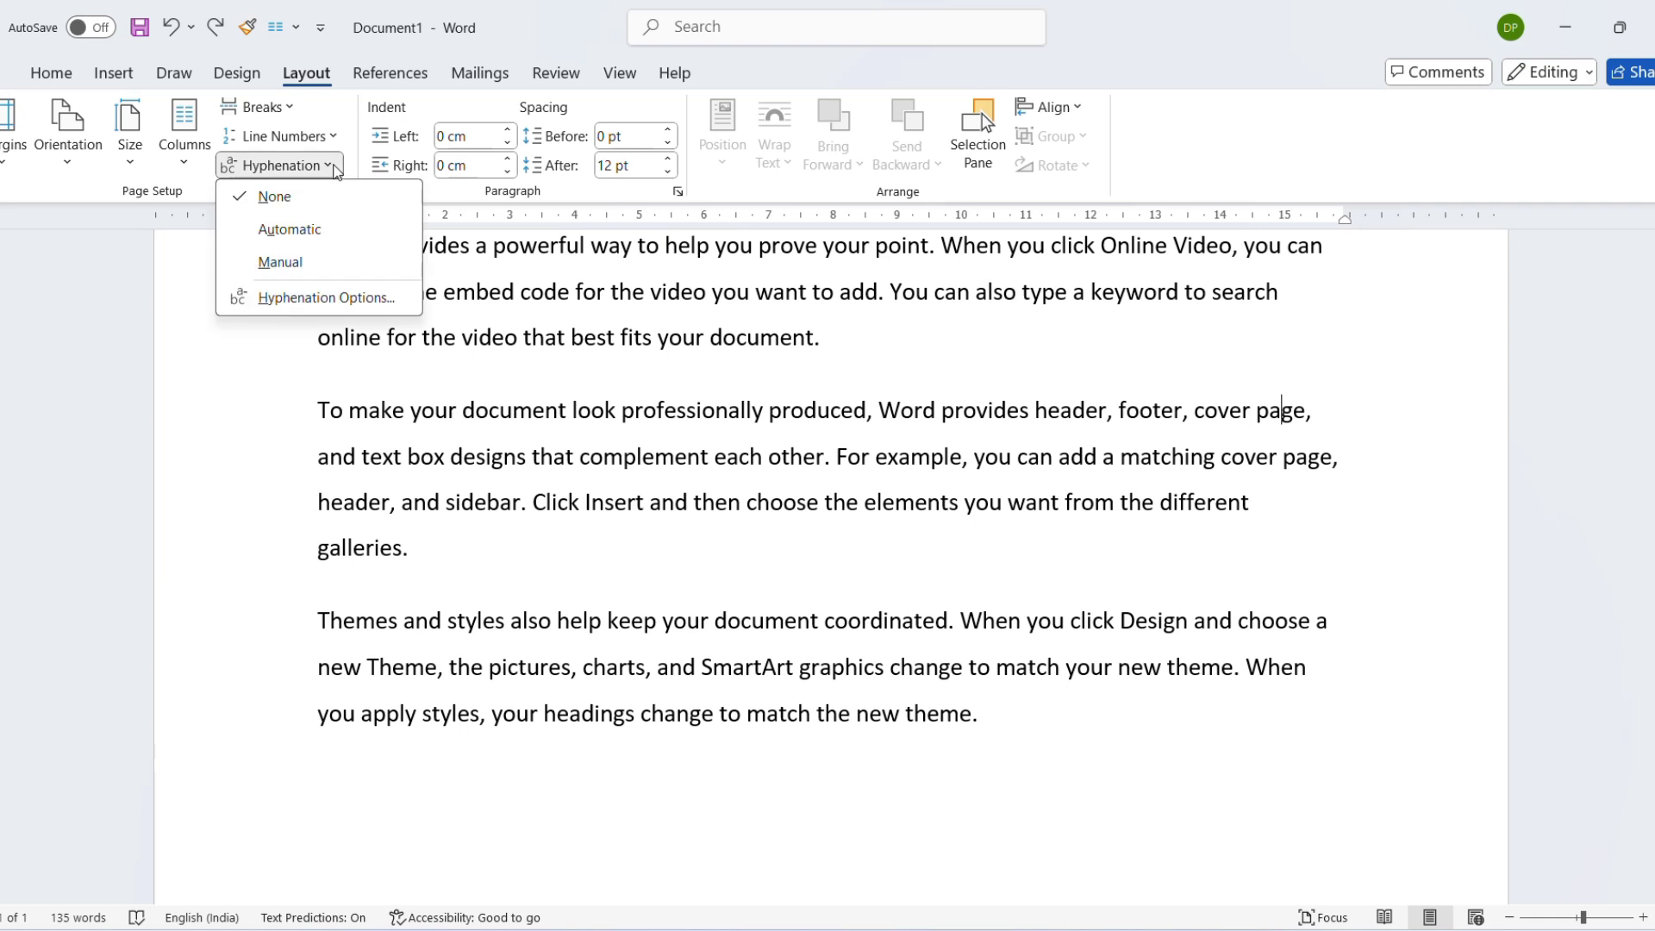
click(307, 231)
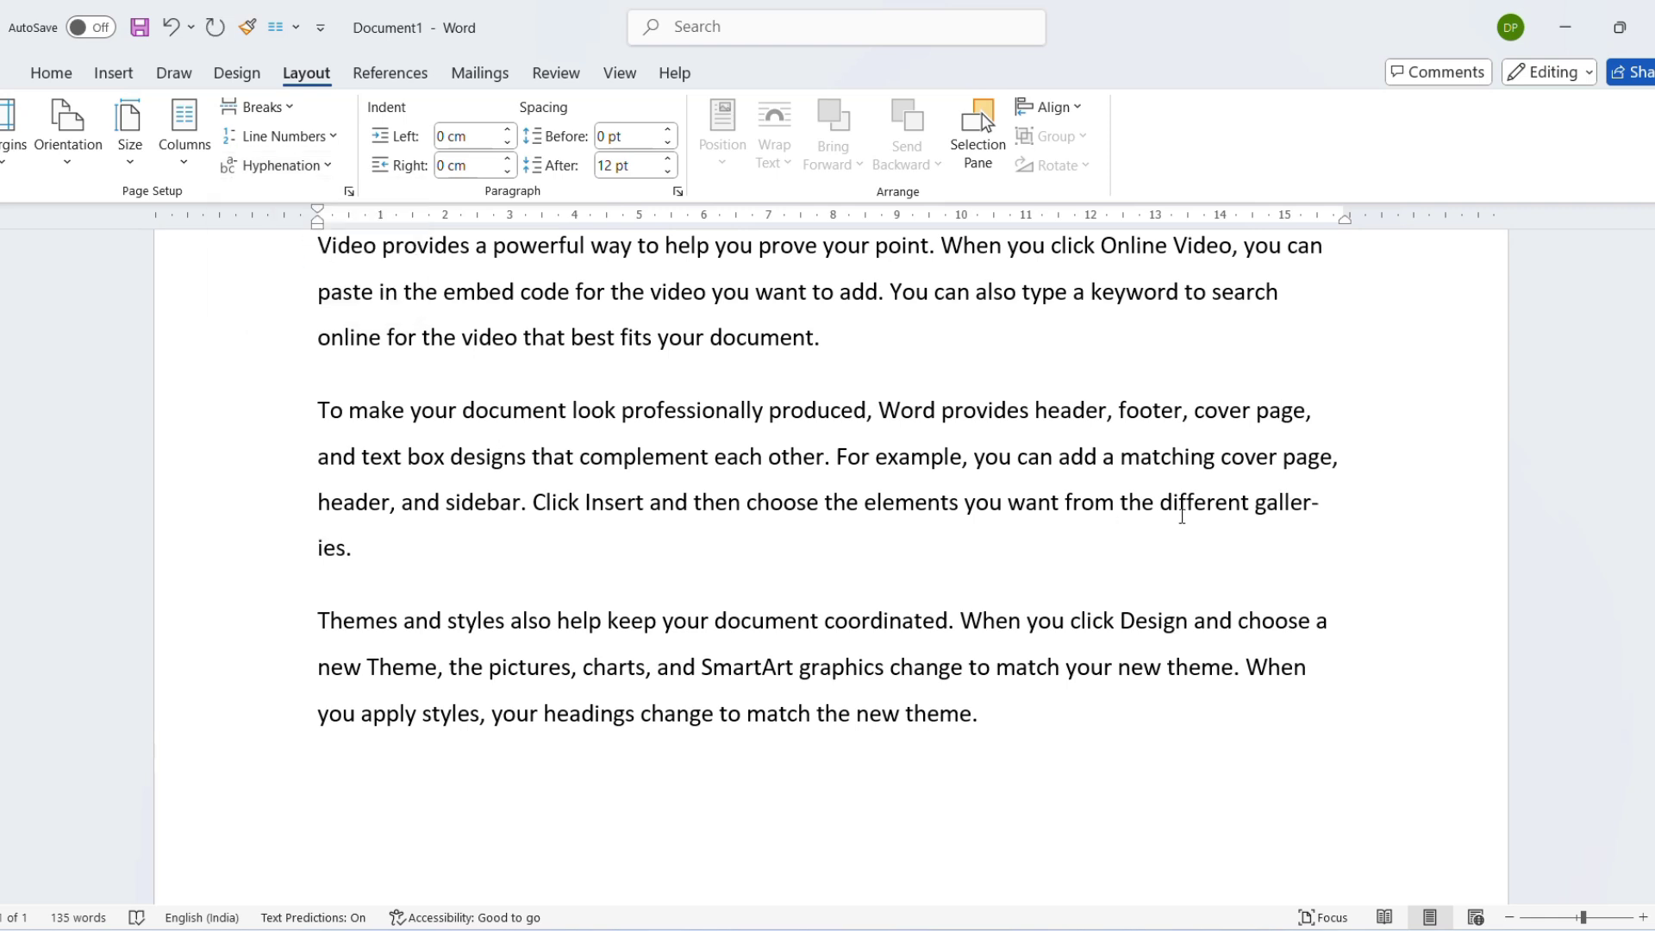
click(1271, 509)
drag(1273, 512, 1317, 509)
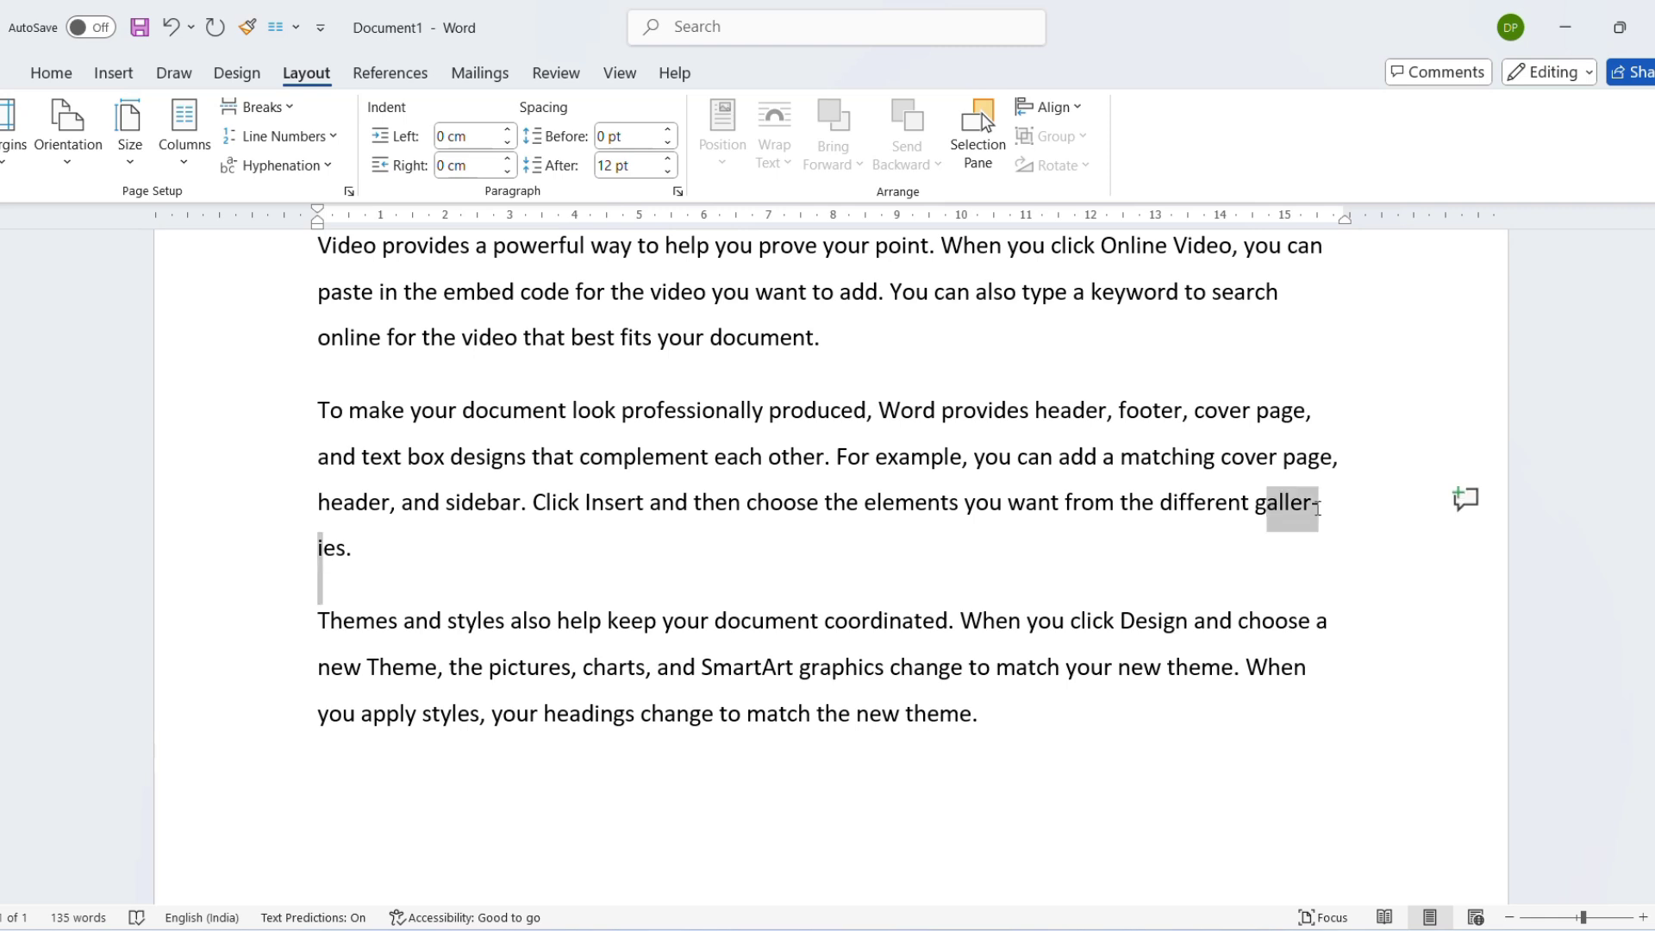
click(1321, 508)
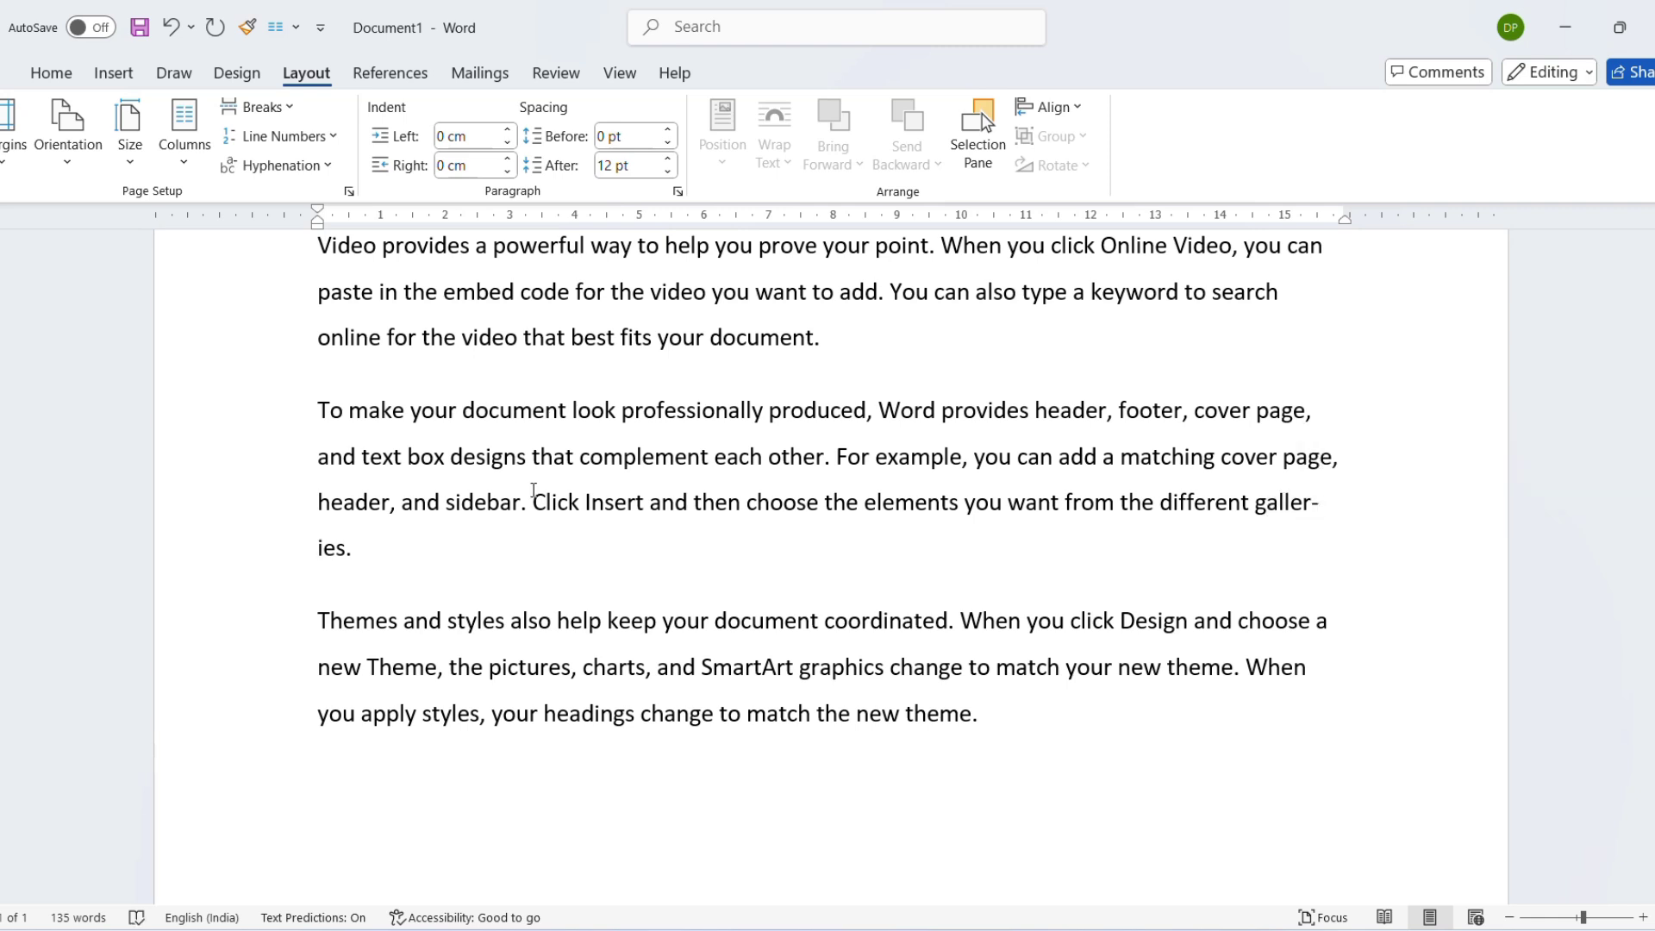
click(329, 169)
click(293, 200)
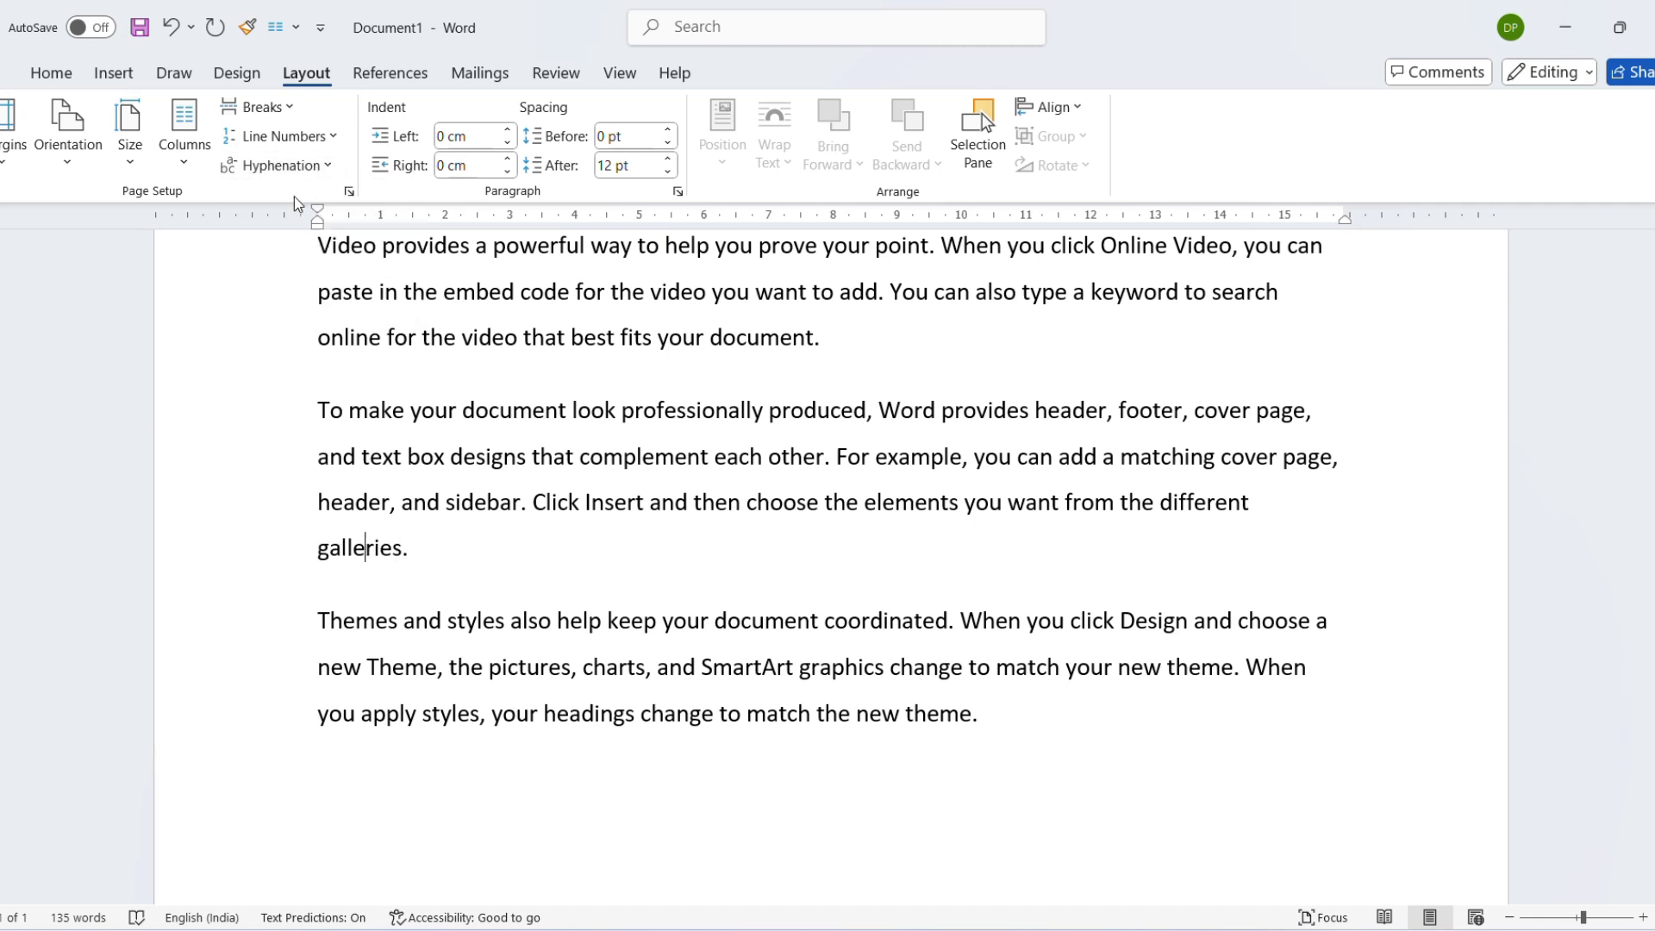
- Manually hyphenate the word "galleries" in the second paragraph so that it splits after "ga"
click(306, 169)
click(276, 260)
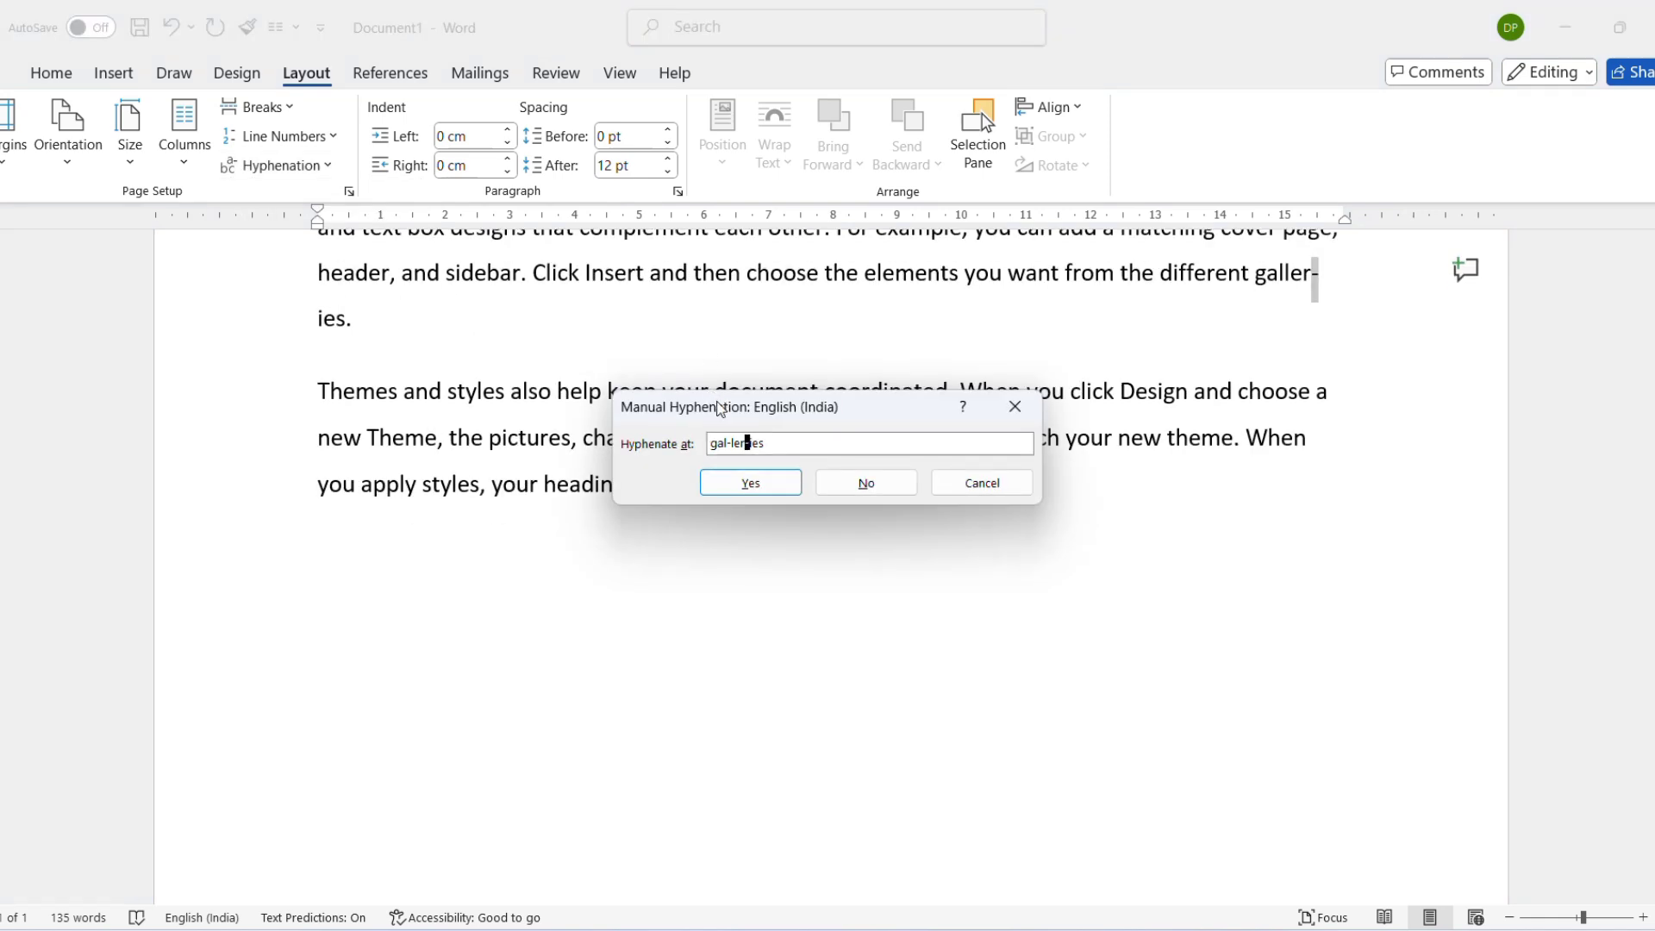
drag(721, 409, 659, 562)
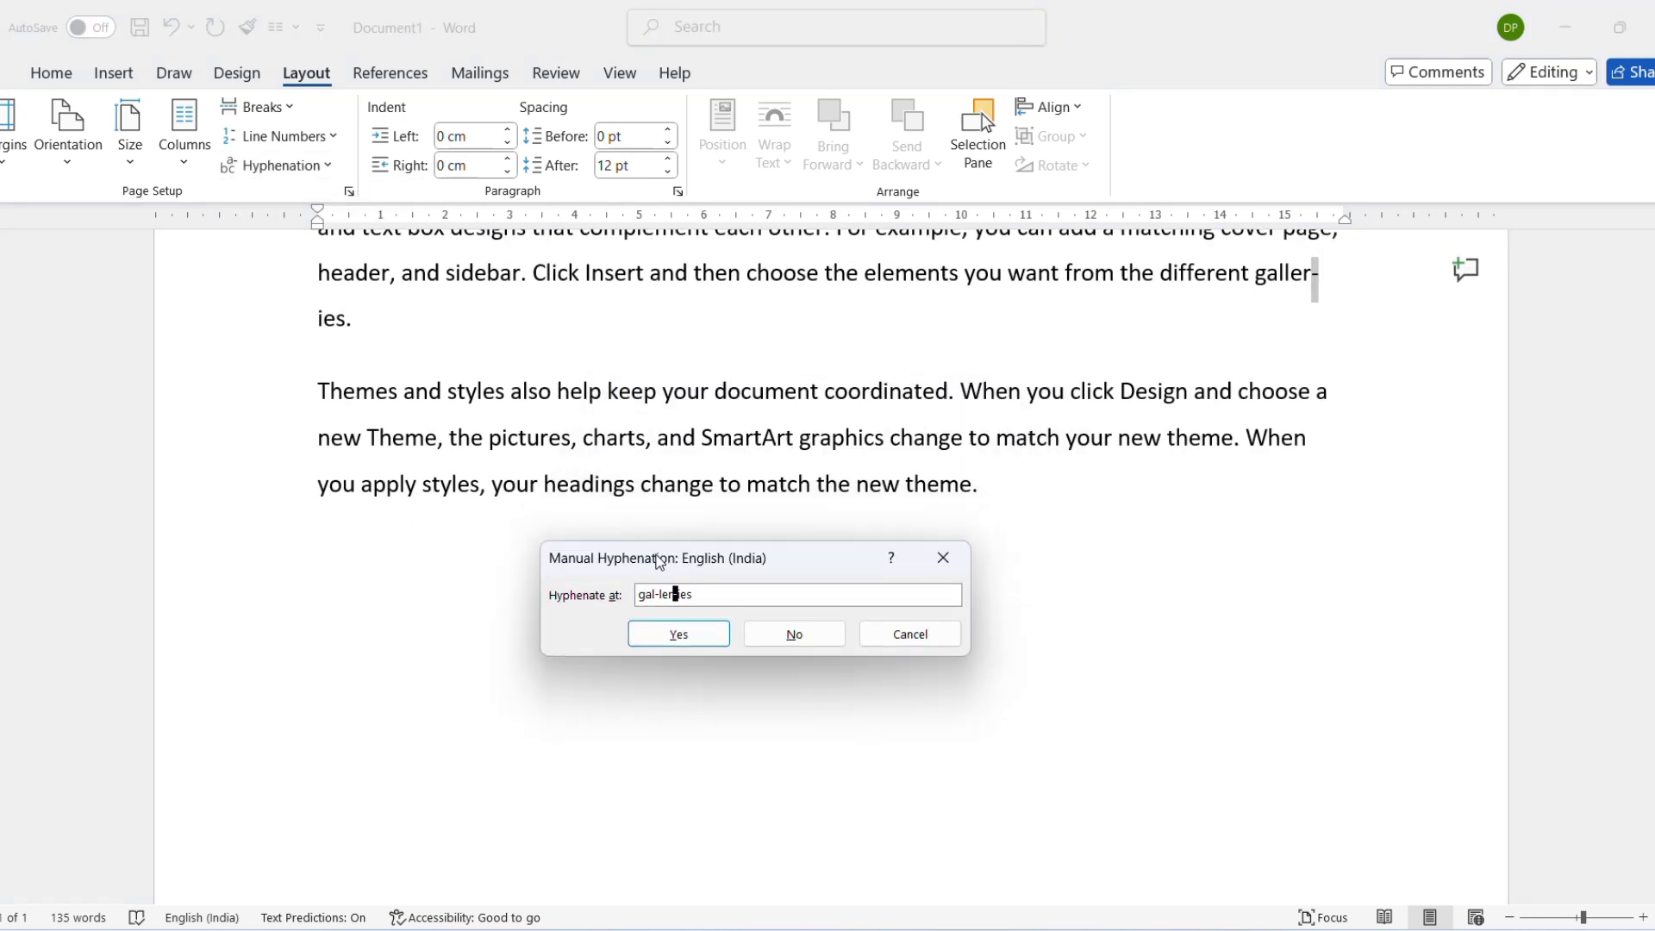
click(654, 597)
click(681, 634)
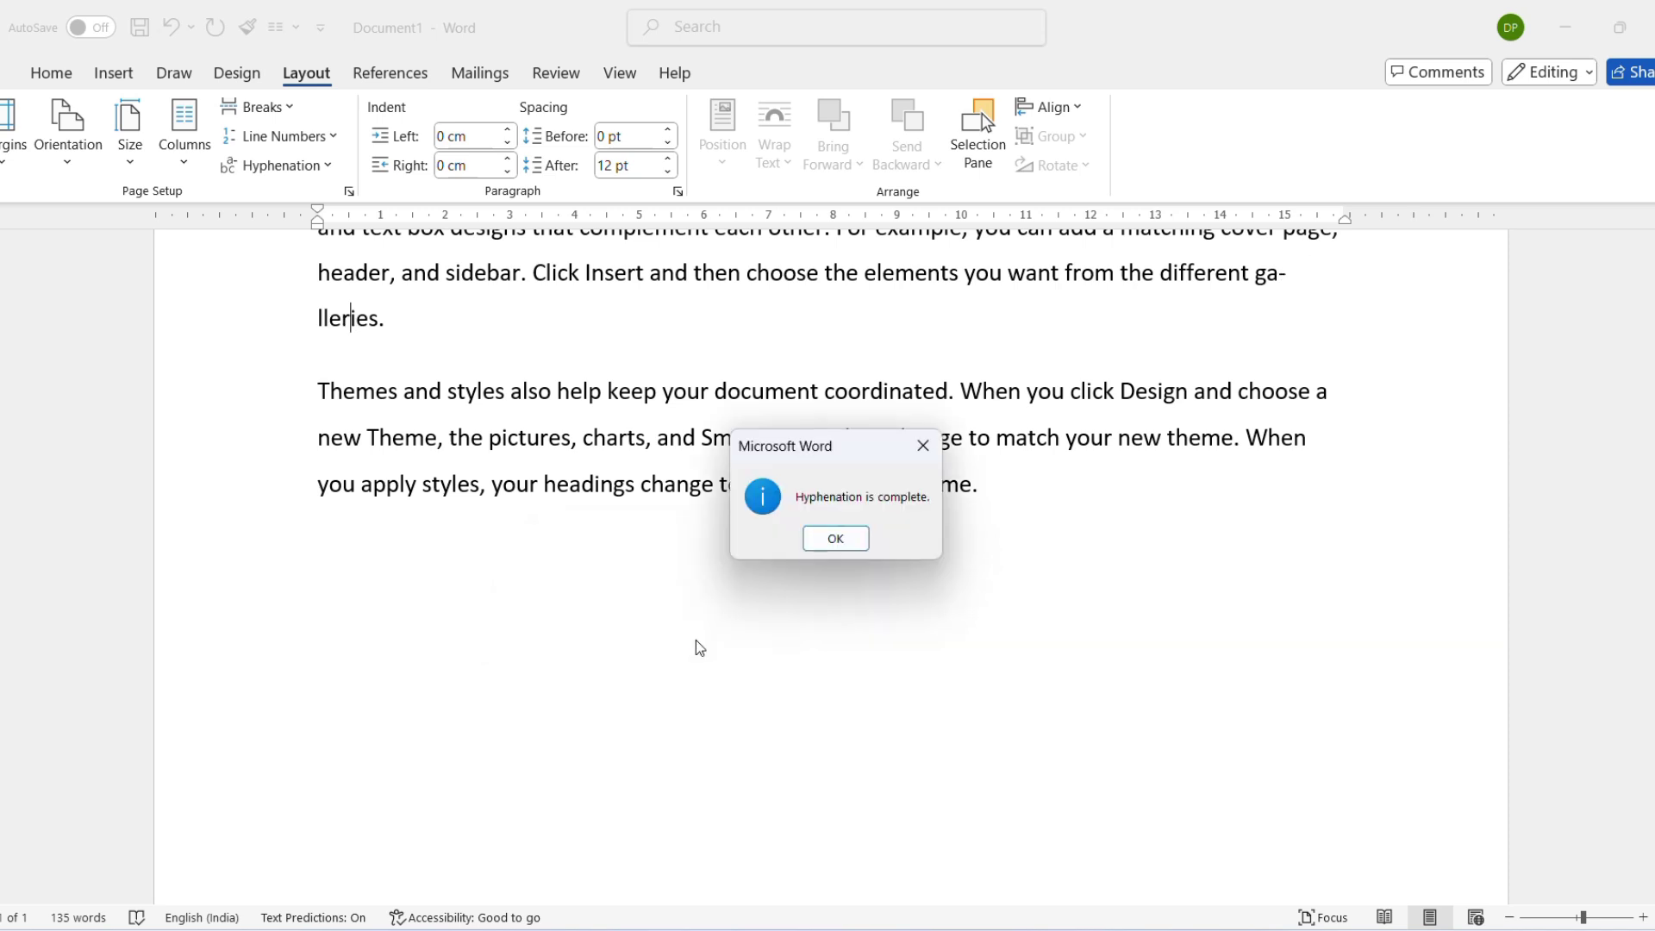
- Finish the manual hyphenation and set the second paragraph's left indent to 0.5 cm
click(835, 540)
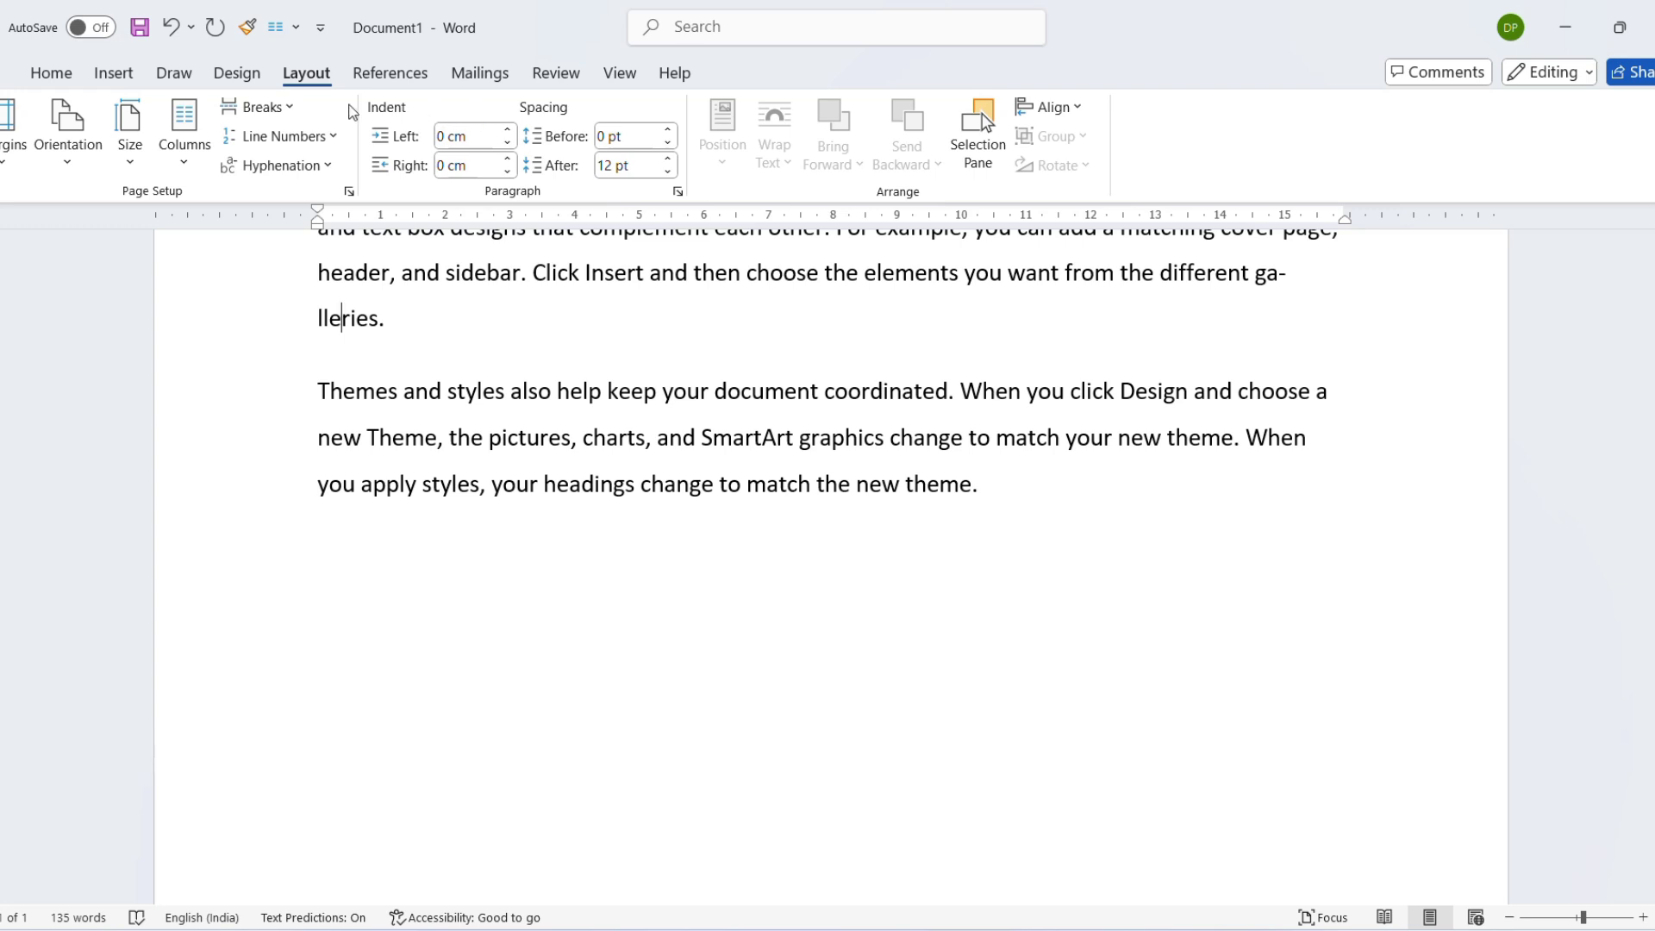
click(66, 79)
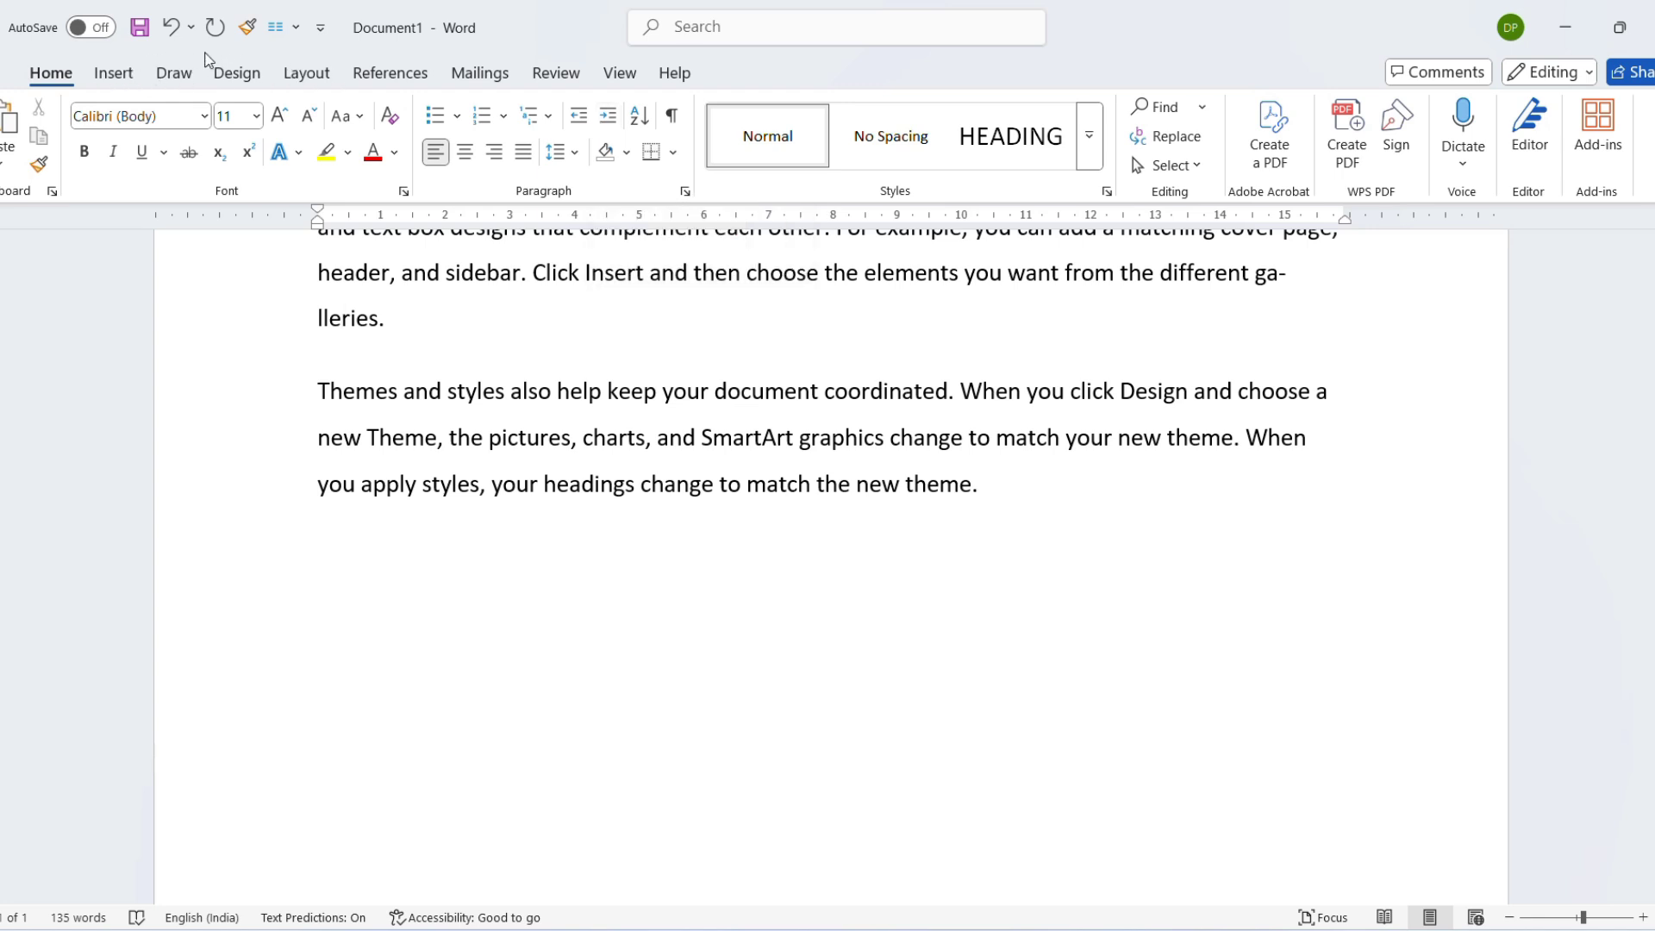
click(254, 74)
click(300, 75)
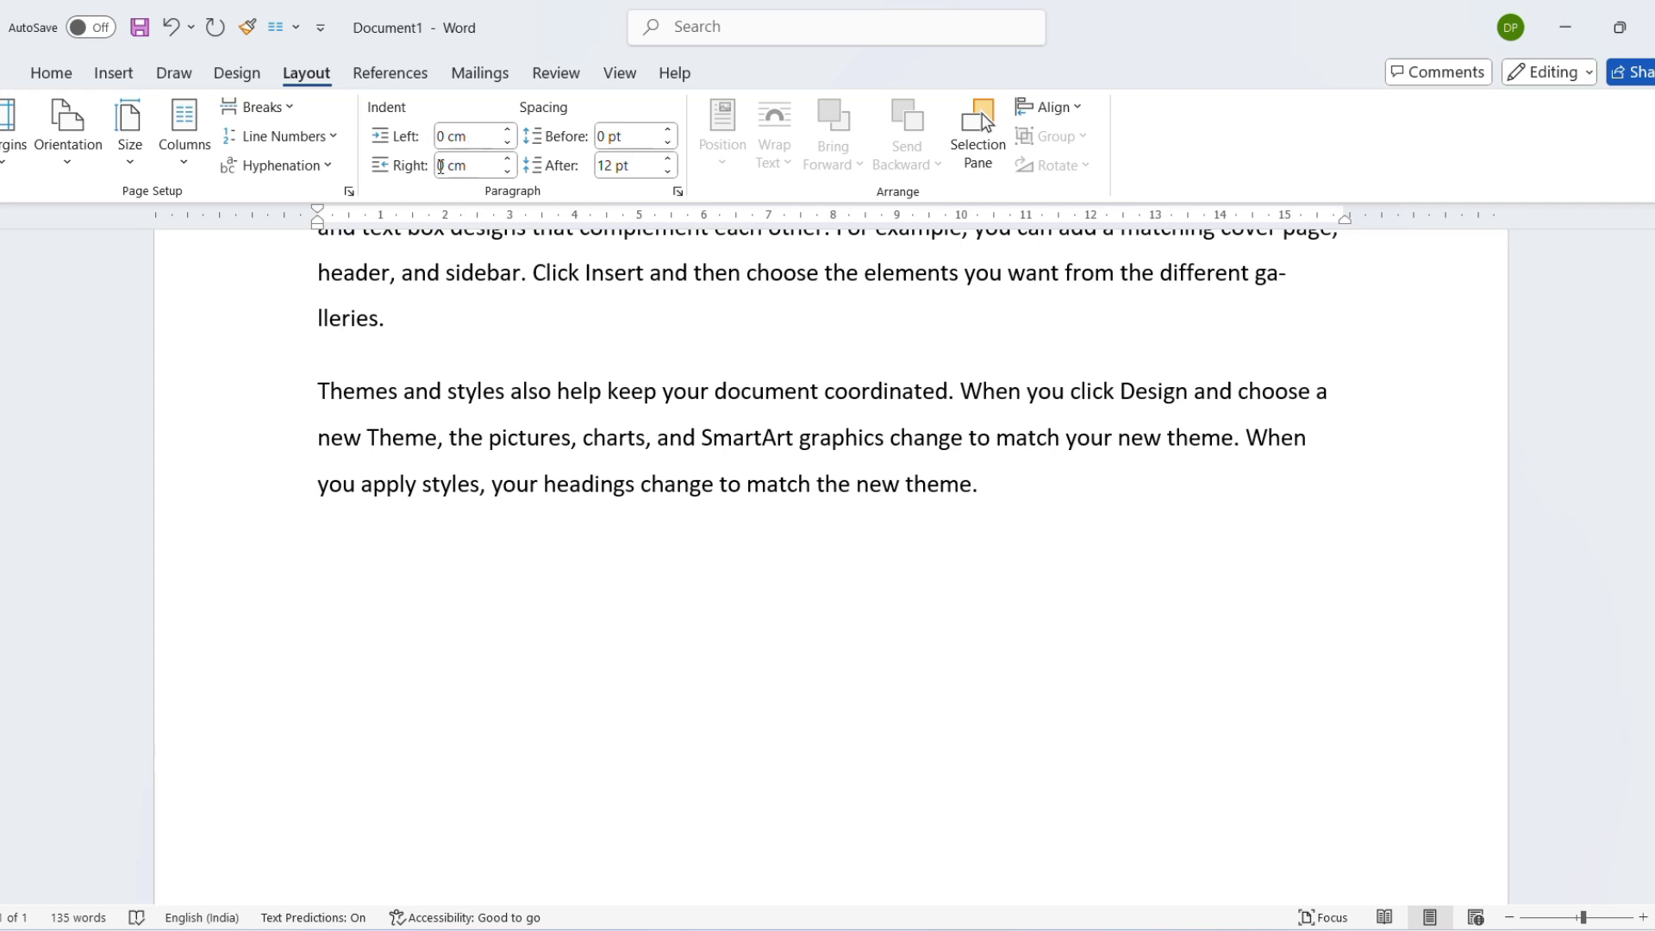
click(509, 131)
click(509, 131)
click(509, 131)
click(509, 131)
click(508, 131)
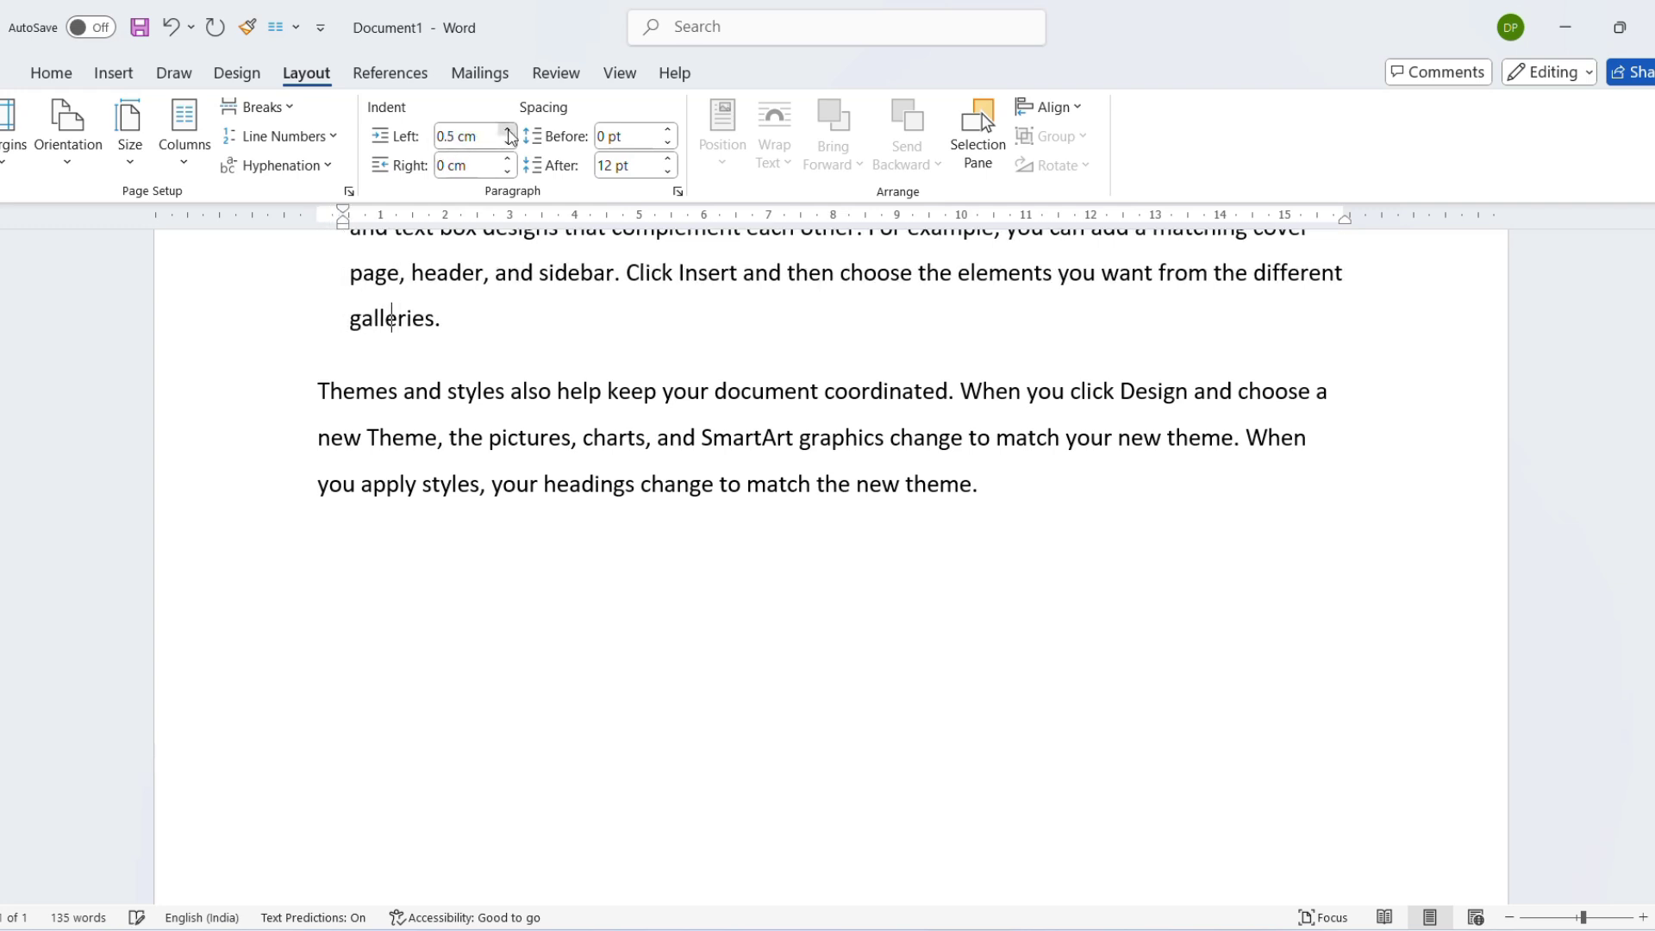
- Set the right indent of the second paragraph to 0.6 cm
click(507, 160)
click(508, 159)
click(507, 159)
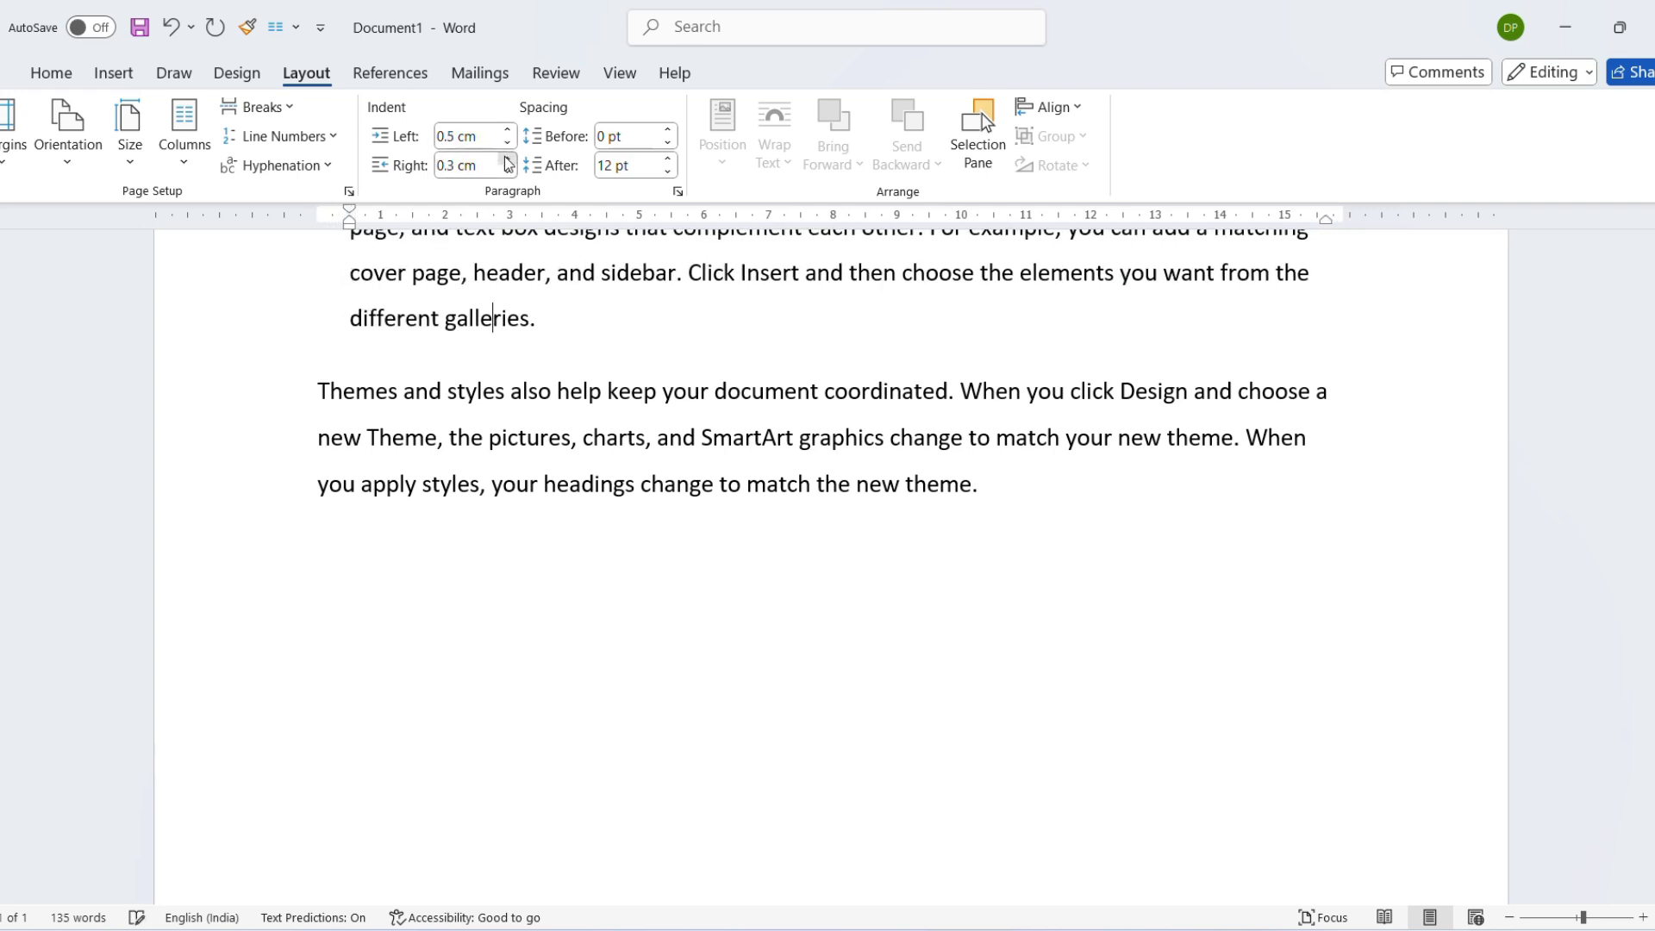
click(507, 159)
click(508, 159)
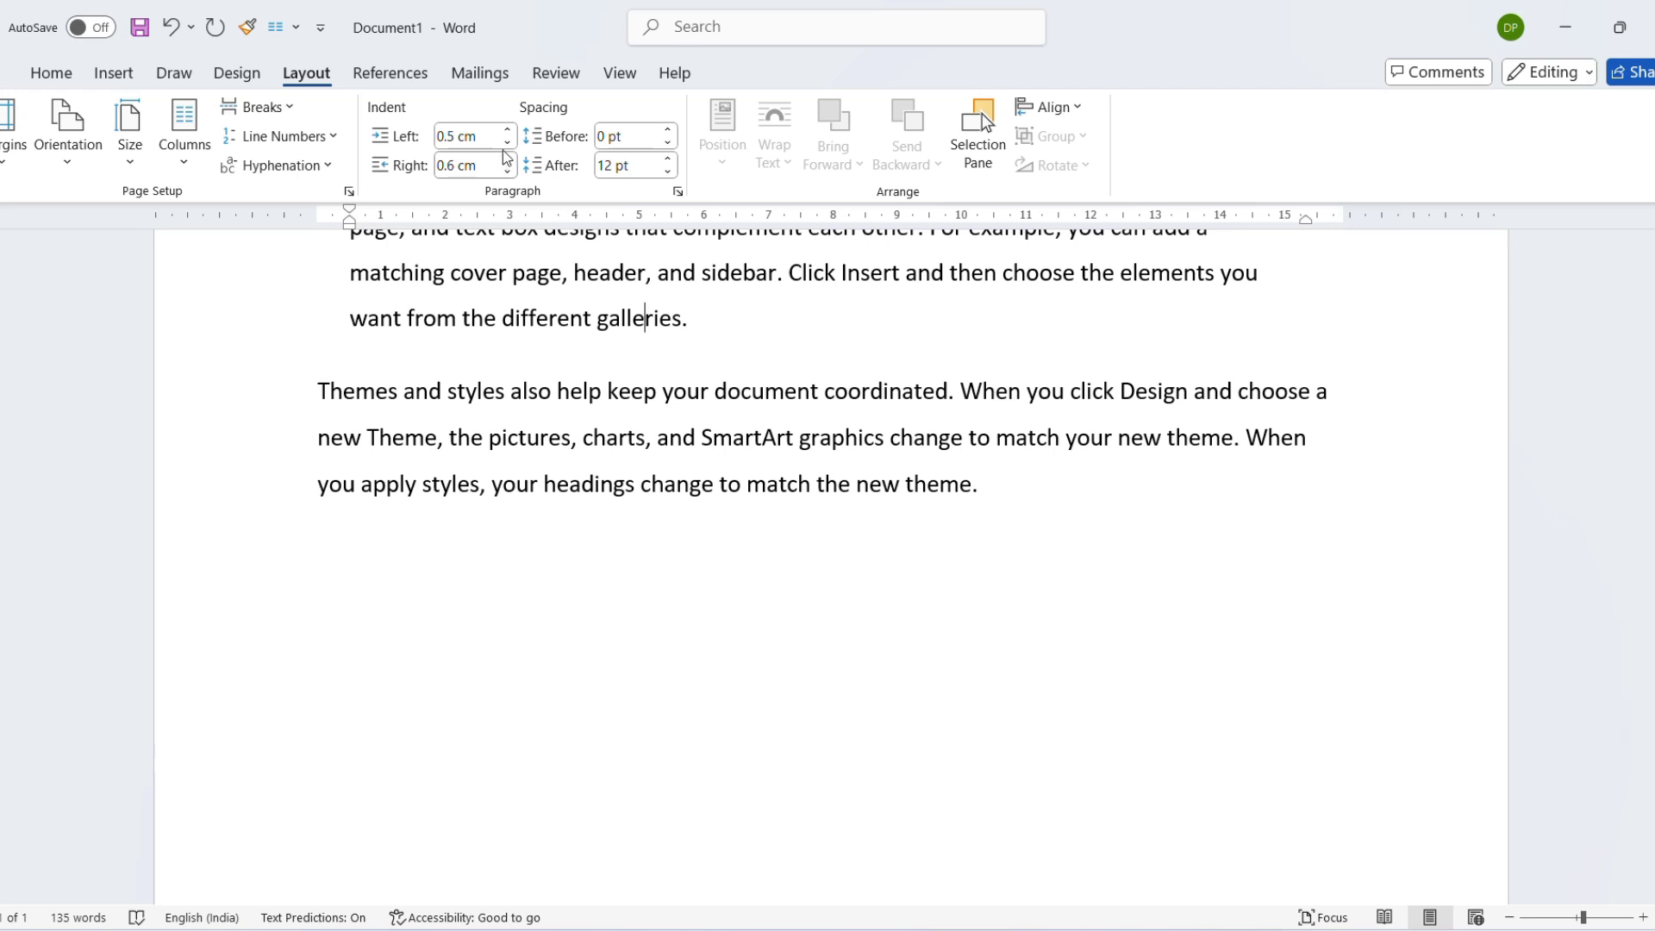
- Set the second paragraph's spacing to 30 pt before and 36 pt after
click(669, 131)
click(669, 130)
click(669, 131)
click(669, 130)
click(670, 131)
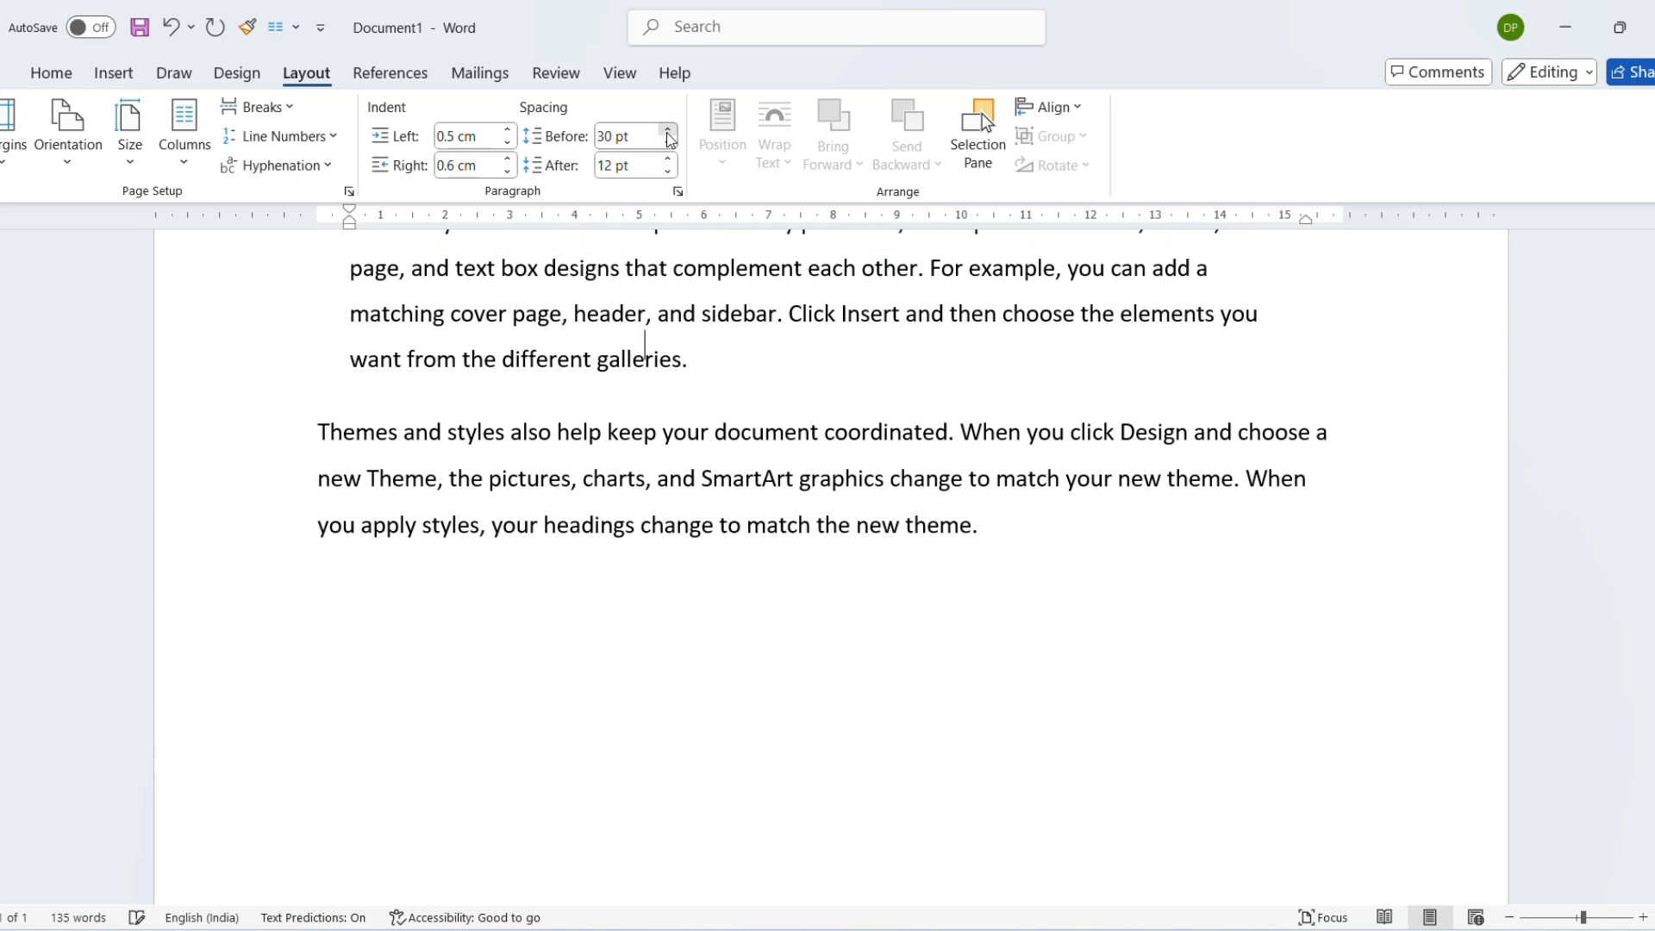
click(669, 161)
click(670, 160)
click(670, 160)
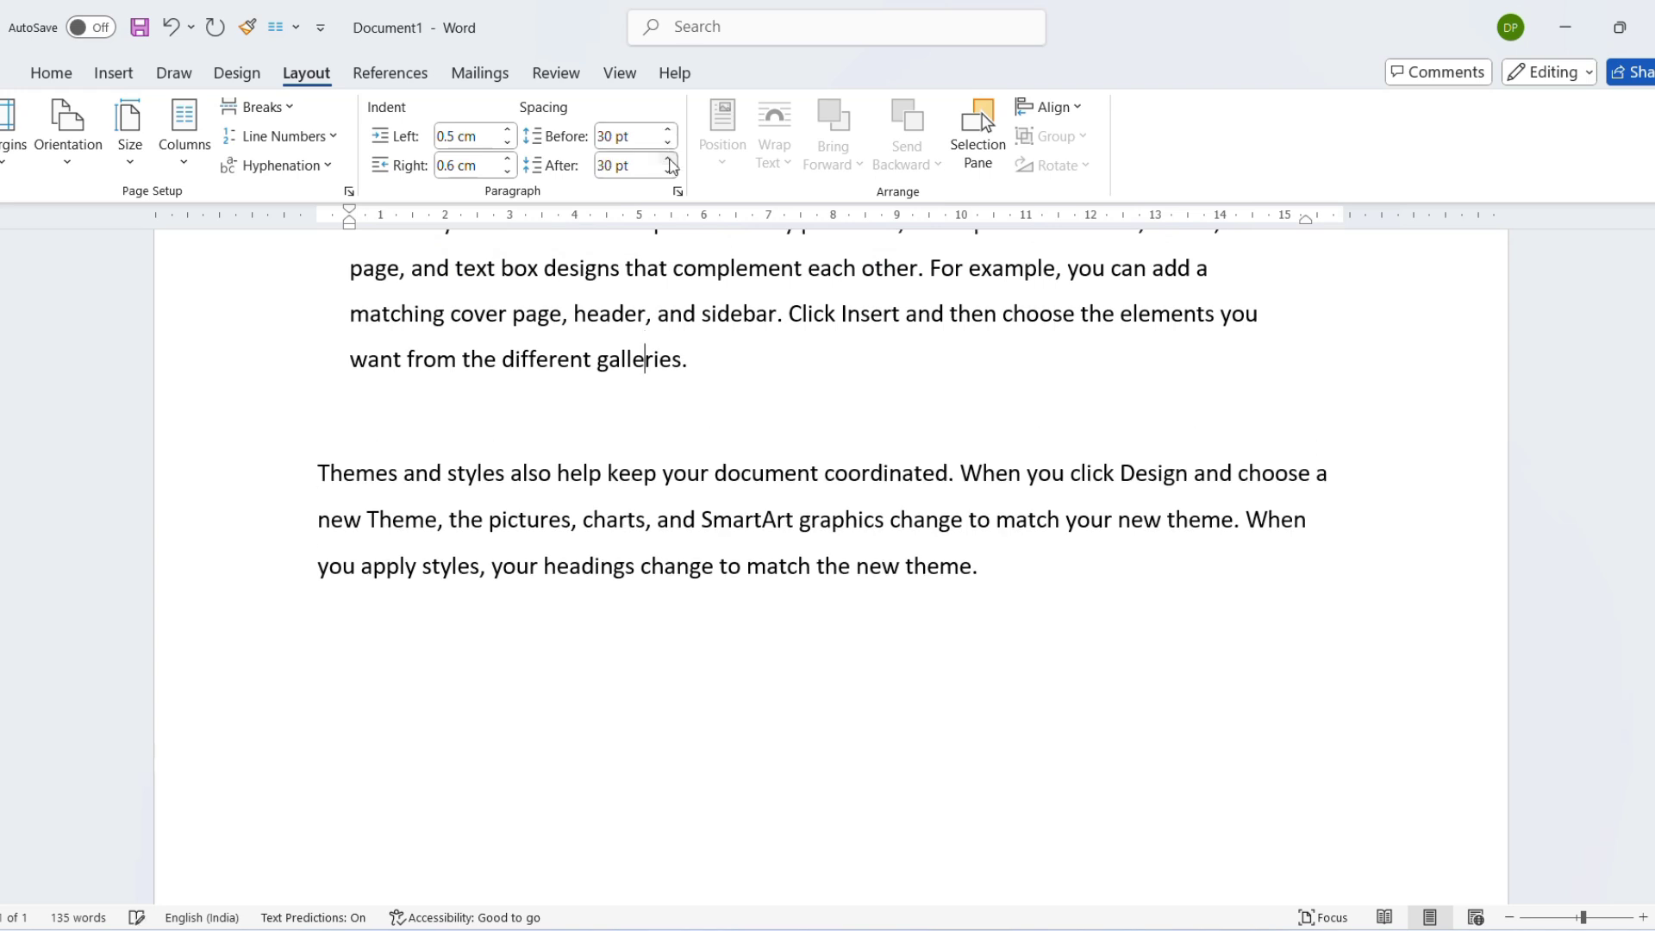
click(670, 160)
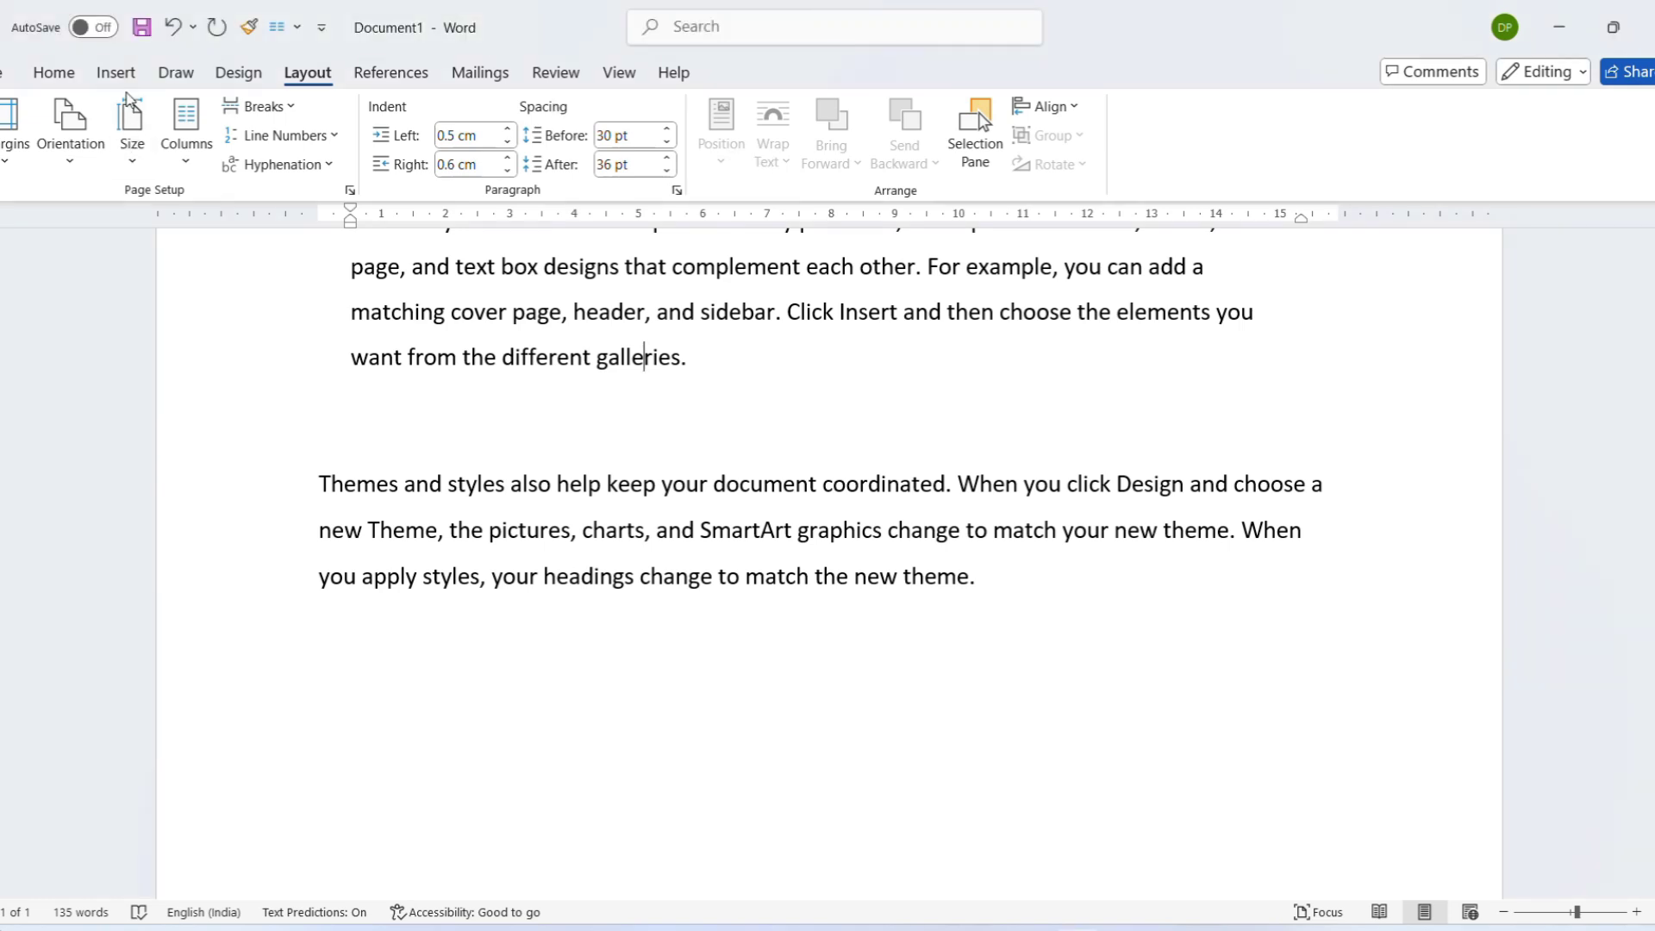
- Draw a rectangle about 5.8 cm wide and 4.3 cm high over the last paragraph, starting just below the word "galleries"
click(118, 75)
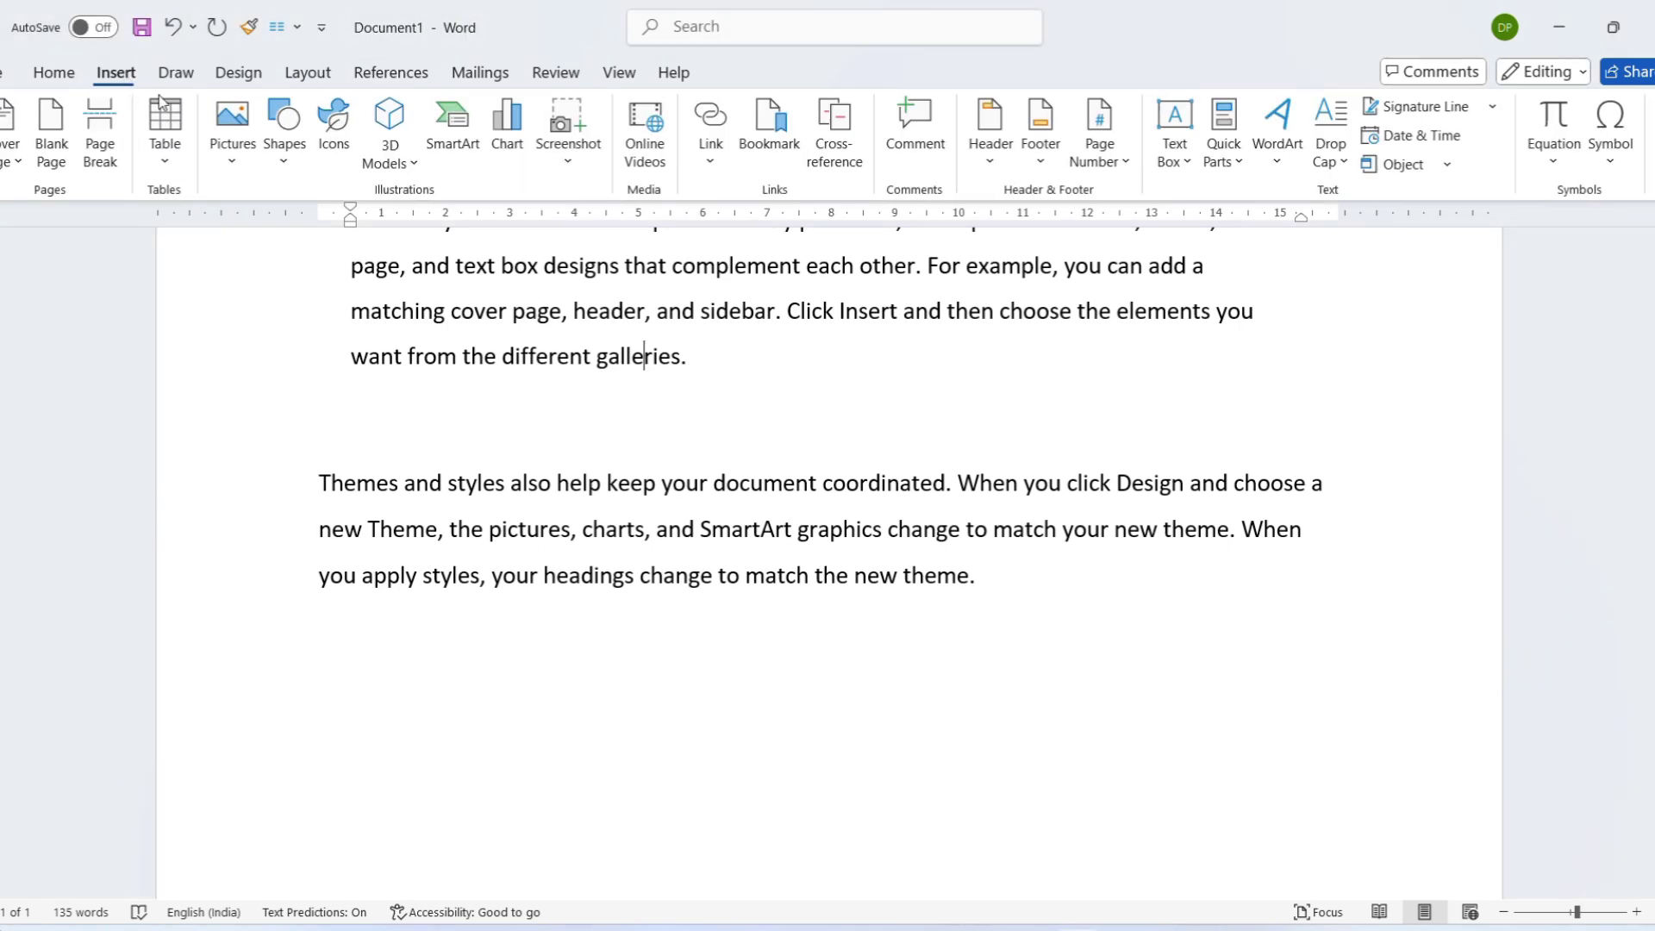
click(285, 150)
click(359, 230)
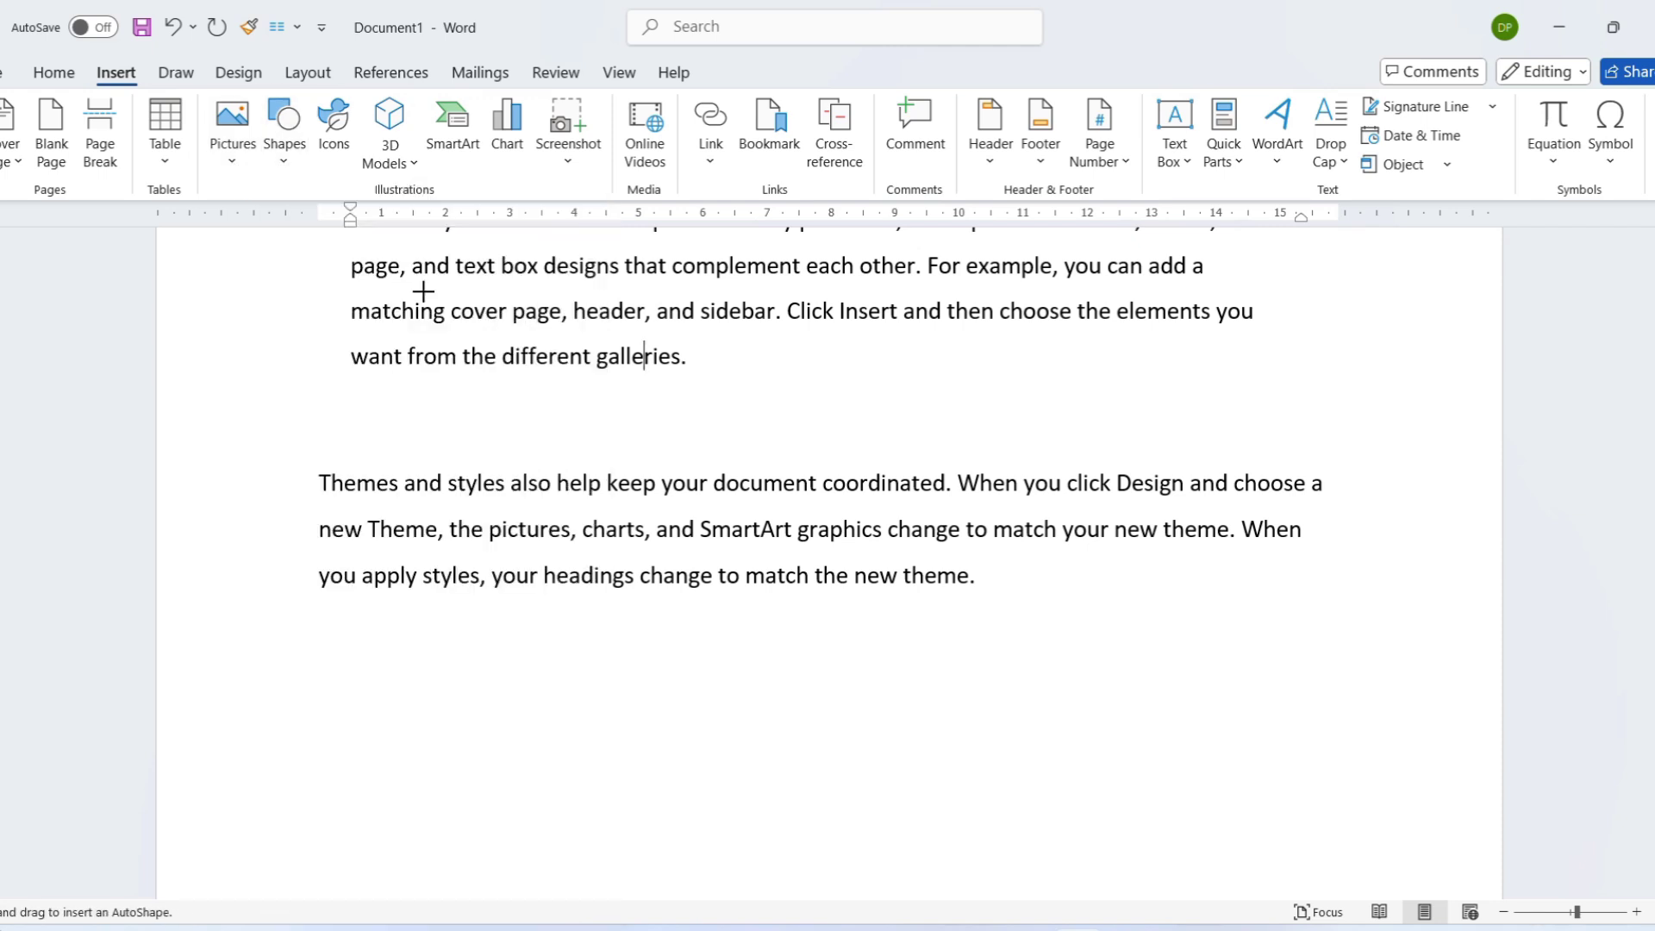
drag(464, 390, 836, 664)
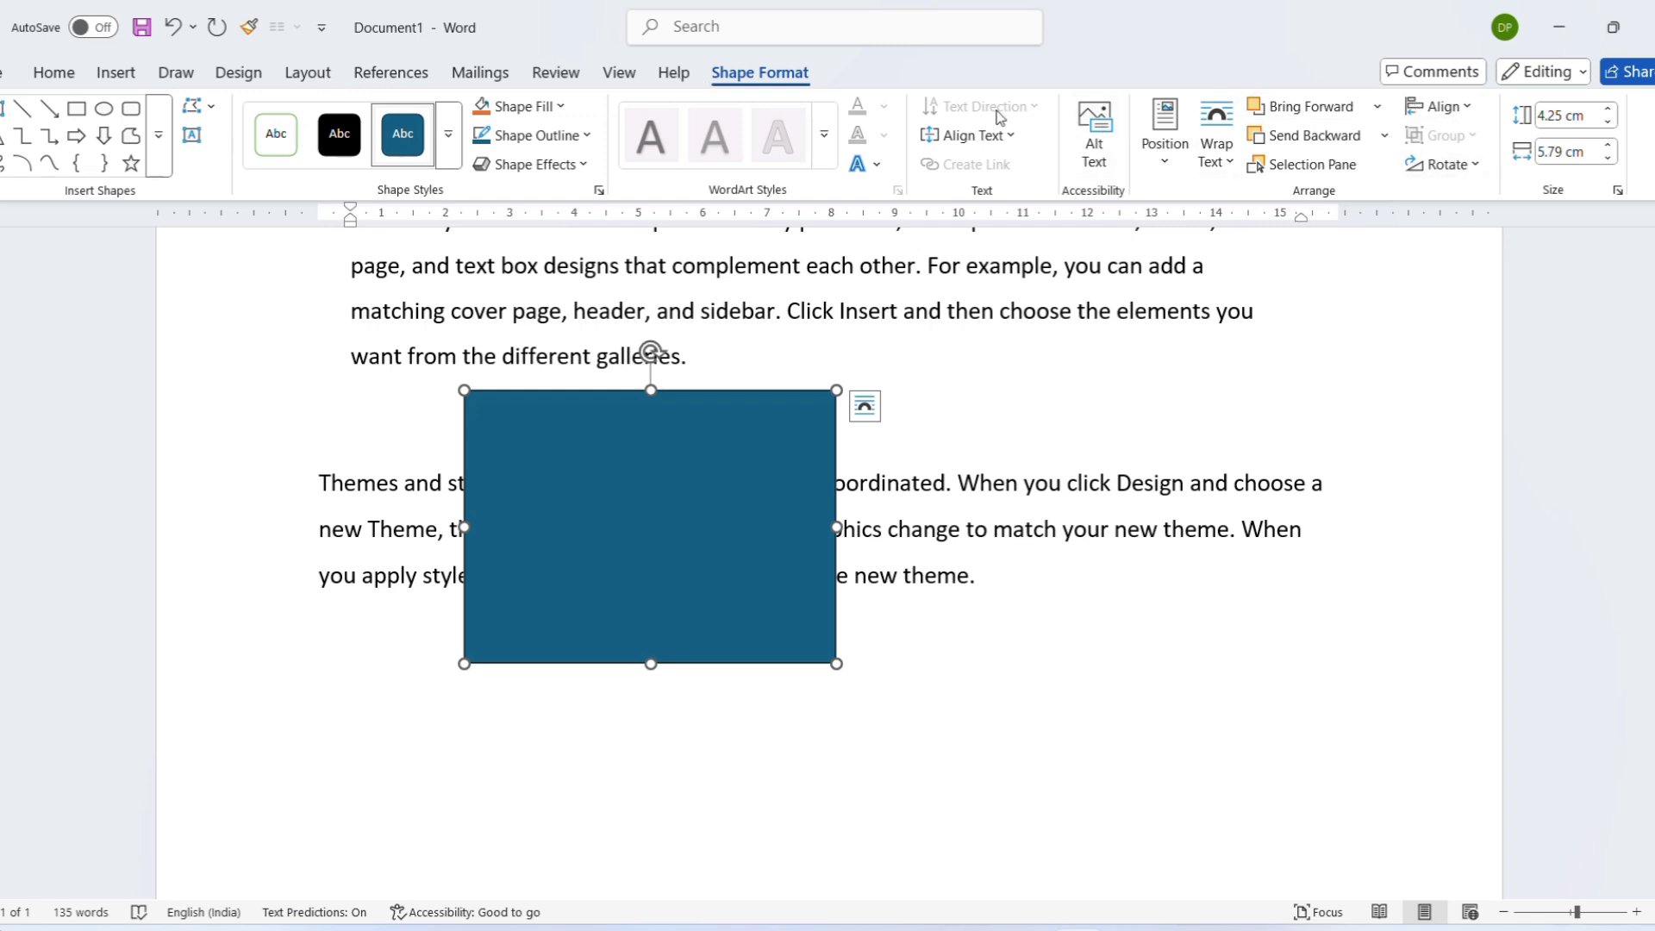
click(298, 80)
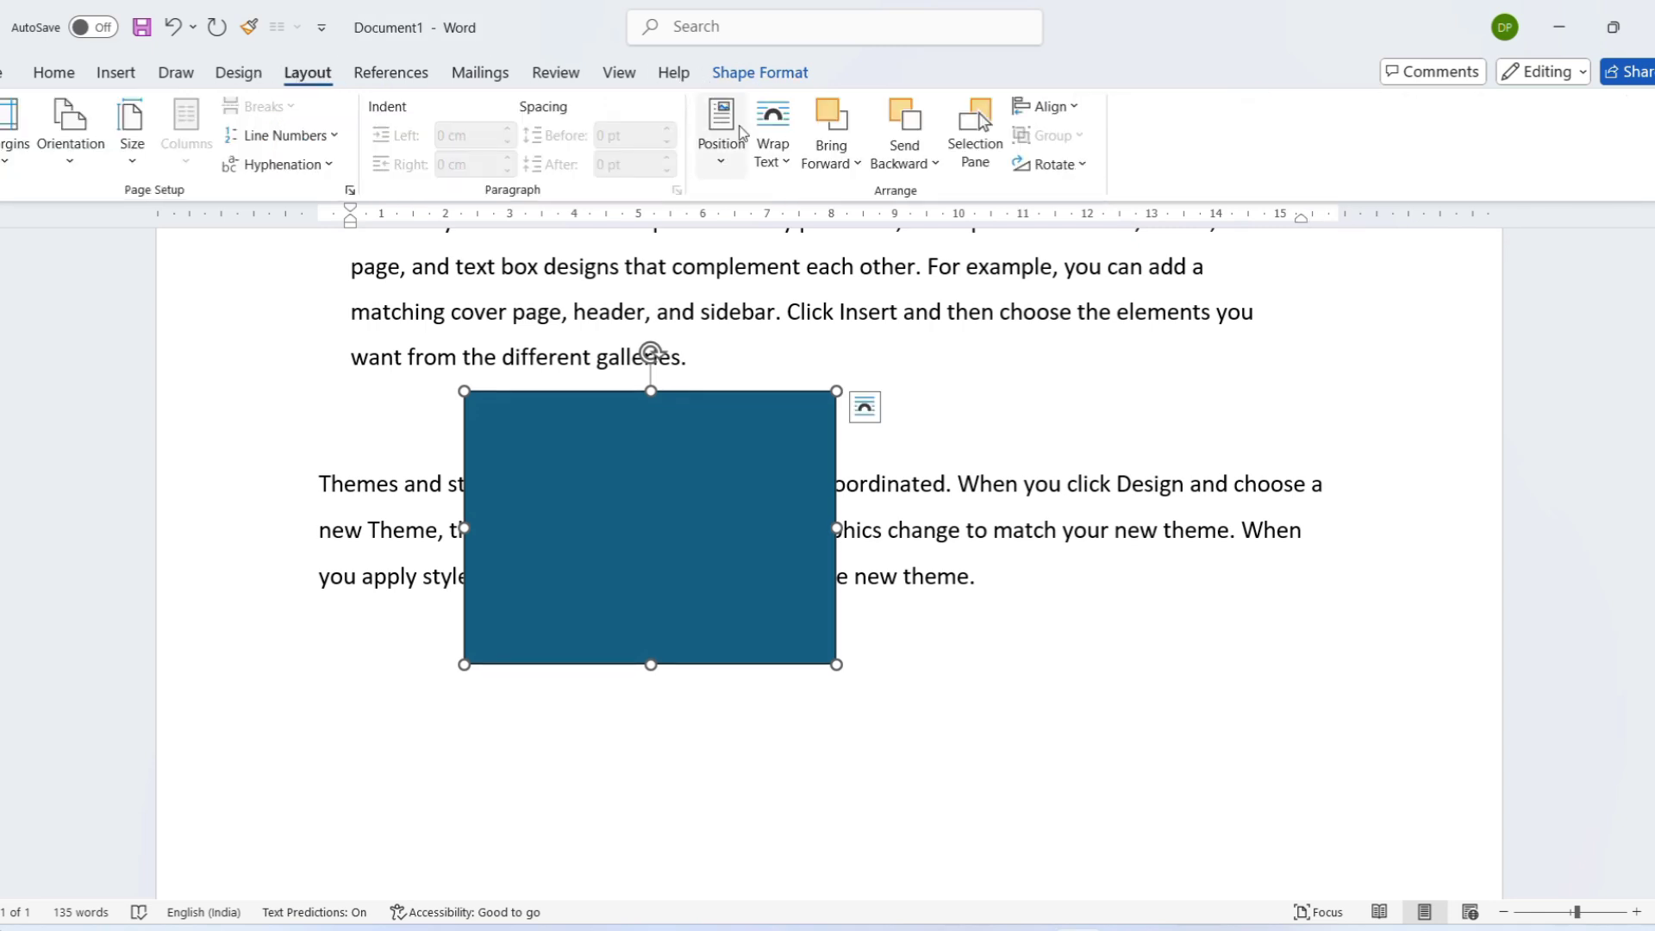